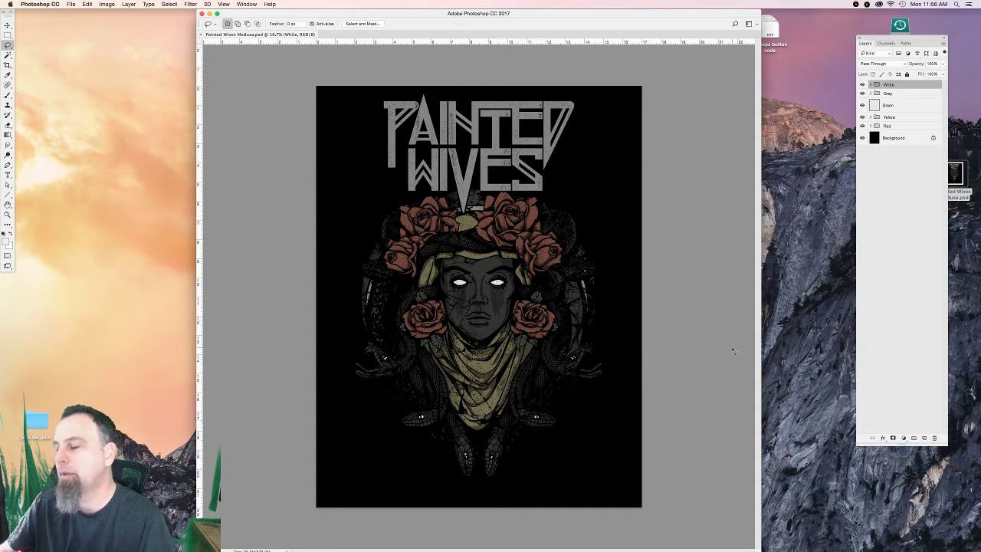
Examine the Medusa artwork up close, including the roses, face, scarf and snakes.
{"action": "scroll", "coordinate": [514, 254], "scroll_direction": "up", "scroll_amount": 3}
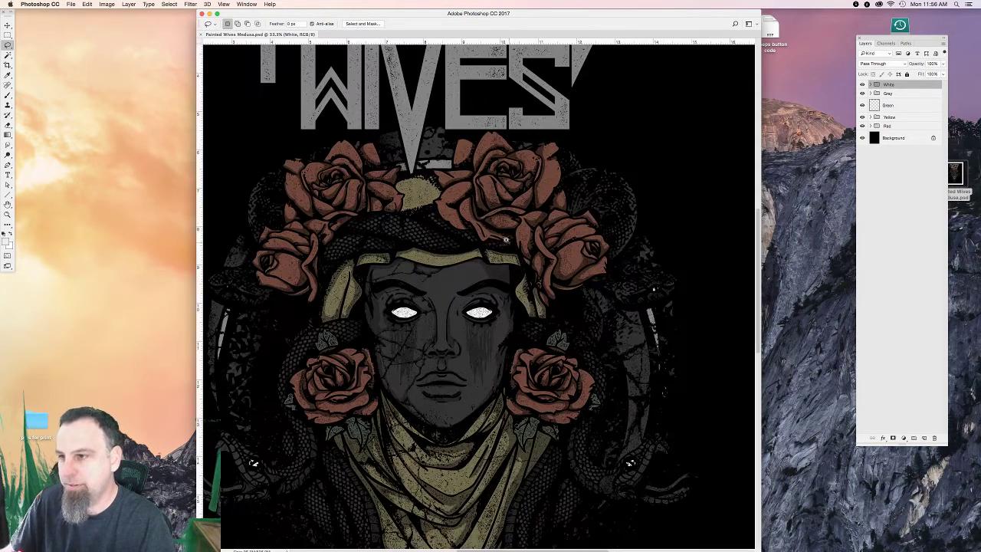
{"action": "scroll", "coordinate": [493, 201], "scroll_direction": "up", "scroll_amount": 1}
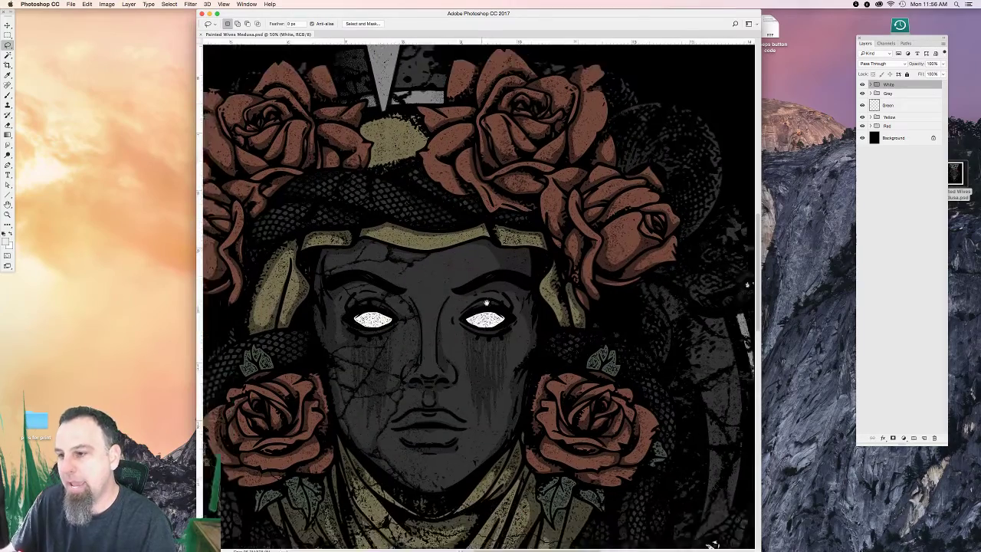
{"action": "scroll", "coordinate": [486, 204], "scroll_direction": "down", "scroll_amount": 4}
{"action": "scroll", "coordinate": [574, 377], "scroll_direction": "down", "scroll_amount": 3}
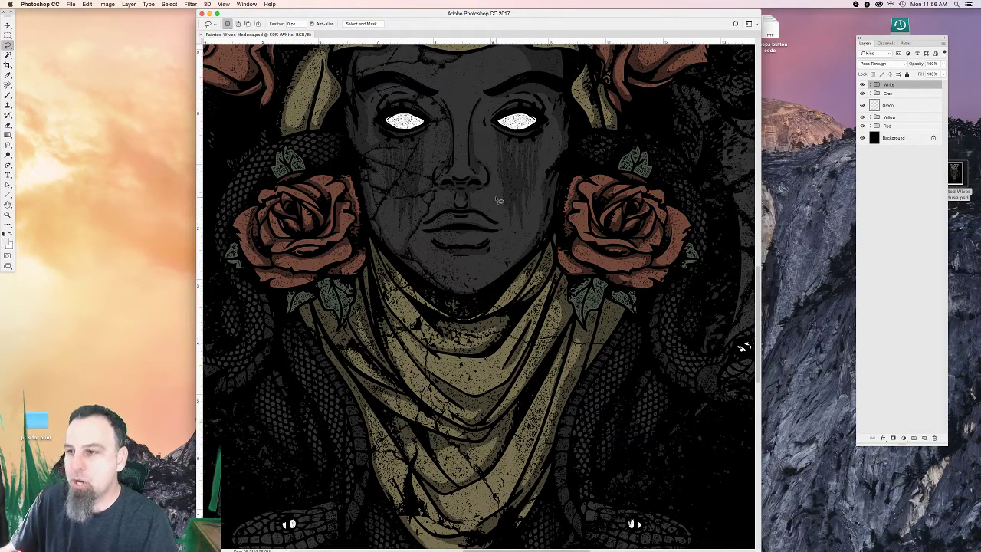
{"action": "scroll", "coordinate": [498, 204], "scroll_direction": "down", "scroll_amount": 2}
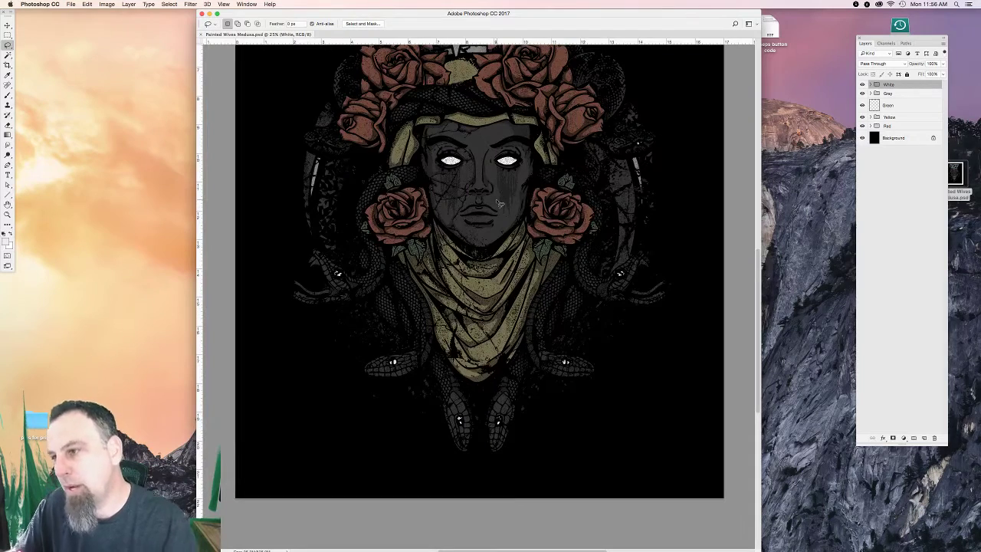
{"action": "scroll", "coordinate": [501, 218], "scroll_direction": "up", "scroll_amount": 1}
{"action": "scroll", "coordinate": [501, 218], "scroll_direction": "up", "scroll_amount": 1}
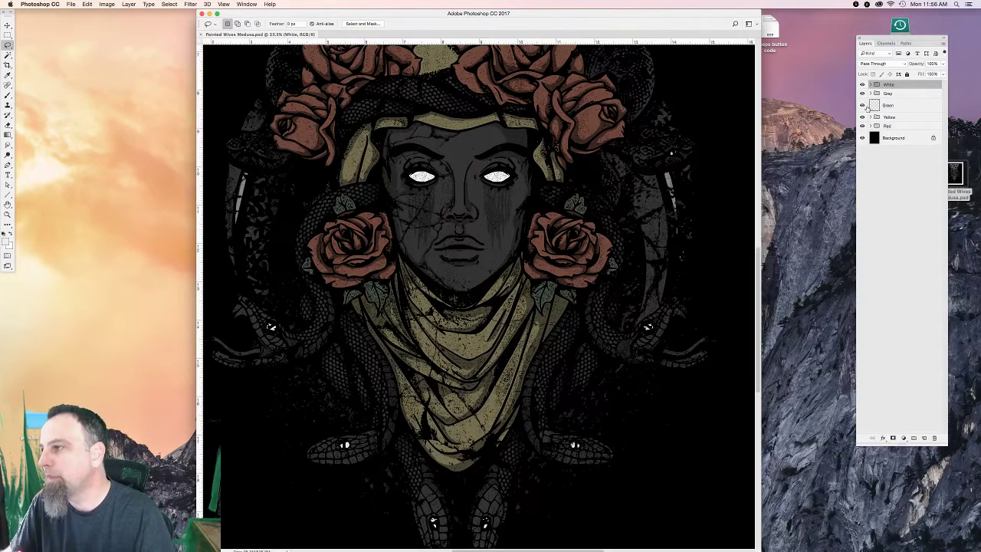
Expand the White, Gray, Yellow and Red layer groups to show the layers inside them.
{"action": "left_click", "coordinate": [870, 85]}
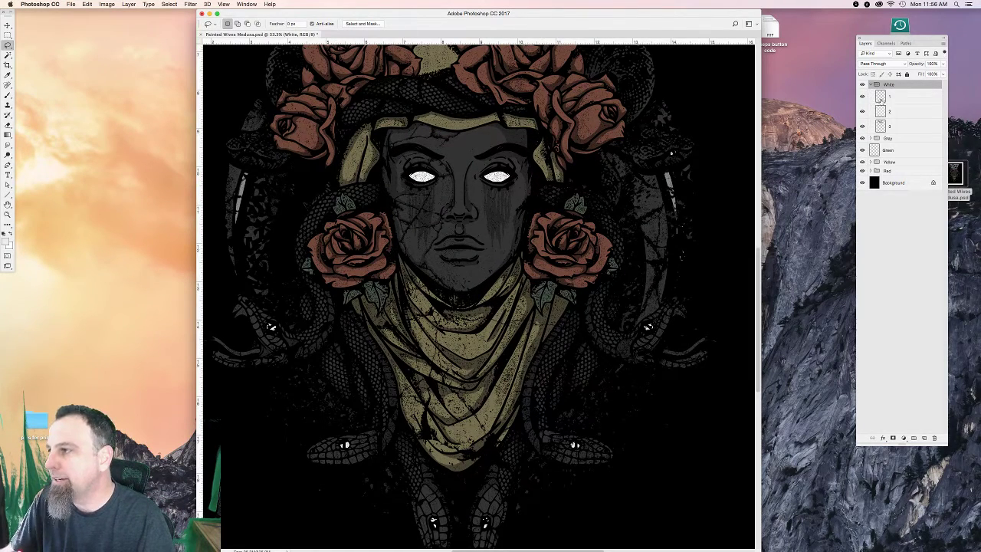
{"action": "left_click", "coordinate": [870, 138]}
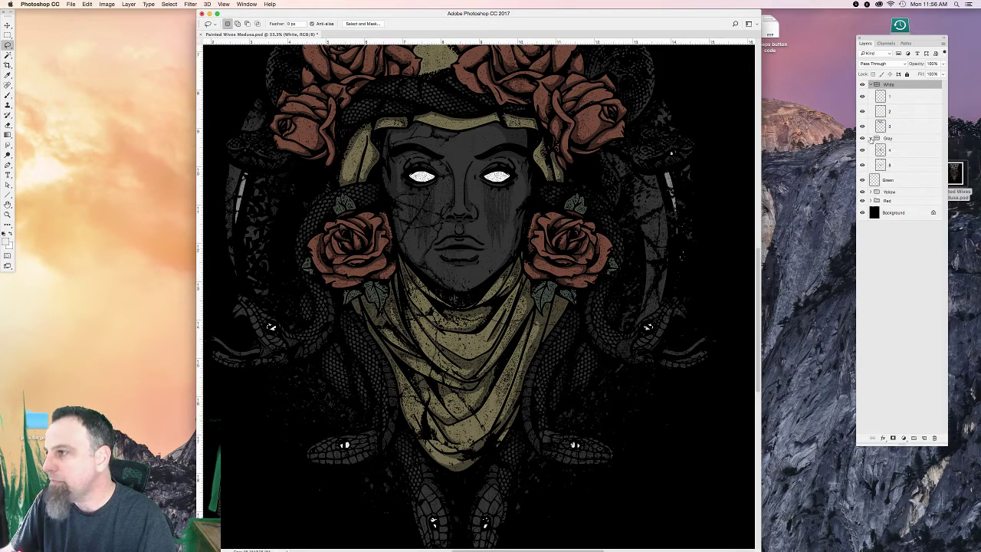
{"action": "left_click", "coordinate": [871, 192]}
{"action": "left_click", "coordinate": [872, 230]}
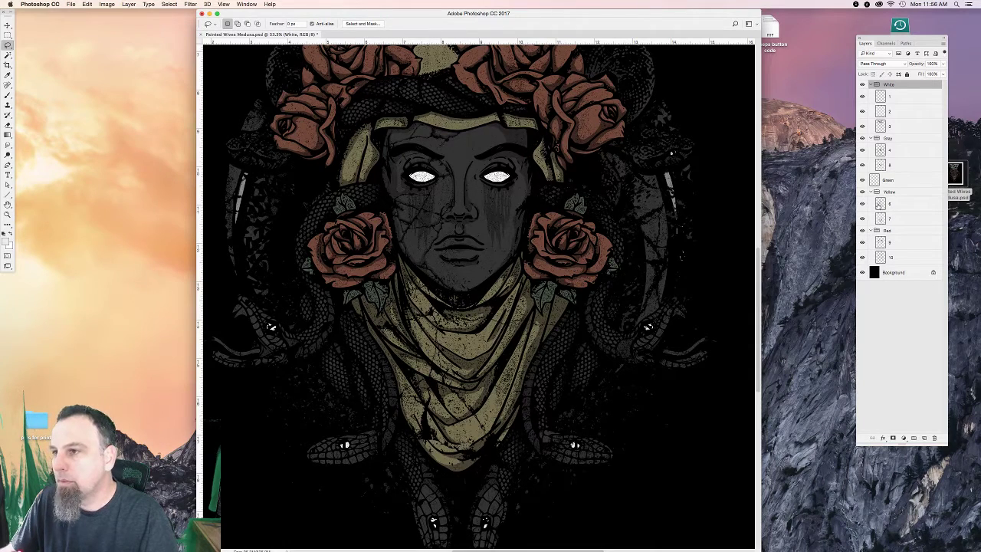
Toggle the visibility of layers 6 and 7 in the Yellow group to compare what each contributes.
{"action": "left_click", "coordinate": [862, 204]}
{"action": "left_click", "coordinate": [862, 204]}
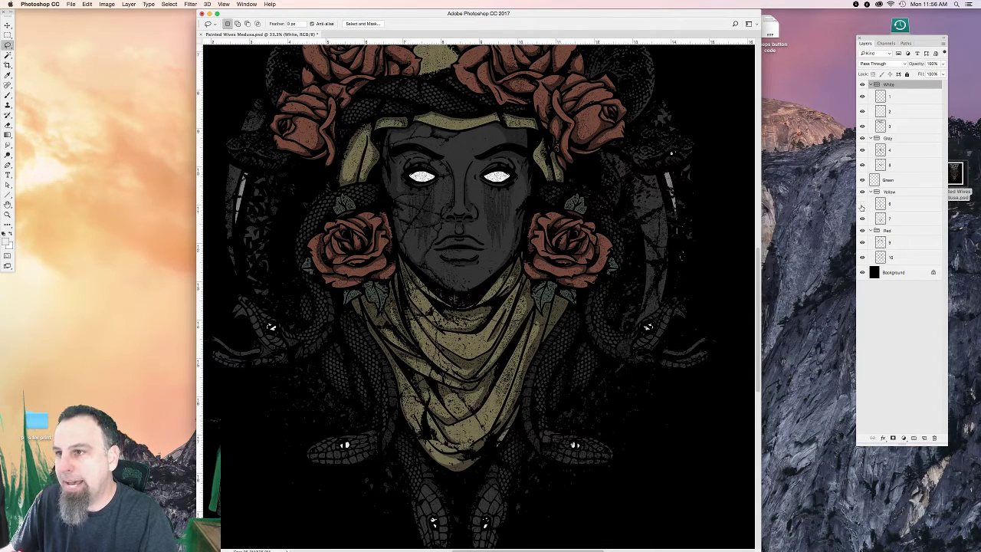
{"action": "left_click", "coordinate": [861, 204]}
{"action": "left_click", "coordinate": [861, 204]}
{"action": "left_click", "coordinate": [861, 204]}
{"action": "left_click", "coordinate": [862, 218]}
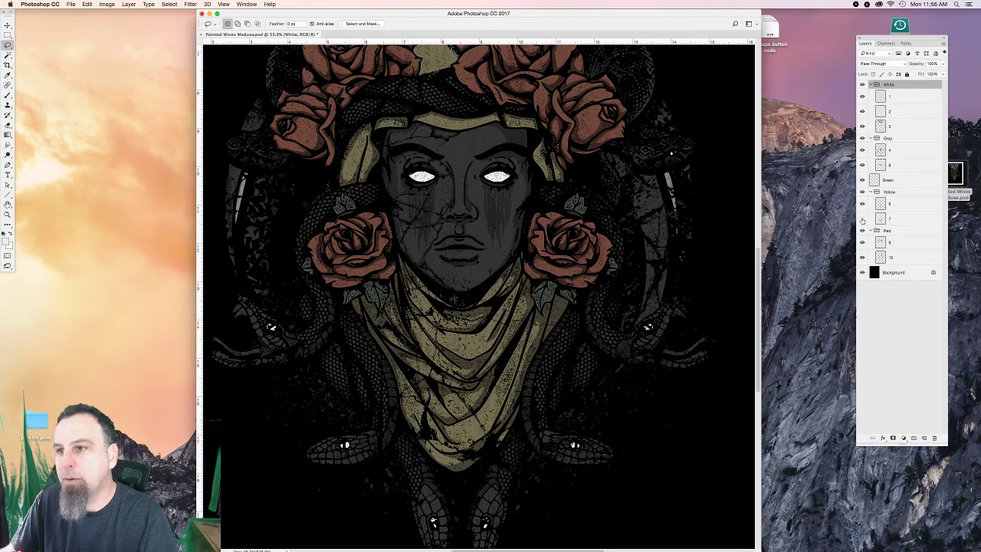
{"action": "left_click", "coordinate": [862, 218]}
{"action": "left_click", "coordinate": [862, 218]}
{"action": "left_click", "coordinate": [862, 218]}
{"action": "left_click", "coordinate": [862, 219]}
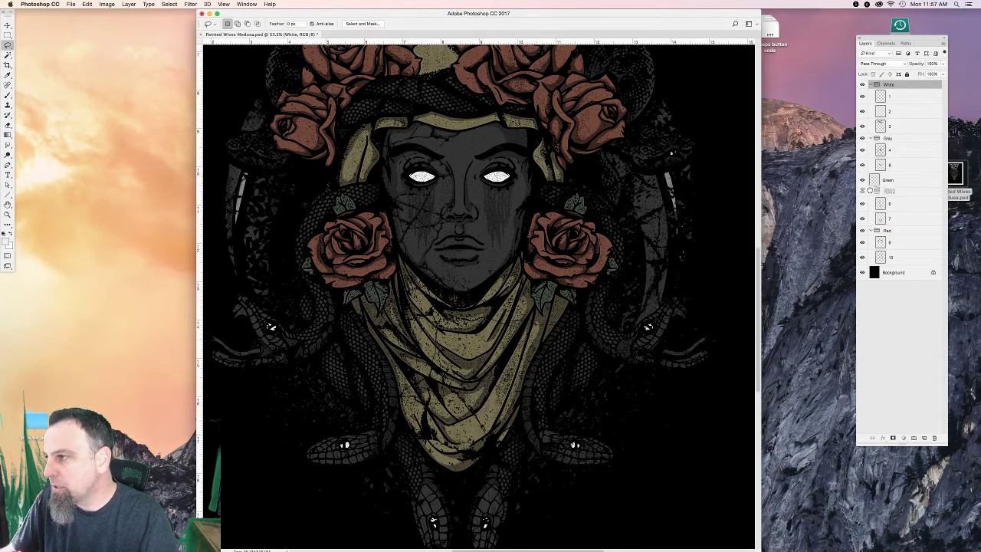
Collapse the Yellow, Gray, White and Red layer groups again.
{"action": "left_click", "coordinate": [872, 193]}
{"action": "left_click", "coordinate": [869, 203]}
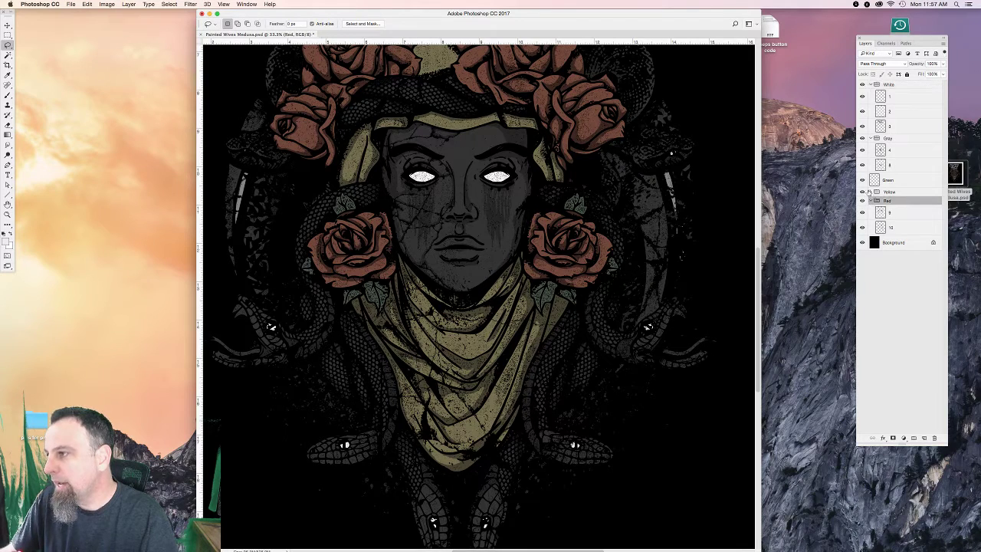
{"action": "left_click", "coordinate": [870, 139]}
{"action": "left_click", "coordinate": [872, 84]}
{"action": "left_click", "coordinate": [872, 94]}
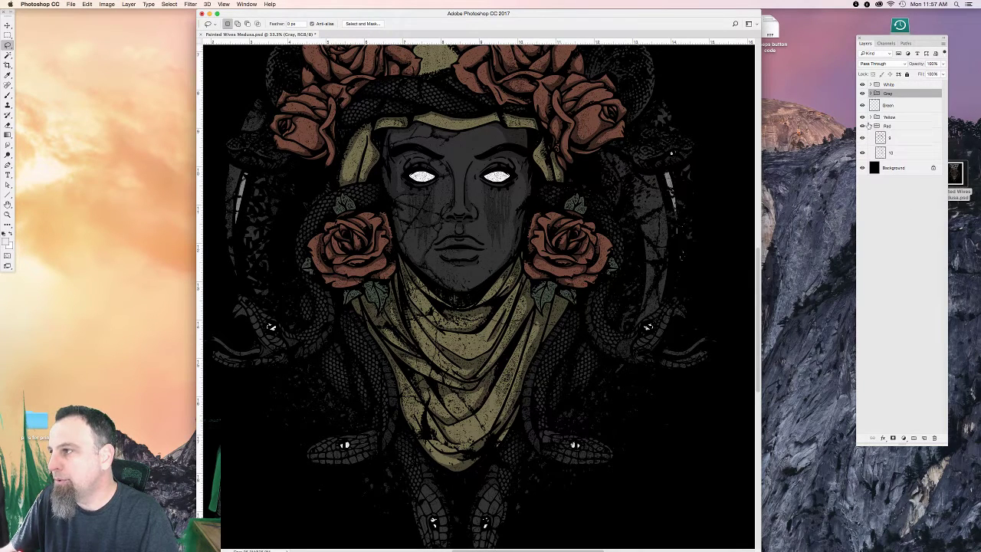
{"action": "left_click", "coordinate": [870, 116]}
{"action": "left_click", "coordinate": [870, 126]}
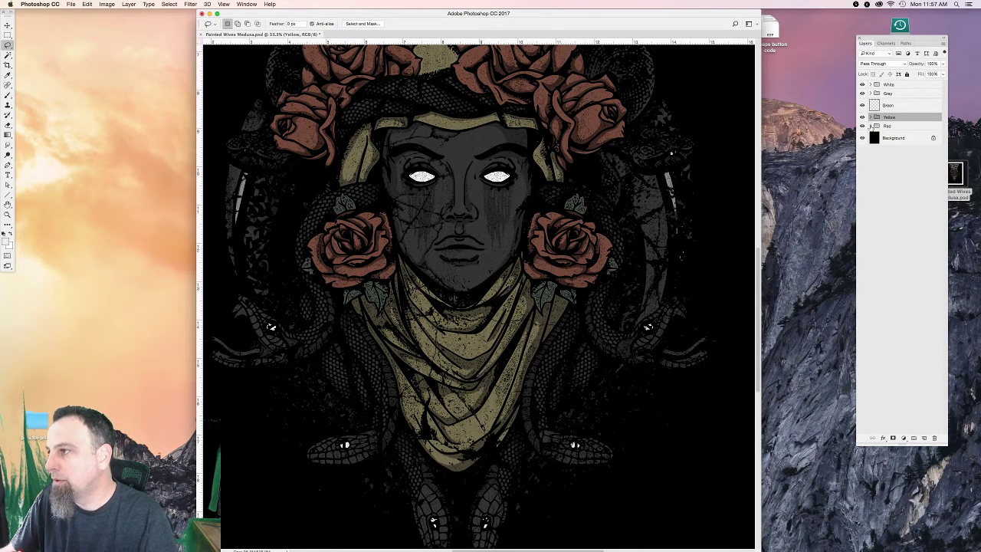
Merge the White group and the Gray group, each into a single layer.
{"action": "left_click", "coordinate": [889, 84]}
{"action": "left_click", "coordinate": [943, 51]}
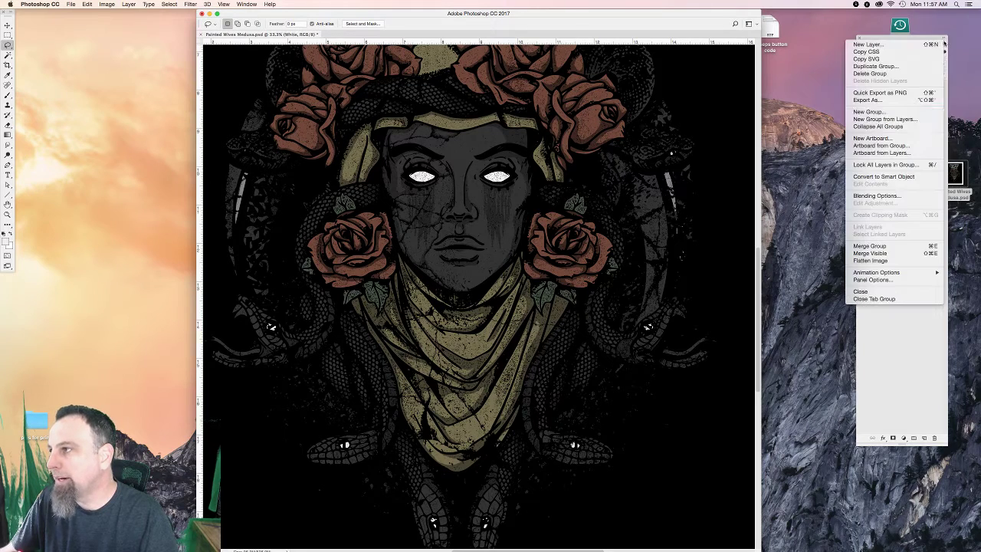
{"action": "left_click", "coordinate": [893, 247]}
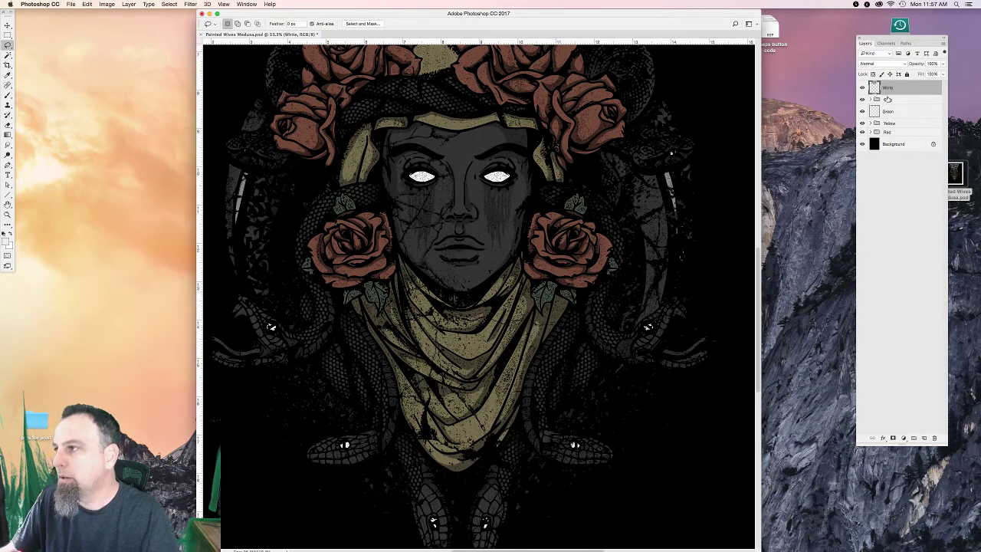
{"action": "left_click", "coordinate": [887, 99]}
{"action": "left_click", "coordinate": [943, 45]}
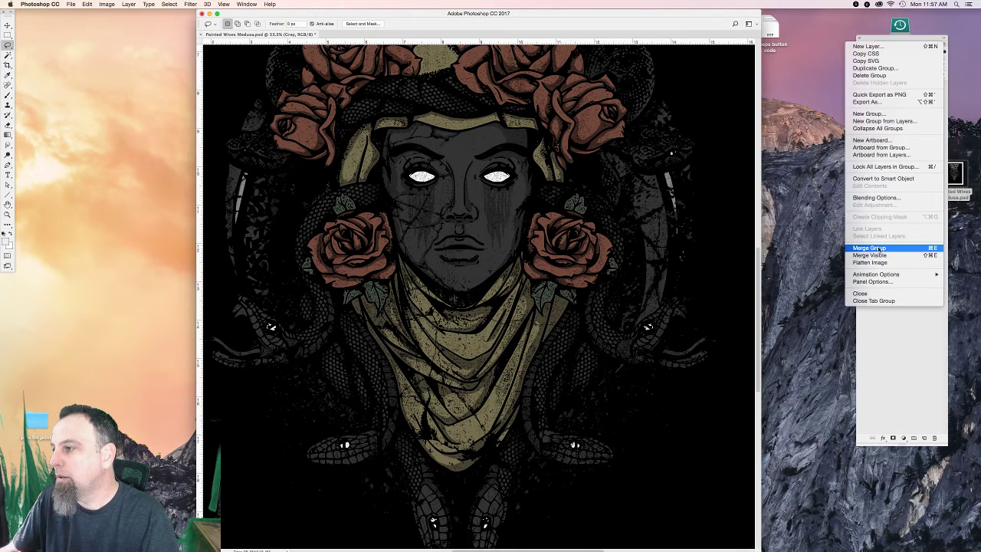
{"action": "left_click", "coordinate": [893, 247]}
Merge the Yellow group and the Red group, each into a single layer.
{"action": "left_click", "coordinate": [889, 129]}
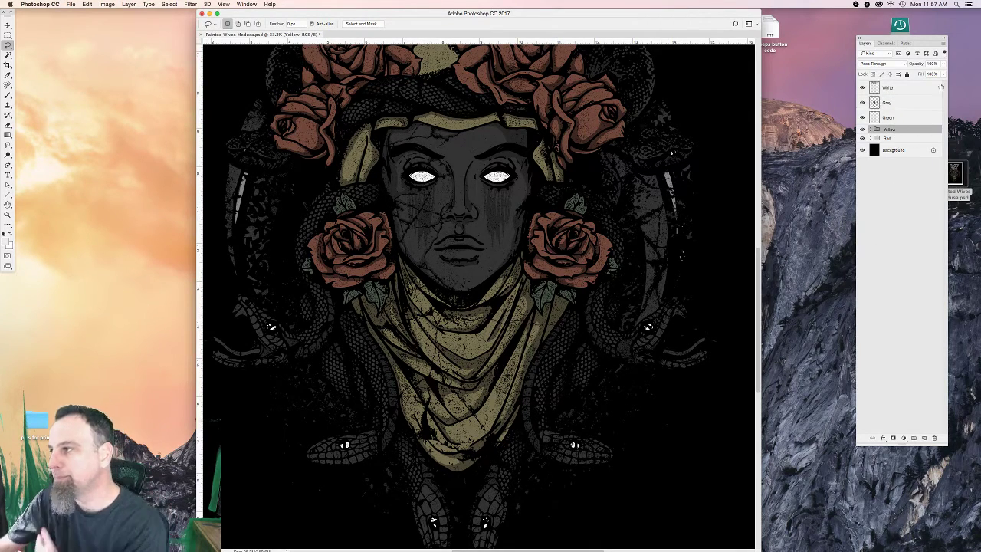
{"action": "left_click", "coordinate": [944, 44]}
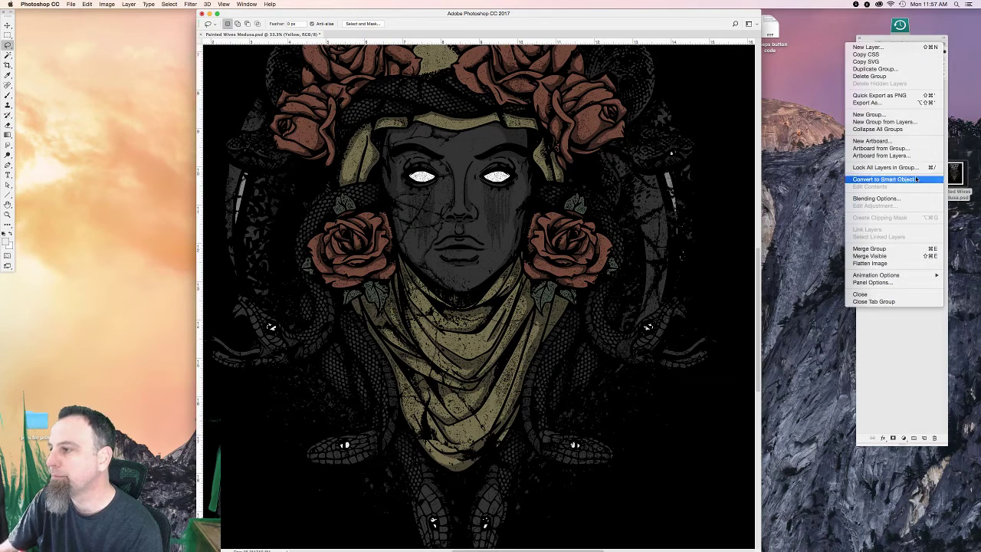
{"action": "left_click", "coordinate": [893, 250]}
{"action": "left_click", "coordinate": [889, 145]}
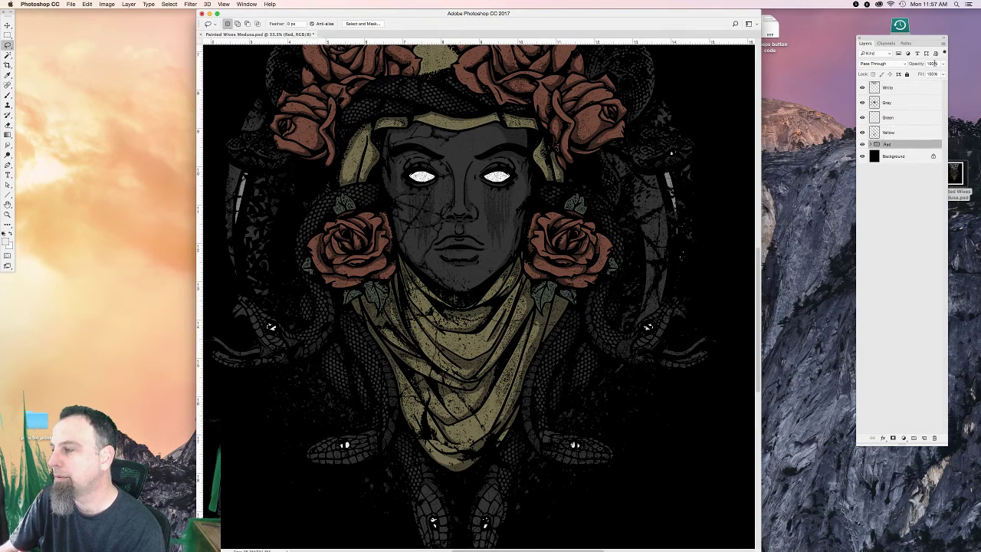
{"action": "left_click", "coordinate": [943, 45]}
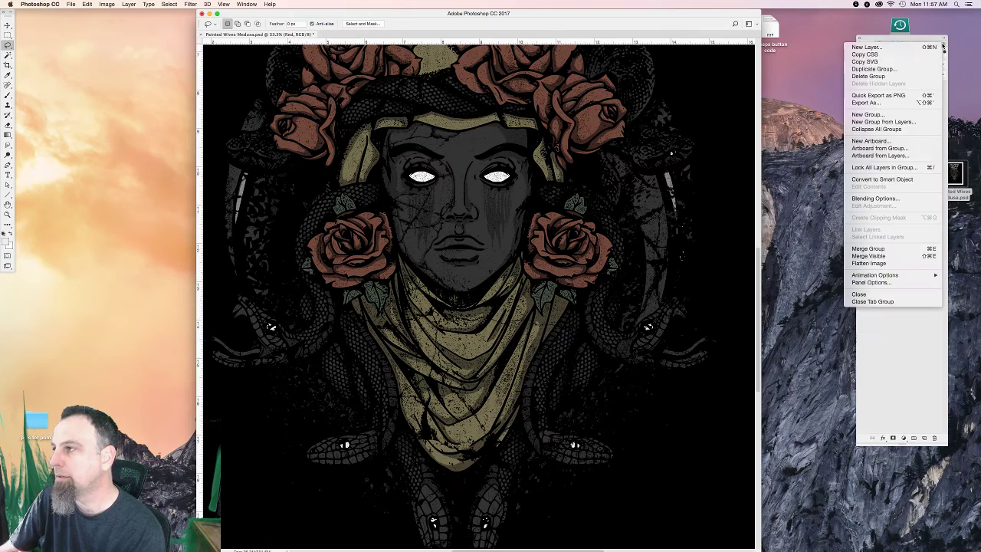
{"action": "left_click", "coordinate": [867, 248]}
Load the White, Green, Yellow and Red layers' pixels as selections in turn to inspect their coverage, and deselect.
{"action": "left_click", "coordinate": [876, 89], "text": "super"}
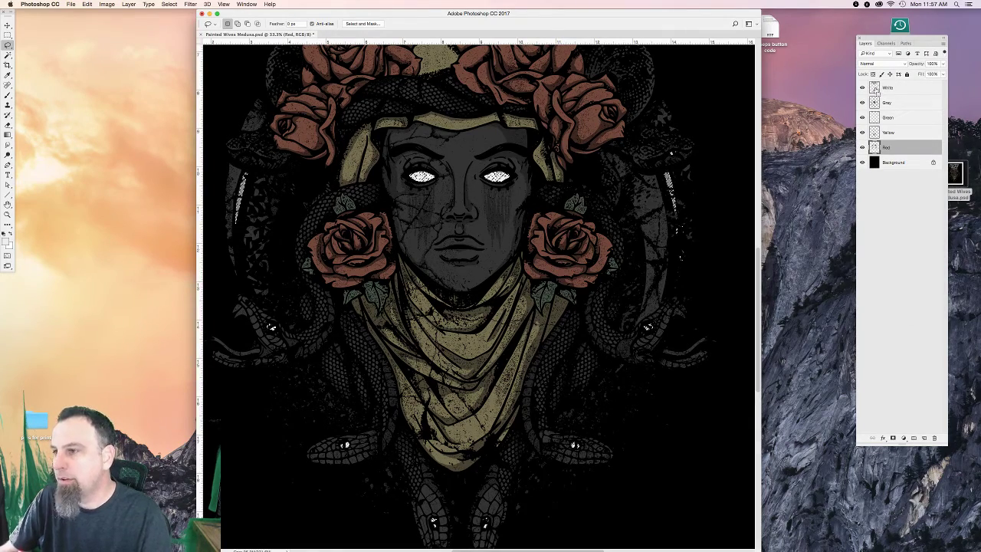
{"action": "left_click", "coordinate": [875, 117], "text": "super"}
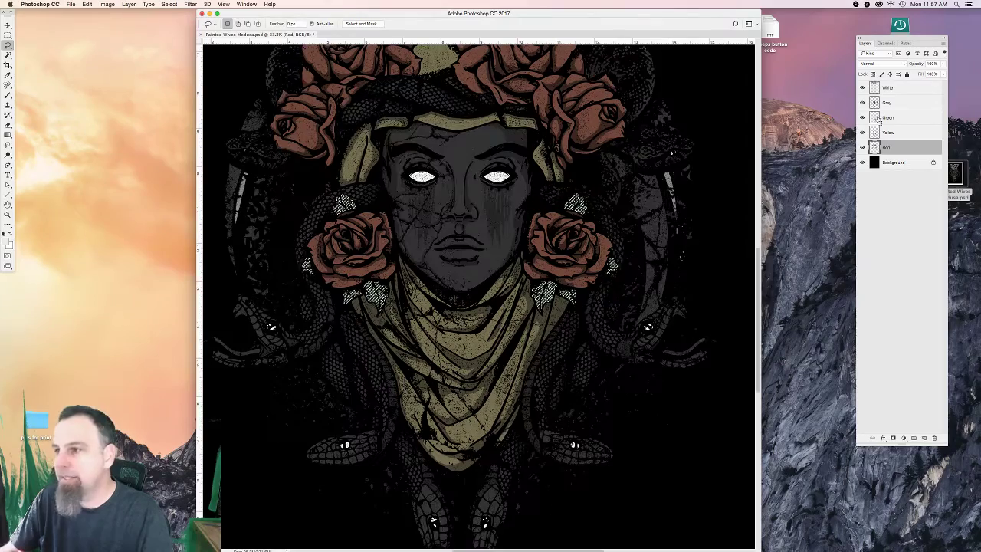
{"action": "left_click", "coordinate": [875, 132], "text": "super"}
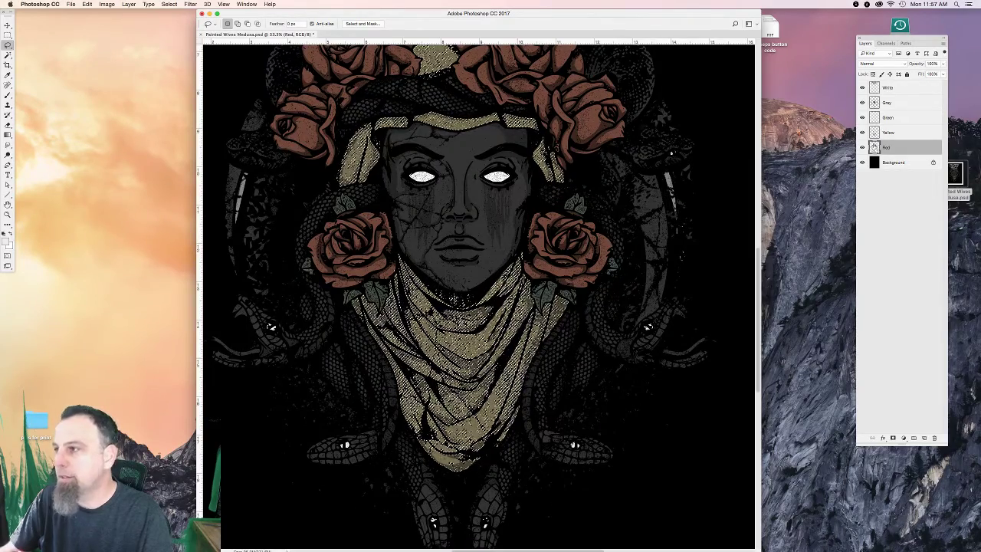
{"action": "left_click", "coordinate": [875, 147], "text": "super"}
{"action": "key", "text": "super+d"}
Load the White layer's pixels as a selection and save it as an alpha channel named "white mask".
{"action": "key", "text": "super+minus"}
{"action": "key", "text": "super+minus"}
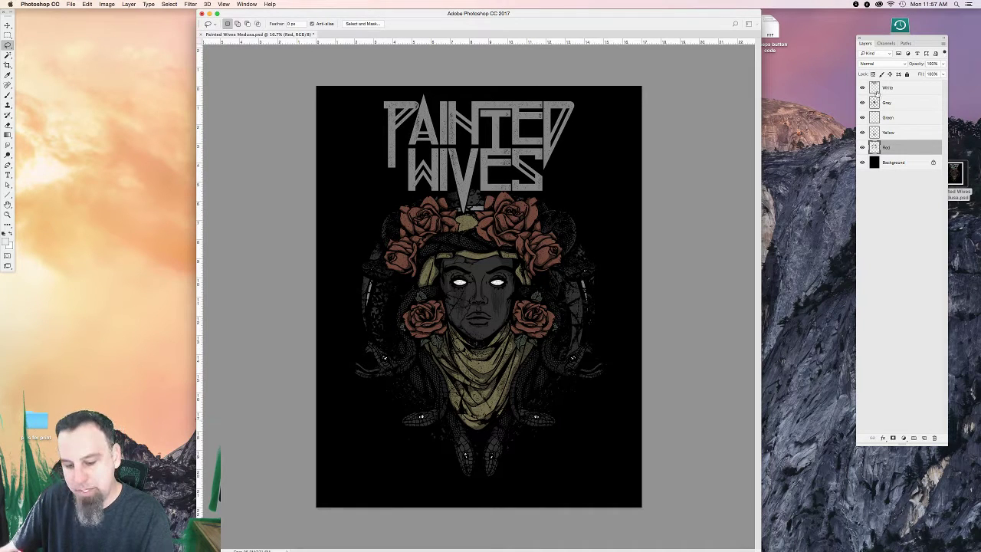
{"action": "left_click", "coordinate": [875, 89], "text": "super"}
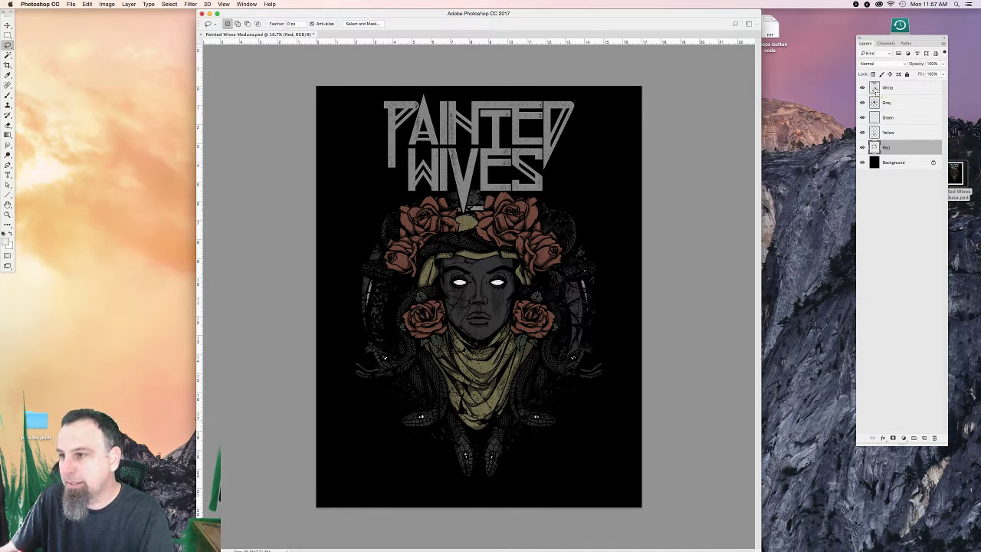
{"action": "left_click", "coordinate": [886, 44]}
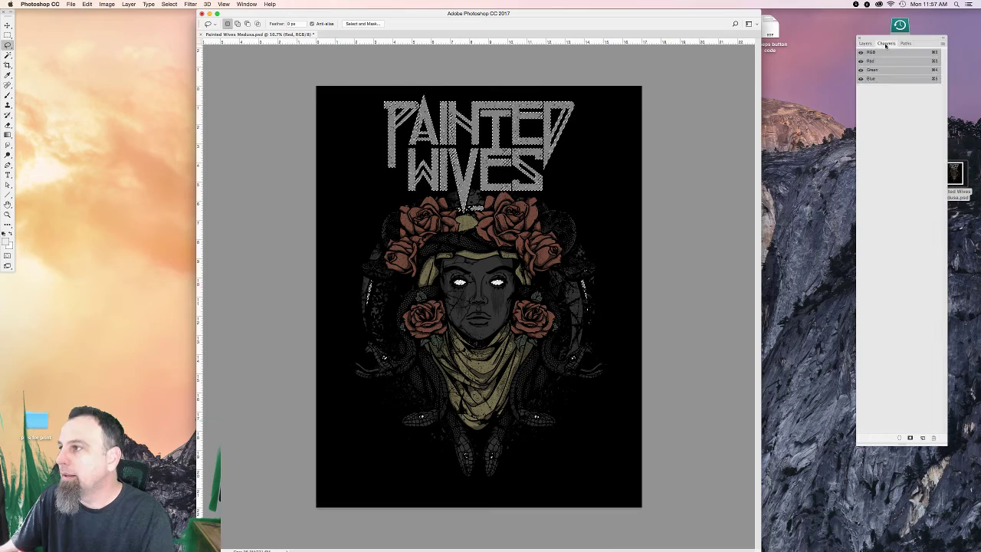
{"action": "left_click", "coordinate": [910, 438]}
{"action": "left_click", "coordinate": [874, 87]}
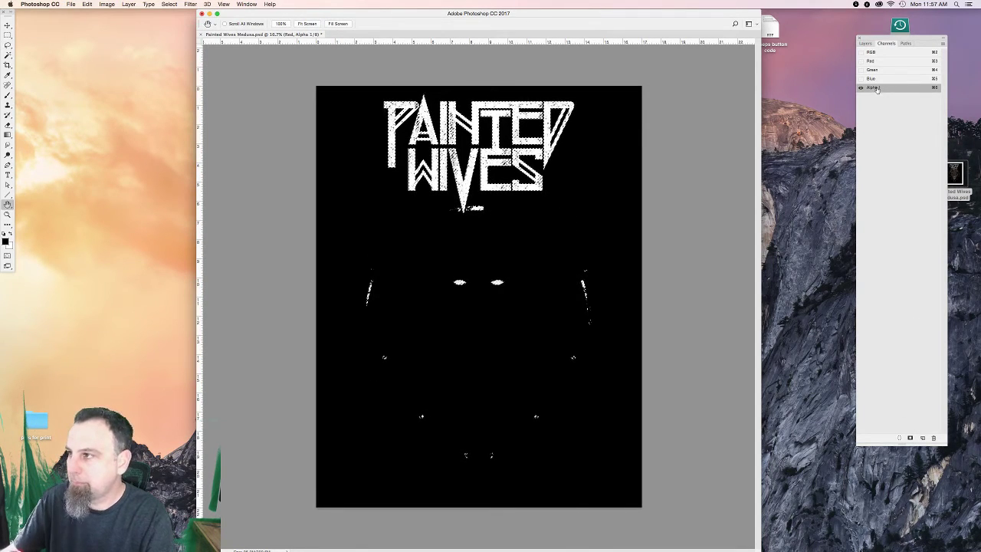
{"action": "double_click", "coordinate": [874, 87]}
{"action": "type", "text": "white mask"}
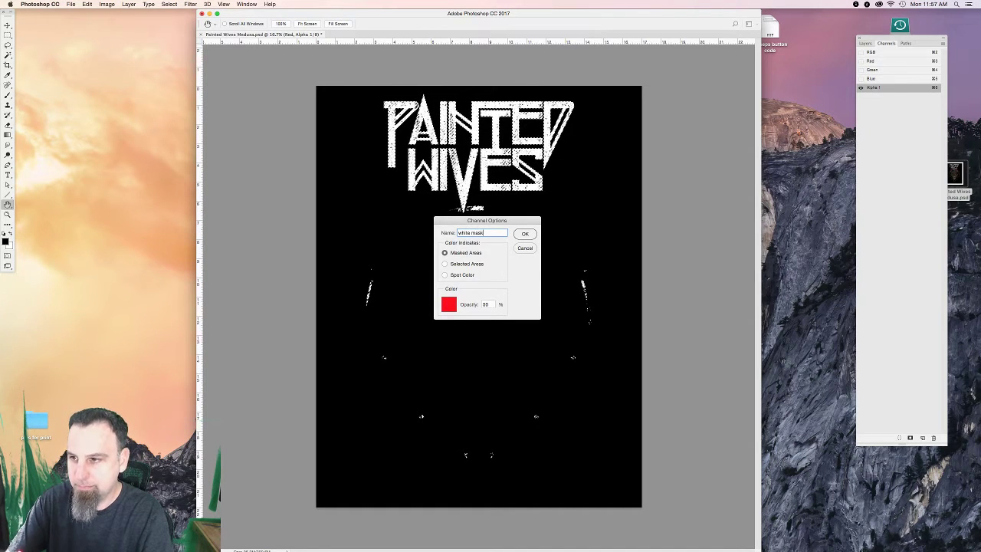
{"action": "key", "text": "Return"}
Return to the RGB composite and save the Gray layer's pixel selection as an alpha channel named "grey mask".
{"action": "left_click", "coordinate": [870, 52]}
{"action": "left_click", "coordinate": [866, 43]}
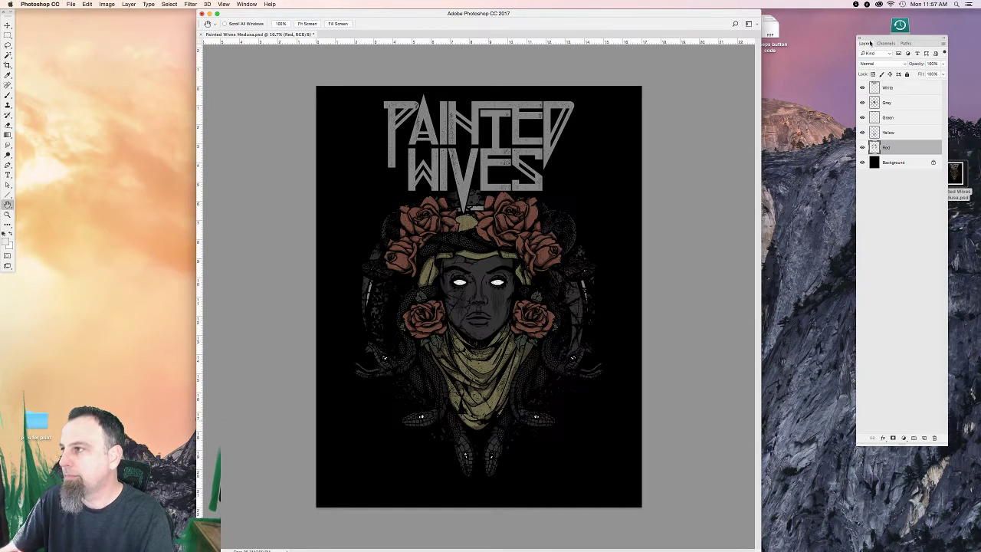
{"action": "left_click", "coordinate": [875, 104], "text": "super"}
{"action": "left_click", "coordinate": [887, 103]}
{"action": "left_click", "coordinate": [885, 44]}
{"action": "left_click", "coordinate": [911, 438]}
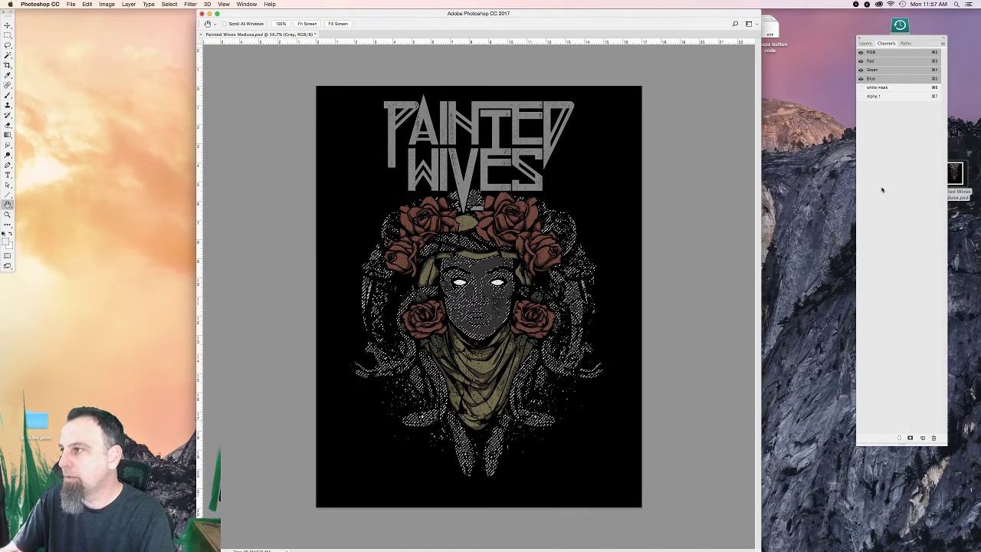
{"action": "double_click", "coordinate": [873, 95]}
{"action": "type", "text": "d"}
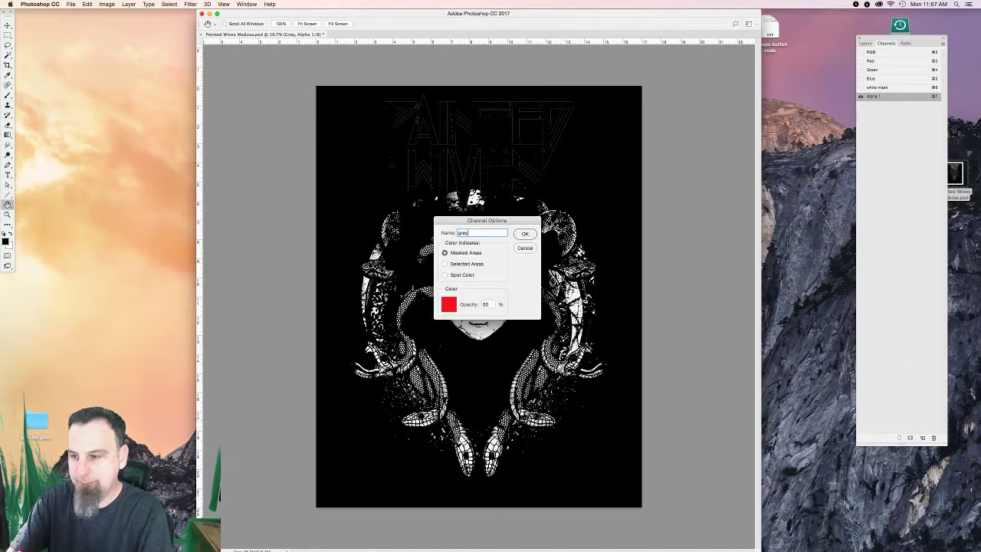
{"action": "type", "text": "rey mask"}
{"action": "key", "text": "Return"}
Return to the RGB composite and save the Green layer's pixel selection as an alpha channel named "green mask".
{"action": "left_click", "coordinate": [870, 52]}
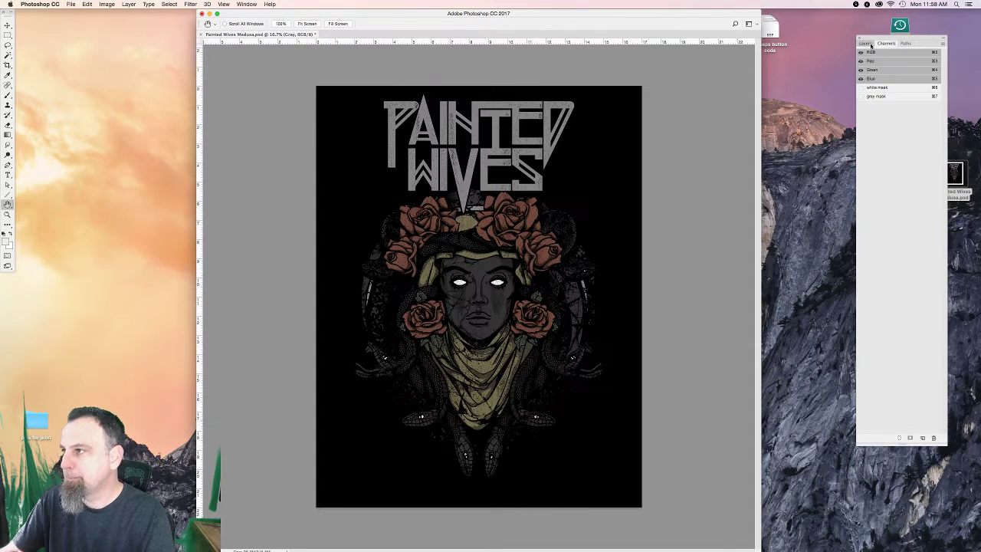
{"action": "left_click", "coordinate": [866, 43]}
{"action": "left_click", "coordinate": [874, 118], "text": "super"}
{"action": "left_click", "coordinate": [875, 118]}
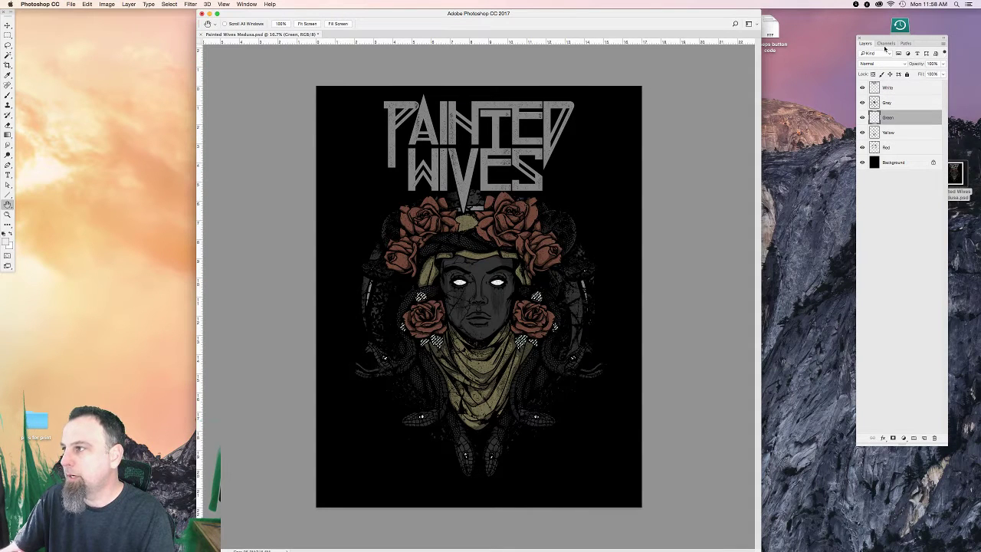
{"action": "left_click", "coordinate": [886, 43]}
{"action": "left_click", "coordinate": [910, 438]}
{"action": "left_click", "coordinate": [885, 107]}
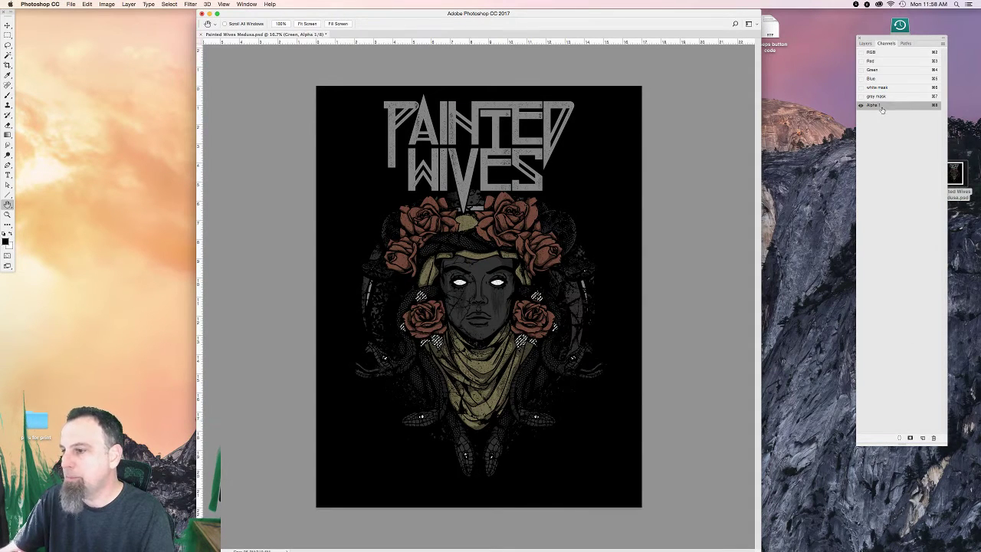
{"action": "double_click", "coordinate": [892, 108]}
{"action": "type", "text": "green ma"}
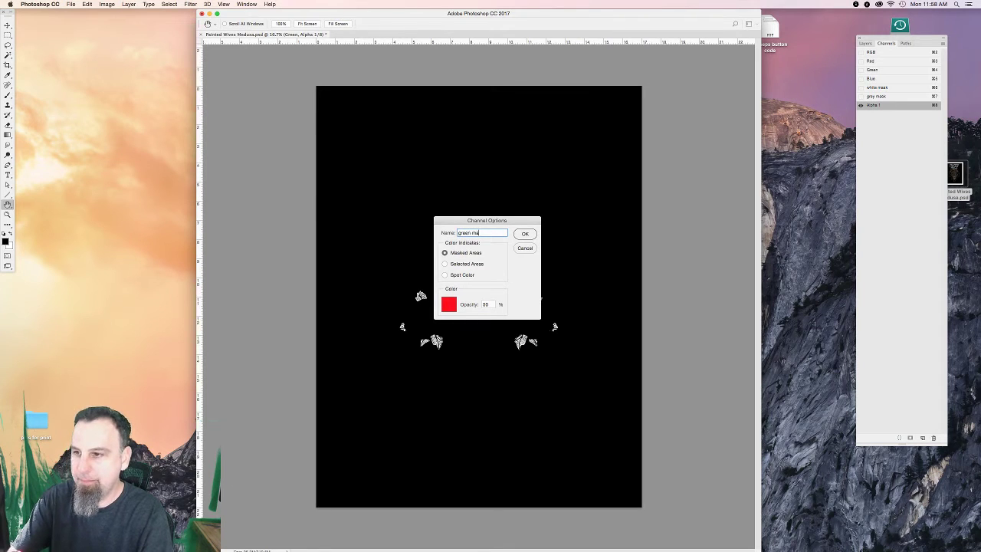
{"action": "type", "text": "sk"}
{"action": "key", "text": "Return"}
Go back to the RGB composite and save the Yellow layer's pixel selection as an alpha channel named "yellow mask".
{"action": "left_click", "coordinate": [873, 54]}
{"action": "left_click", "coordinate": [865, 44]}
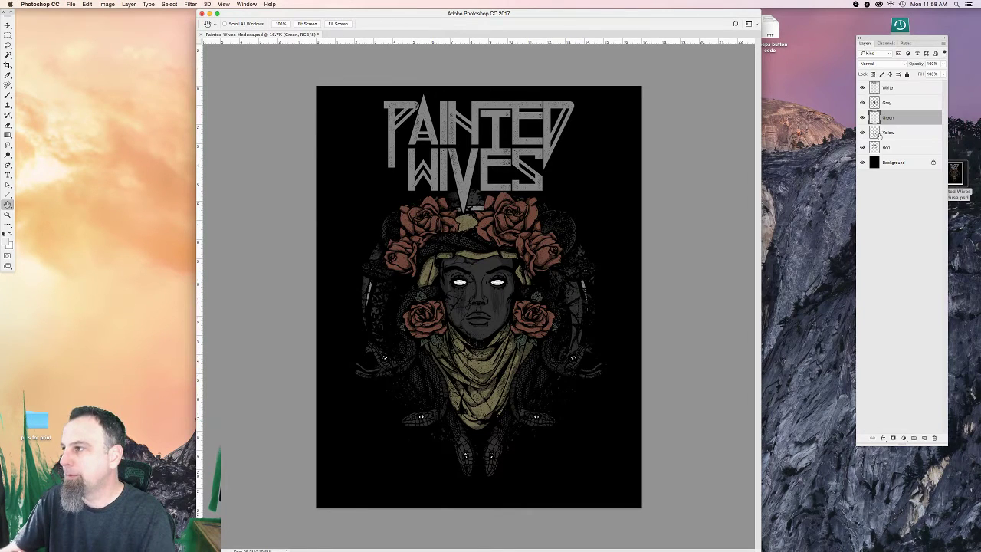
{"action": "left_click", "coordinate": [874, 132], "text": "super"}
{"action": "left_click", "coordinate": [874, 131]}
{"action": "left_click", "coordinate": [886, 43]}
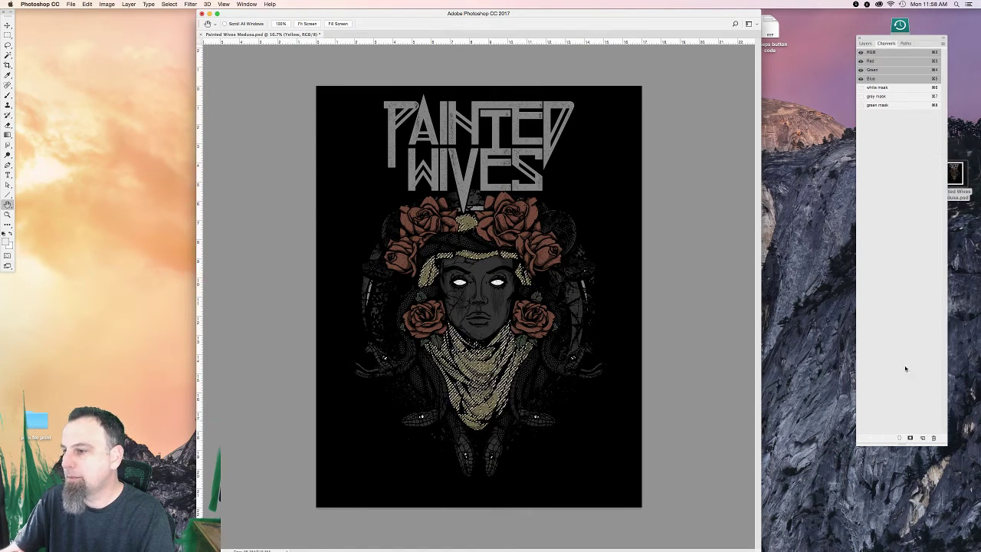
{"action": "left_click", "coordinate": [910, 437]}
{"action": "left_click", "coordinate": [882, 113]}
{"action": "double_click", "coordinate": [898, 114]}
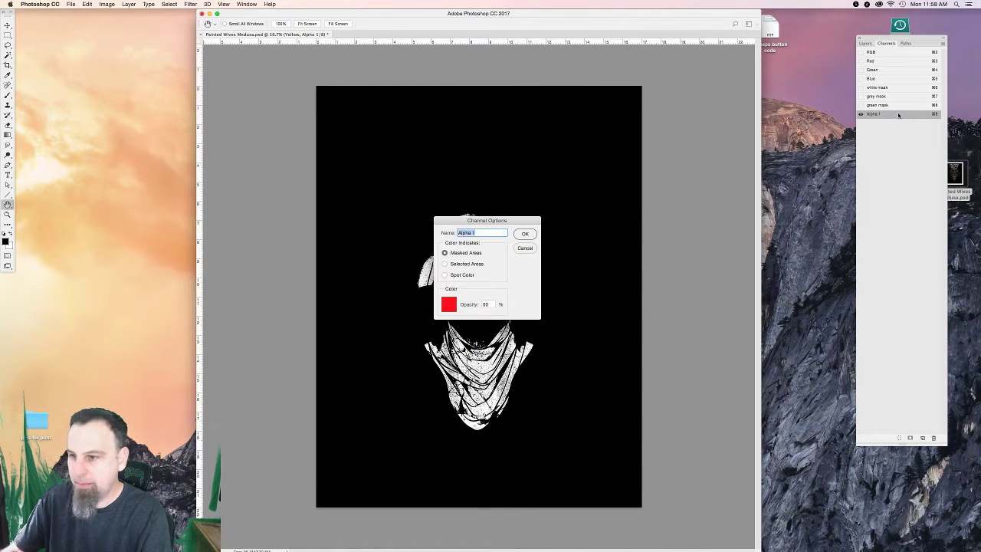
{"action": "type", "text": "yellow mask"}
{"action": "key", "text": "Return"}
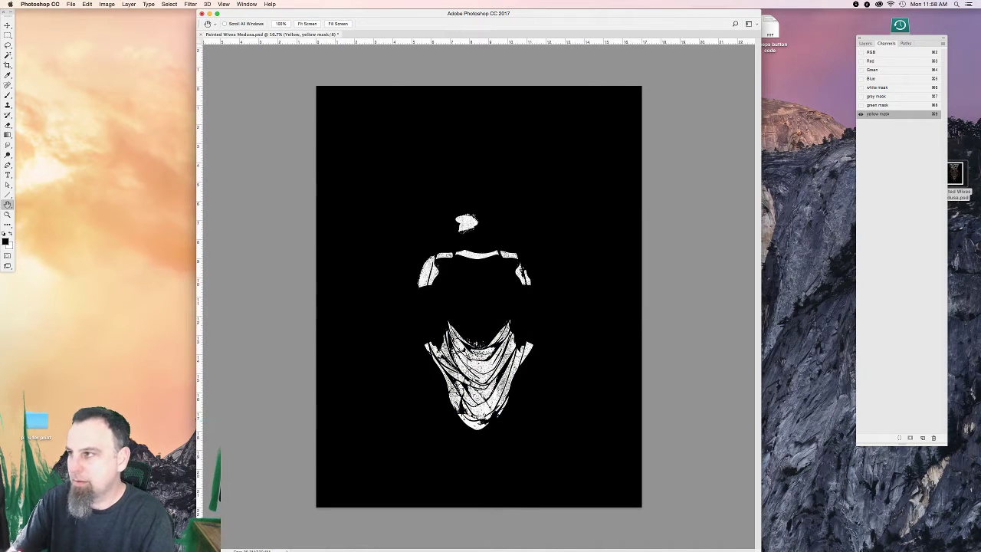
Restore the RGB composite and save the Red layer's pixel selection as an alpha channel named "red mask".
{"action": "left_click", "coordinate": [871, 52]}
{"action": "left_click", "coordinate": [865, 43]}
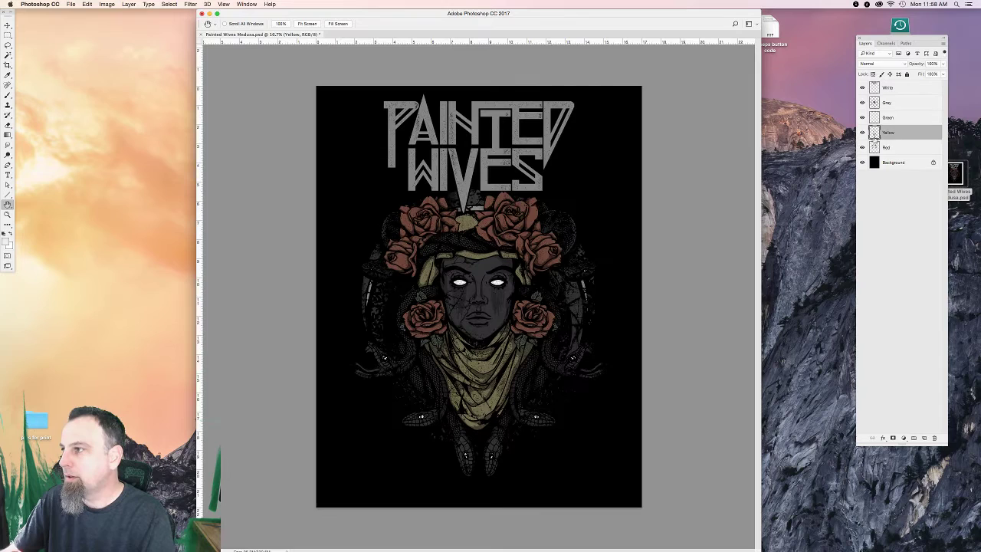
{"action": "left_click", "coordinate": [886, 146]}
{"action": "left_click", "coordinate": [874, 146], "text": "super"}
{"action": "left_click", "coordinate": [886, 43]}
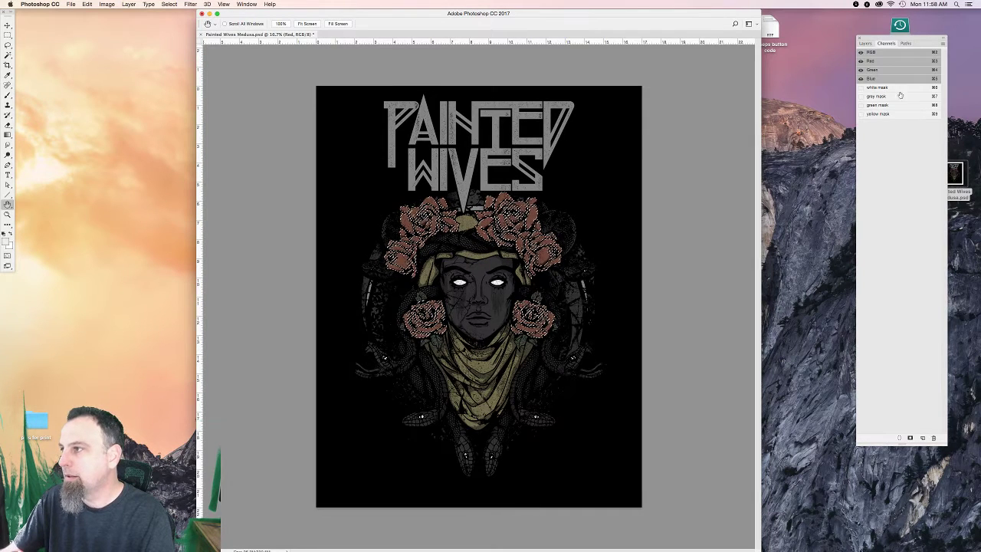
{"action": "left_click", "coordinate": [911, 438]}
{"action": "left_click", "coordinate": [893, 124]}
{"action": "double_click", "coordinate": [899, 124]}
{"action": "type", "text": "re"}
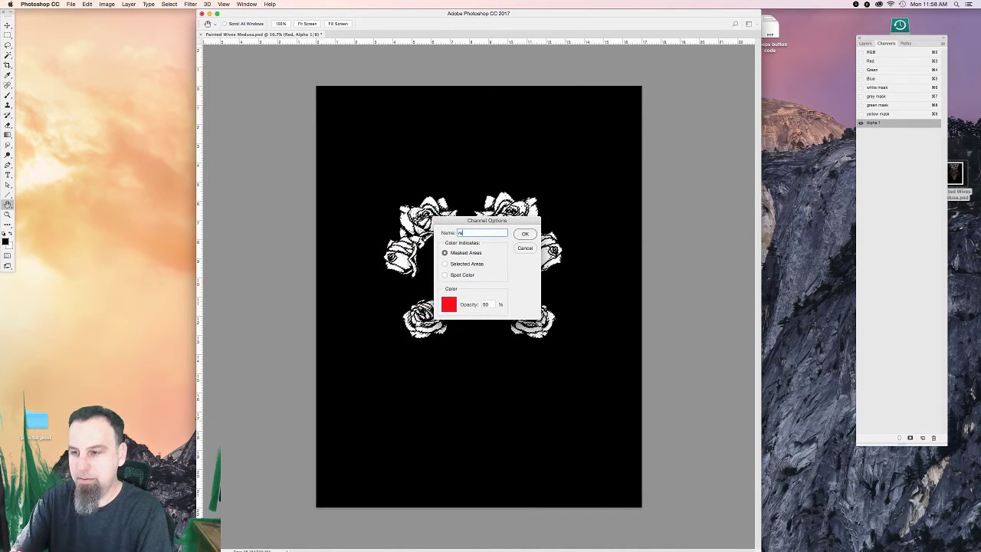
{"action": "type", "text": "d mask"}
{"action": "key", "text": "Return"}
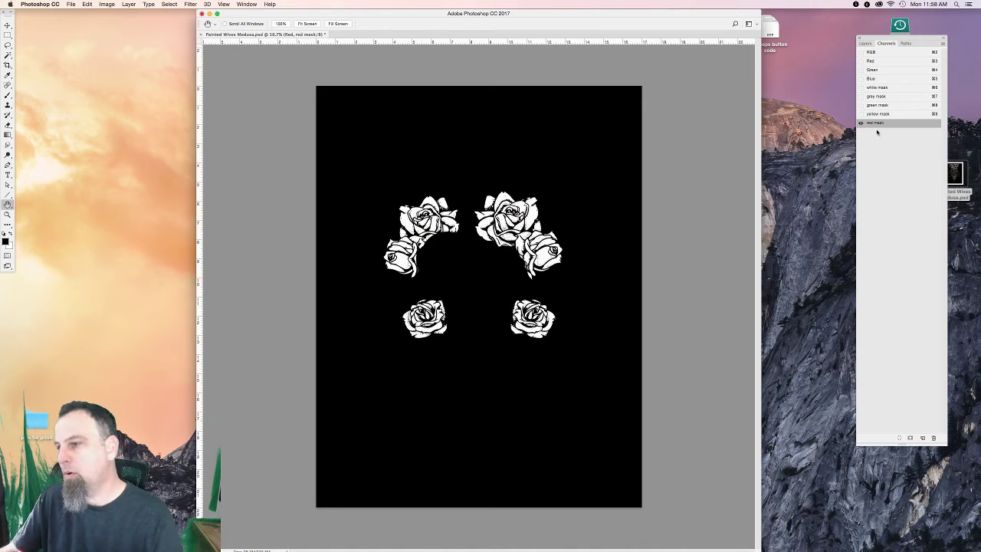
View the yellow, green, grey and white mask channels one by one to check their coverage.
{"action": "left_click", "coordinate": [874, 114]}
{"action": "left_click", "coordinate": [877, 105]}
{"action": "left_click", "coordinate": [877, 96]}
{"action": "left_click", "coordinate": [878, 89]}
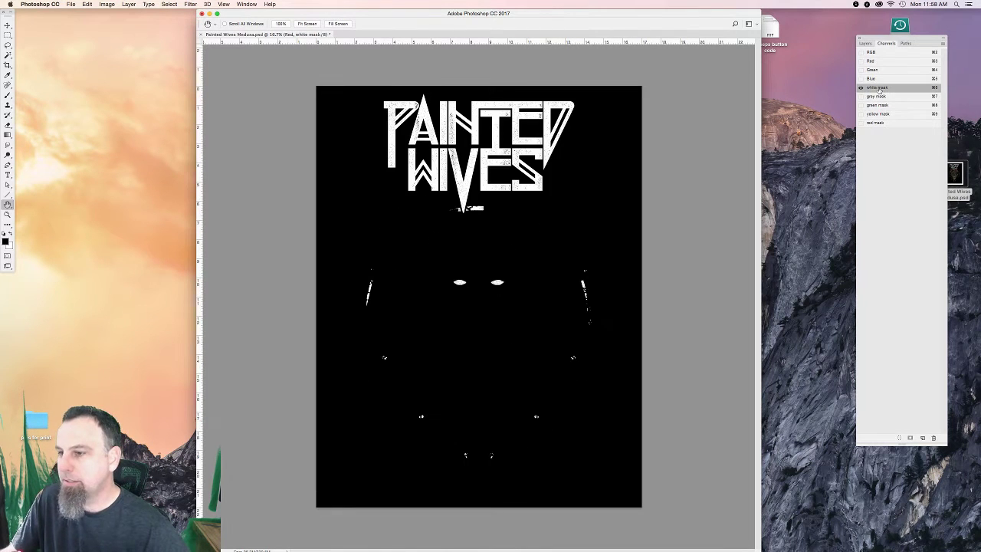
Return to the RGB composite, flatten all layers into one image and show the channels again.
{"action": "left_click", "coordinate": [870, 52]}
{"action": "left_click", "coordinate": [864, 43]}
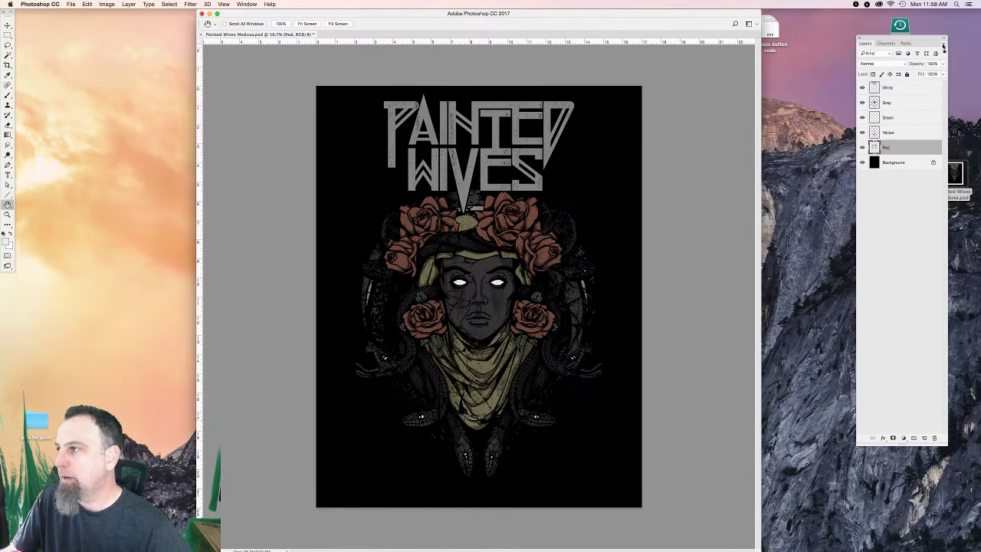
{"action": "left_click", "coordinate": [944, 46]}
{"action": "left_click", "coordinate": [885, 43]}
{"action": "left_click", "coordinate": [885, 44]}
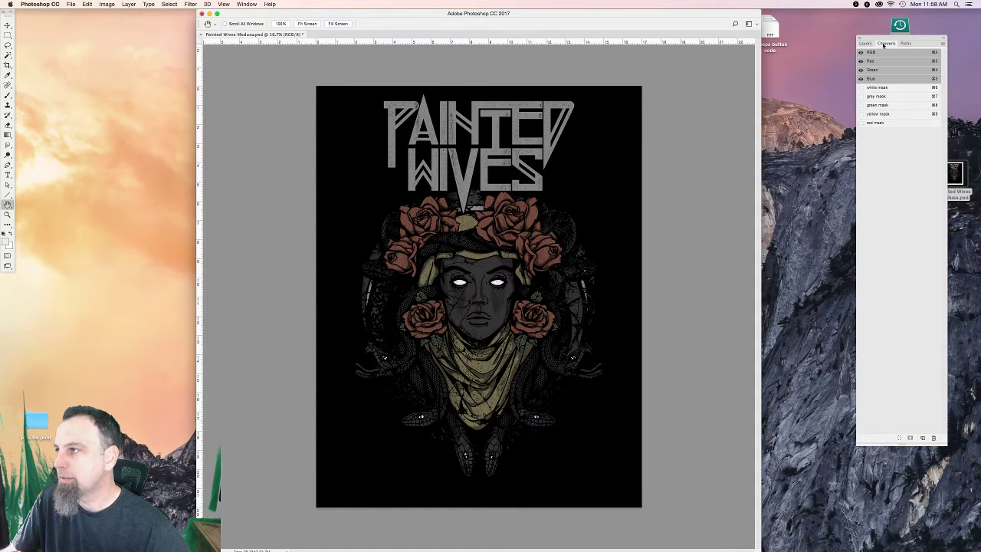
Save the flattened document on the Desktop as "Painted Wives Medusa seps.psd" in Photoshop format with alpha channels.
{"action": "left_click", "coordinate": [69, 3]}
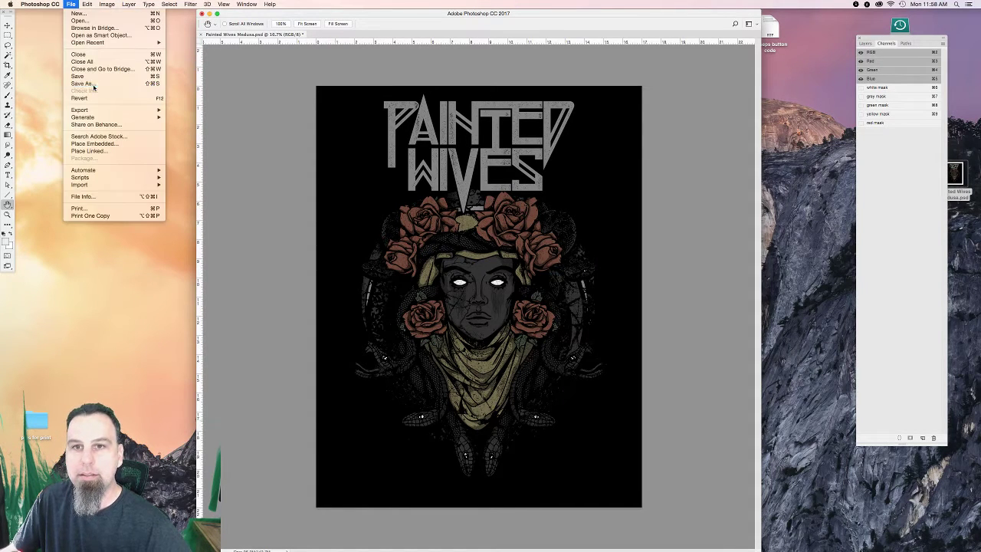
{"action": "left_click", "coordinate": [95, 87]}
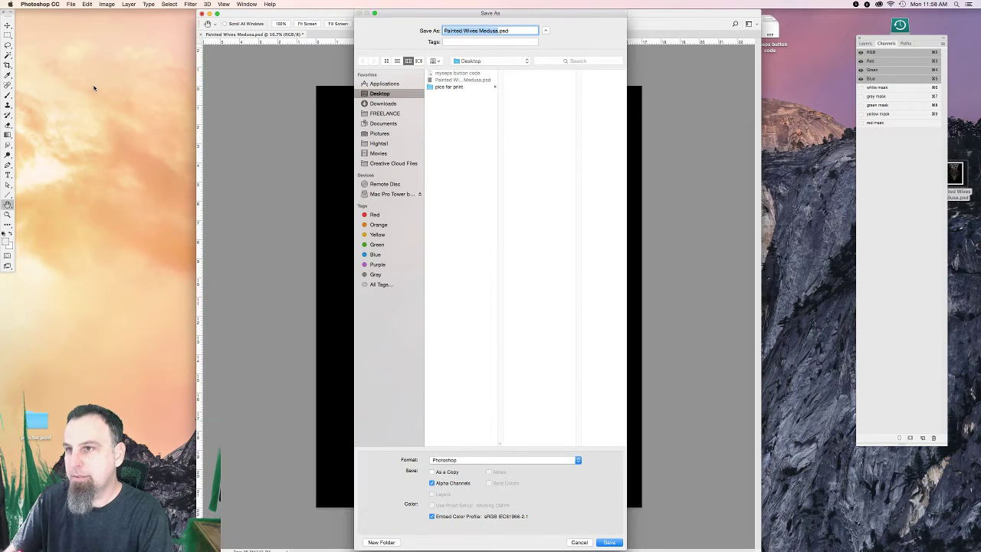
{"action": "key", "text": "Right"}
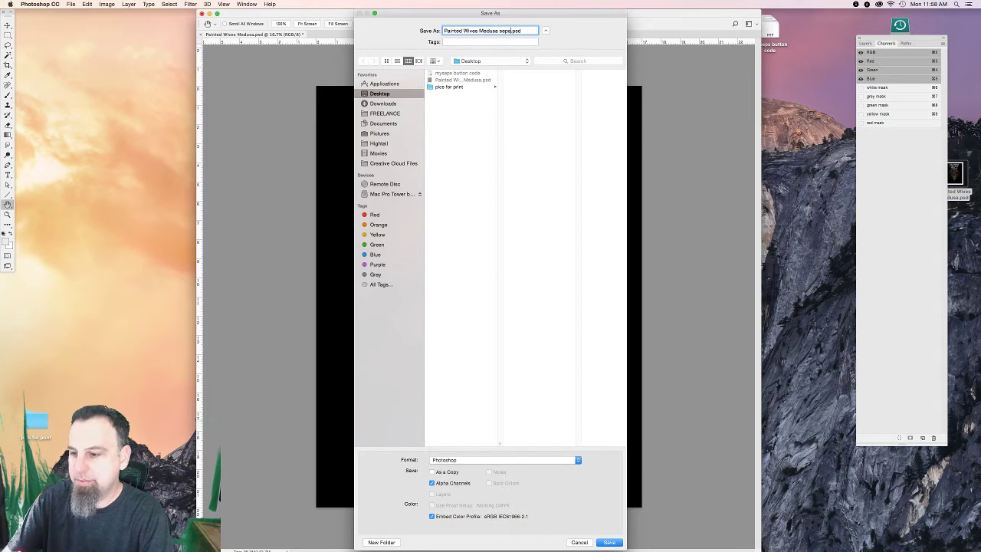
{"action": "type", "text": "seps"}
{"action": "key", "text": "Return"}
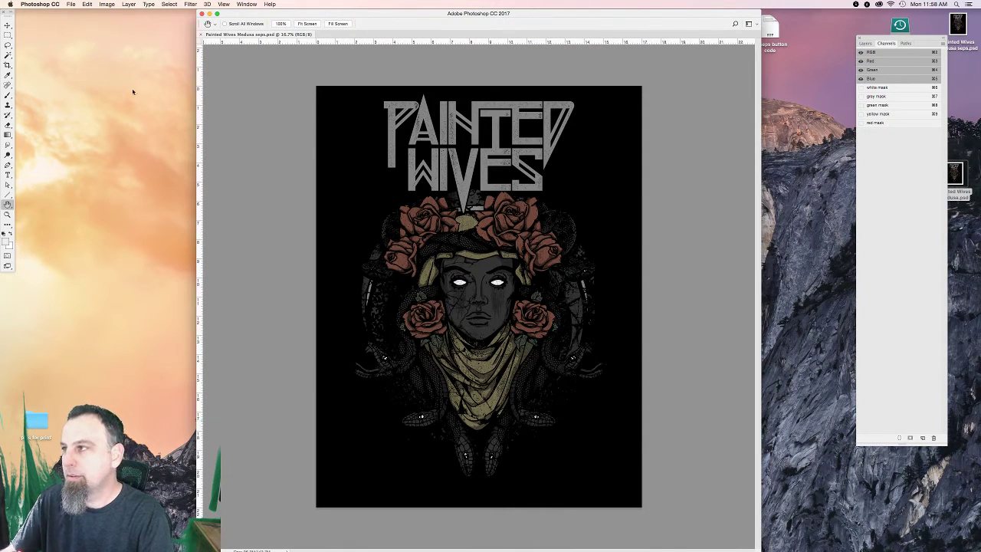
Copy the whole artwork and paste it into a new 5100 x 6600 px, 300 ppi RGB document.
{"action": "key", "text": "super+a"}
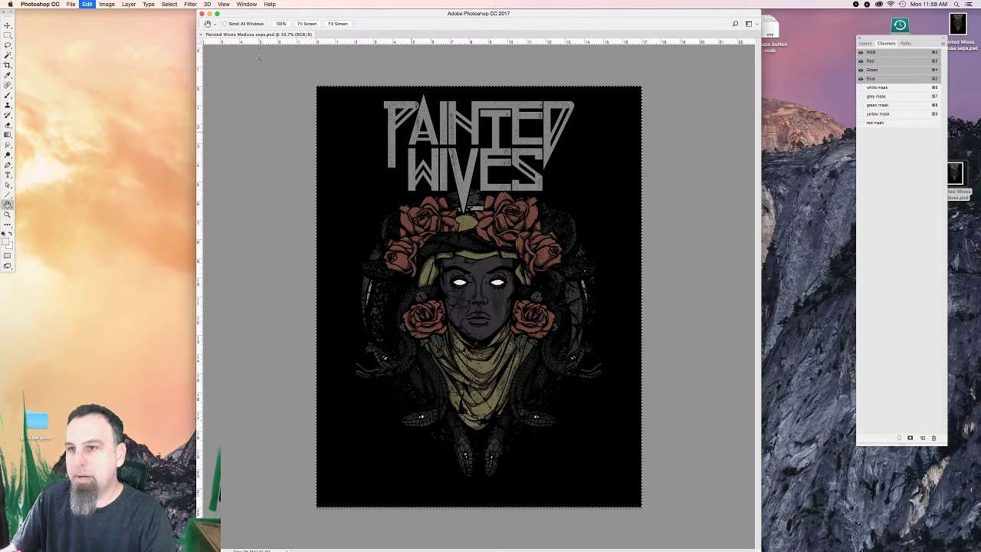
{"action": "left_click", "coordinate": [70, 4]}
{"action": "left_click", "coordinate": [75, 14]}
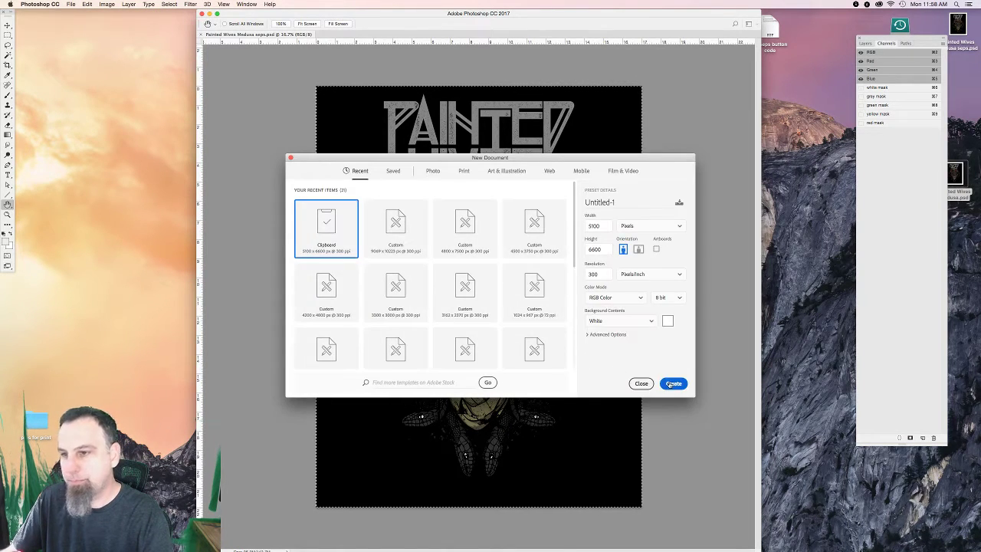
{"action": "left_click", "coordinate": [671, 383]}
{"action": "key", "text": "super+v"}
{"action": "key", "text": "super+v"}
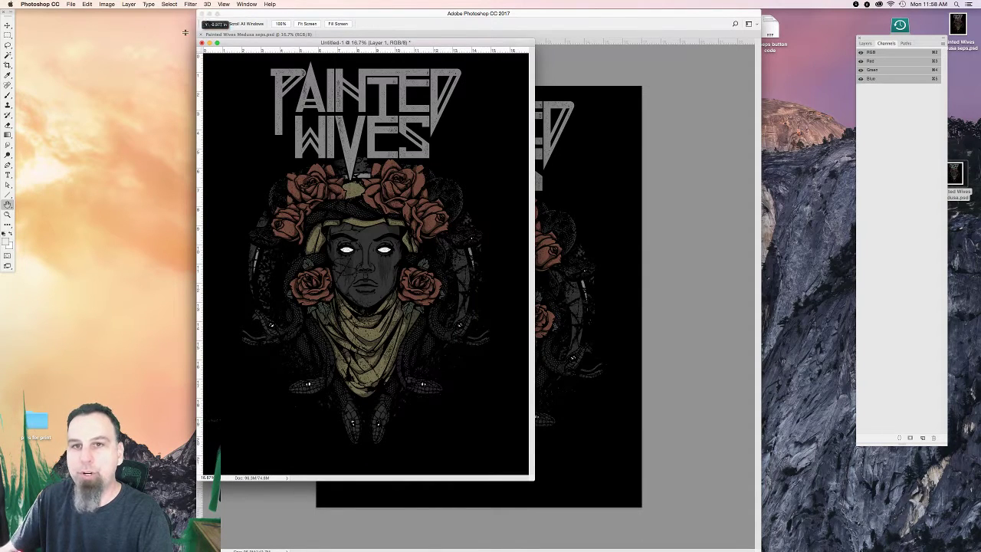
Move the reference copy's window beside the seps document, make it narrower, and return to the seps document.
{"action": "left_click_drag", "start_coordinate": [261, 46], "coordinate": [82, 13]}
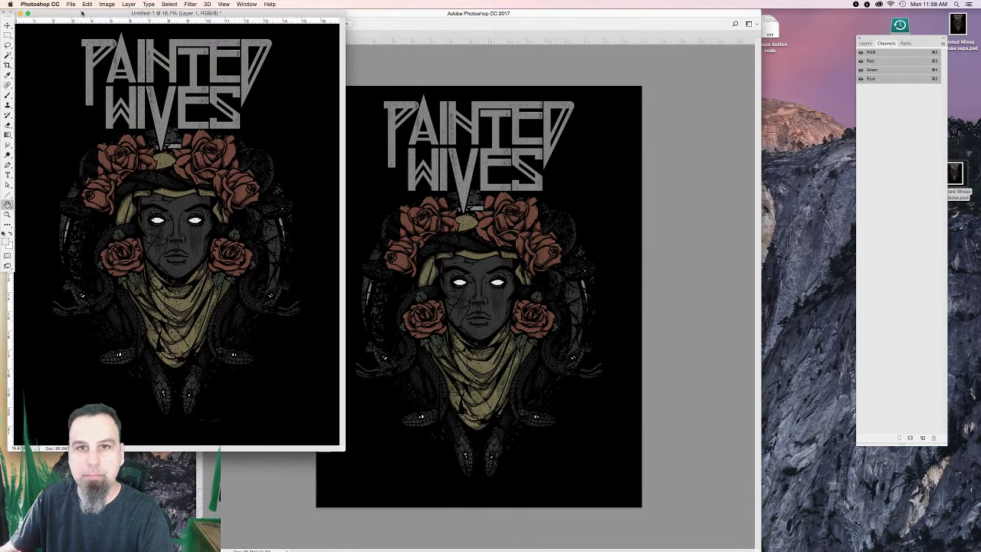
{"action": "left_click", "coordinate": [8, 45]}
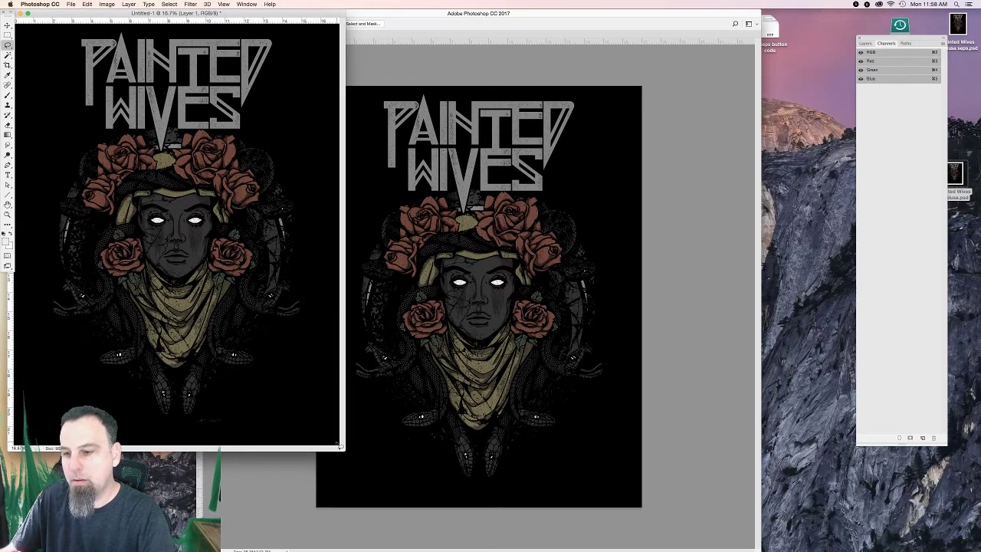
{"action": "left_click_drag", "start_coordinate": [338, 445], "coordinate": [197, 435]}
{"action": "left_click", "coordinate": [526, 197]}
Add a channel named "background" to the seps document as a black spot colour with 100% solidity.
{"action": "key", "text": "super+a"}
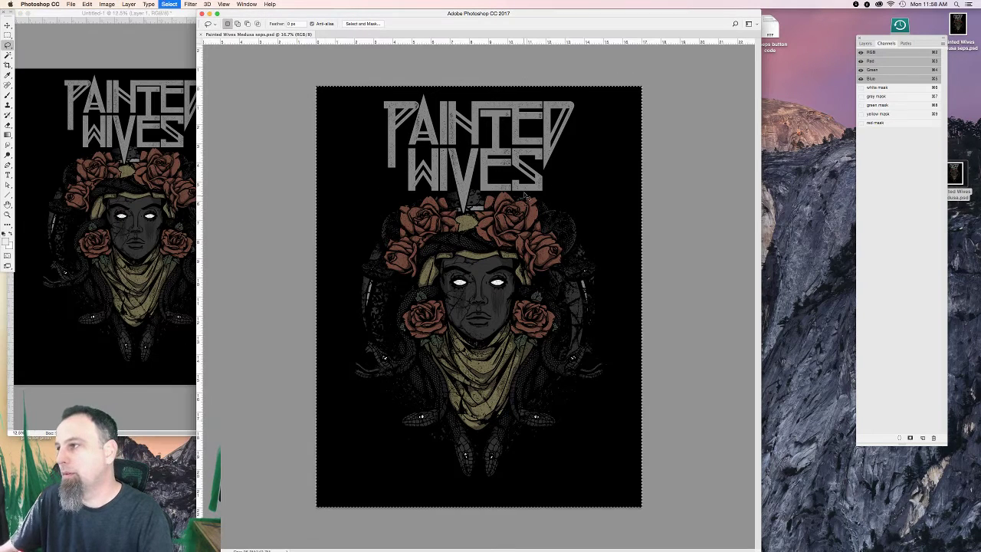
{"action": "left_click", "coordinate": [922, 438]}
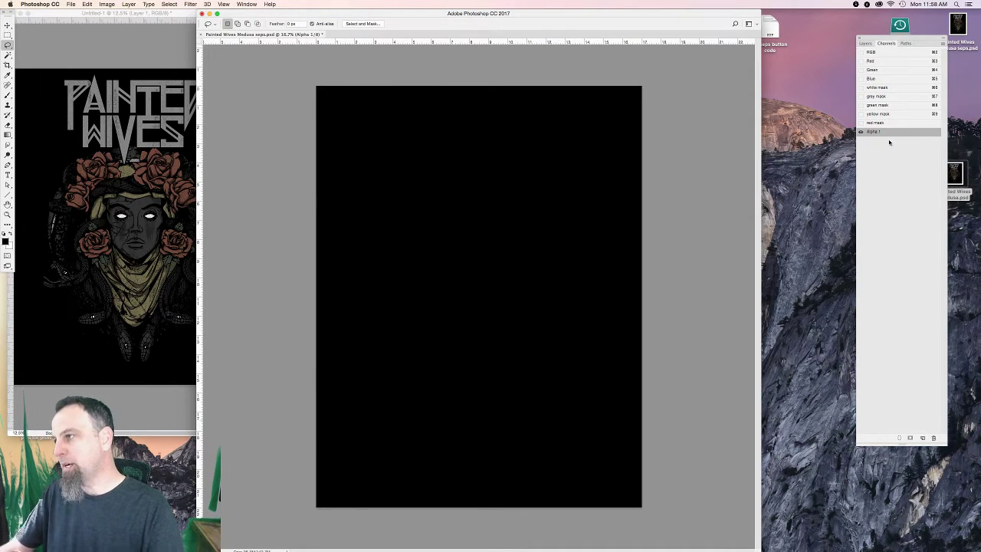
{"action": "double_click", "coordinate": [893, 132]}
{"action": "type", "text": "ackground"}
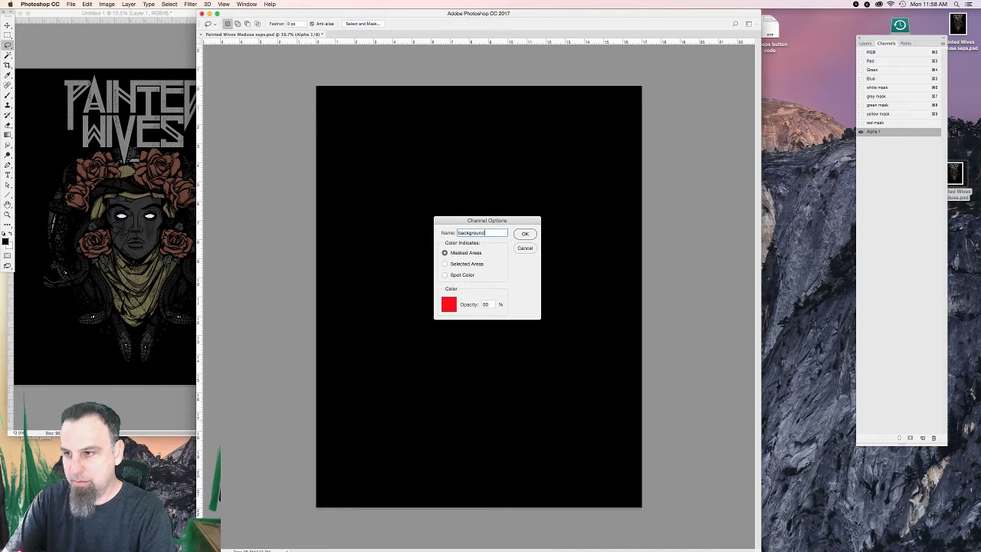
{"action": "left_click", "coordinate": [463, 275]}
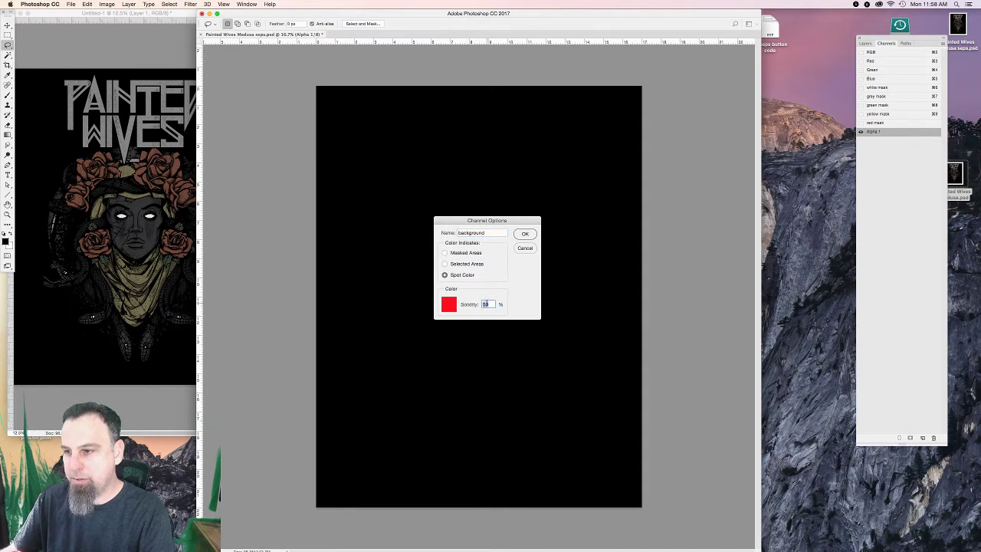
{"action": "left_click", "coordinate": [450, 305]}
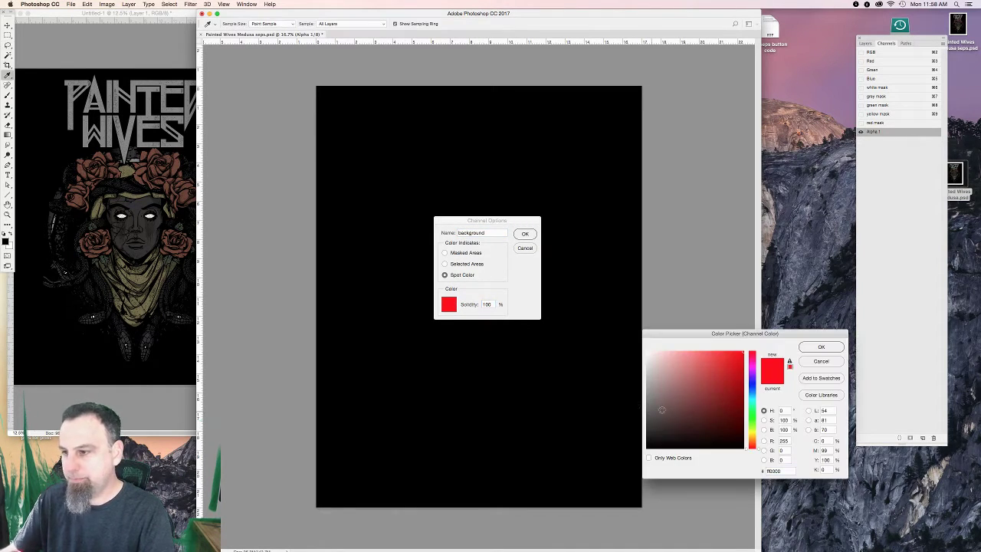
{"action": "left_click_drag", "start_coordinate": [690, 396], "coordinate": [634, 454]}
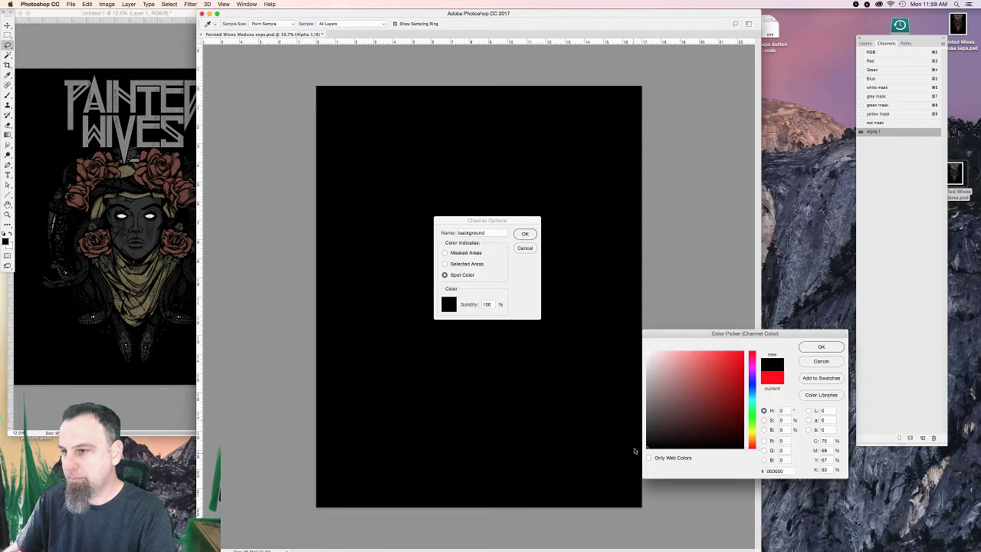
{"action": "key", "text": "Return"}
{"action": "type", "text": "backgrou"}
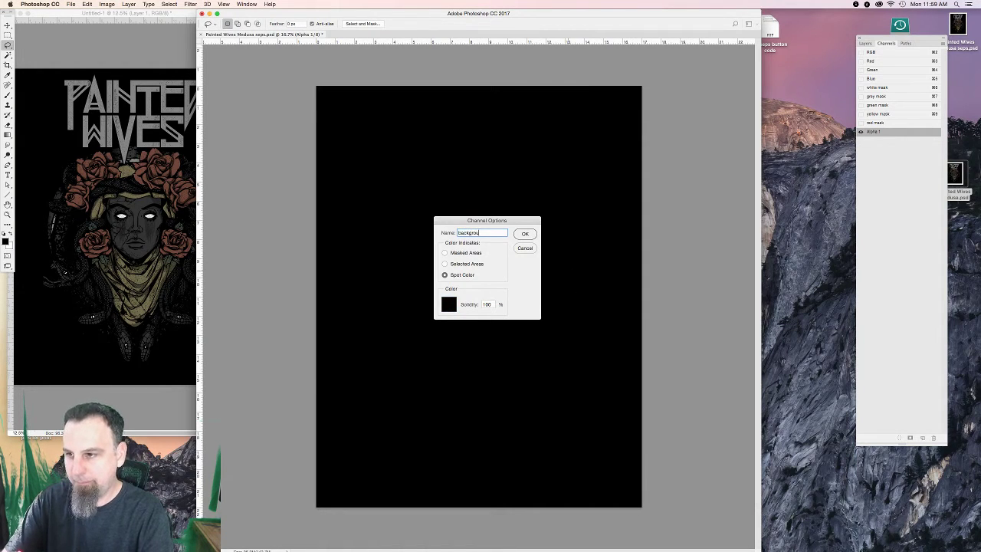
{"action": "type", "text": "nd"}
{"action": "key", "text": "Return"}
Duplicate the background channel as "1. base white" with spot colour ffffff, and select the entire canvas.
{"action": "left_click_drag", "start_coordinate": [879, 143], "coordinate": [921, 438]}
{"action": "double_click", "coordinate": [905, 143]}
{"action": "type", "text": "t"}
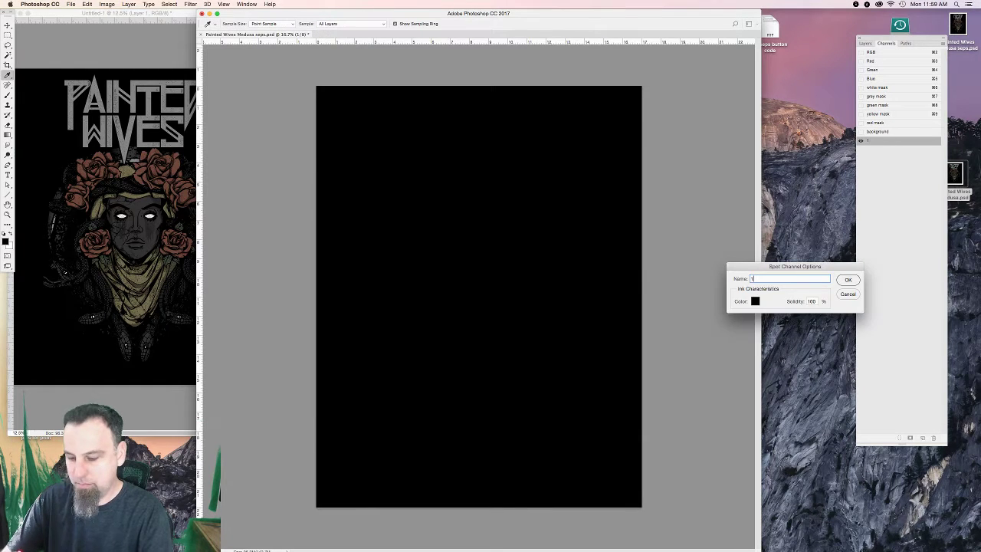
{"action": "type", "text": ". base white"}
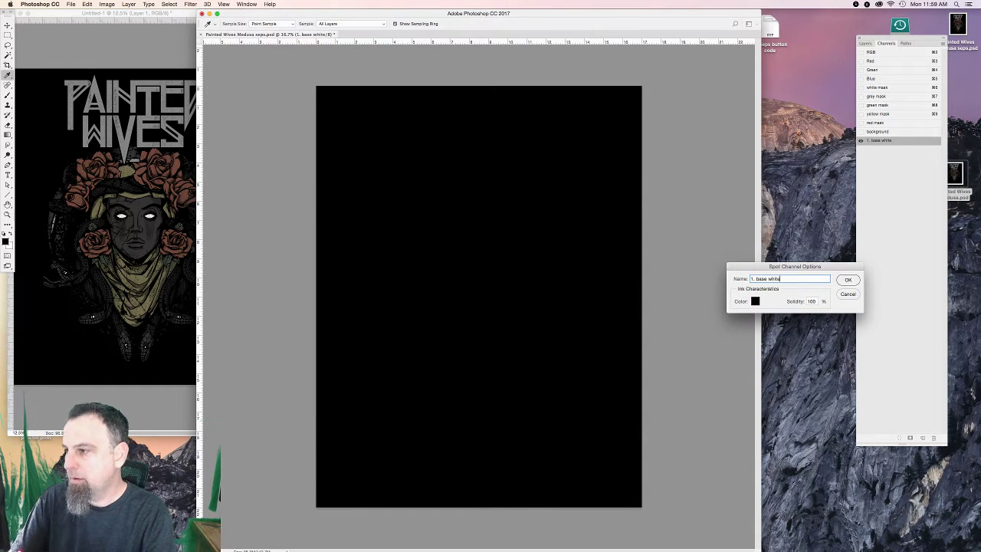
{"action": "left_click", "coordinate": [755, 301]}
{"action": "type", "text": "ffffff"}
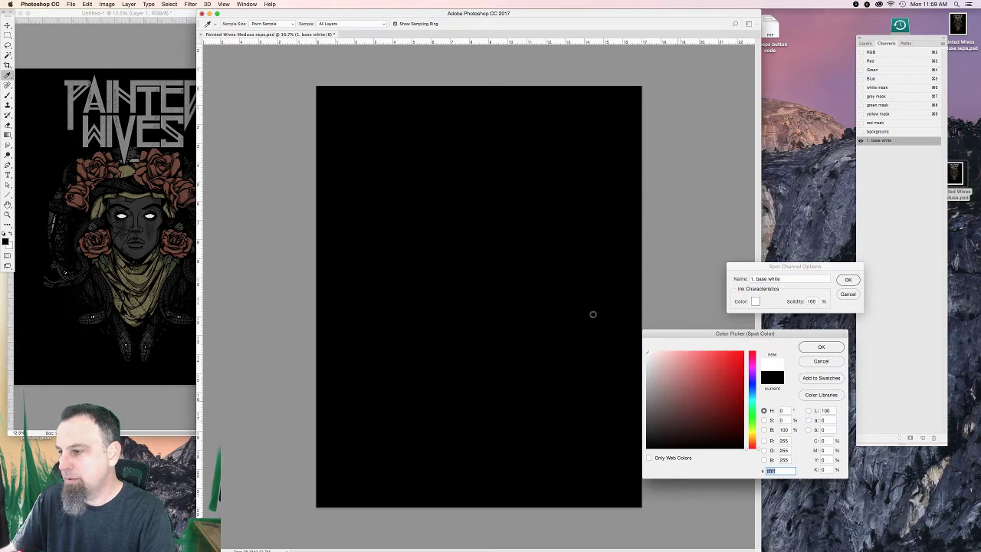
{"action": "key", "text": "Return"}
{"action": "key", "text": "Return"}
{"action": "key", "text": "super+a"}
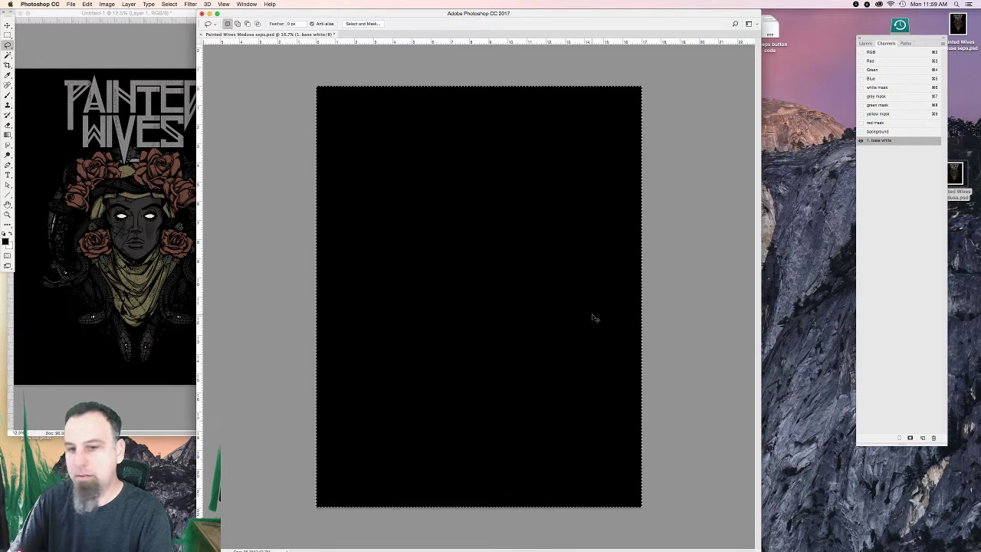
Clear the "1. base white" channel, deselect, and duplicate it as "2. grey" with 50% solidity.
{"action": "key", "text": "Delete"}
{"action": "key", "text": "super+d"}
{"action": "left_click_drag", "start_coordinate": [899, 145], "coordinate": [922, 438]}
{"action": "double_click", "coordinate": [909, 153]}
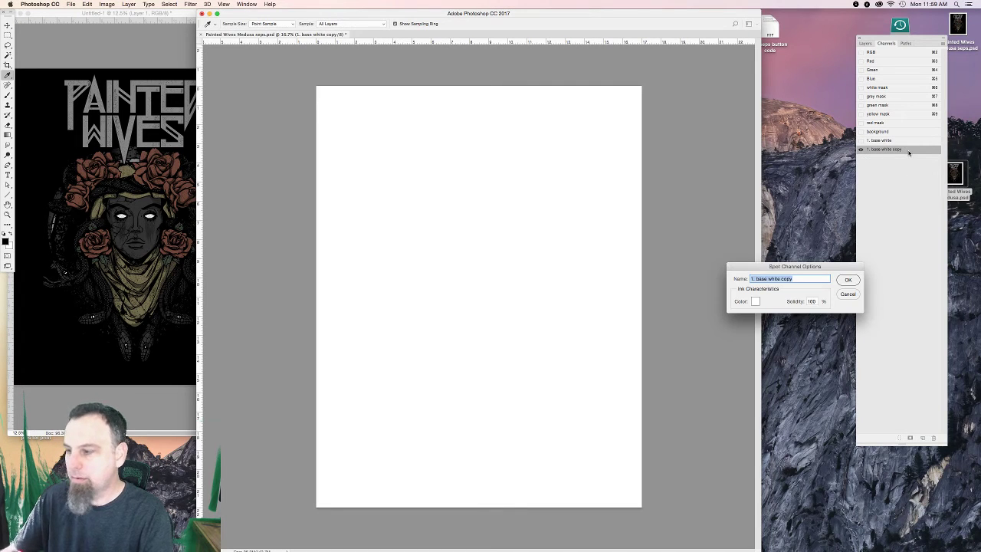
{"action": "type", "text": "2. grey"}
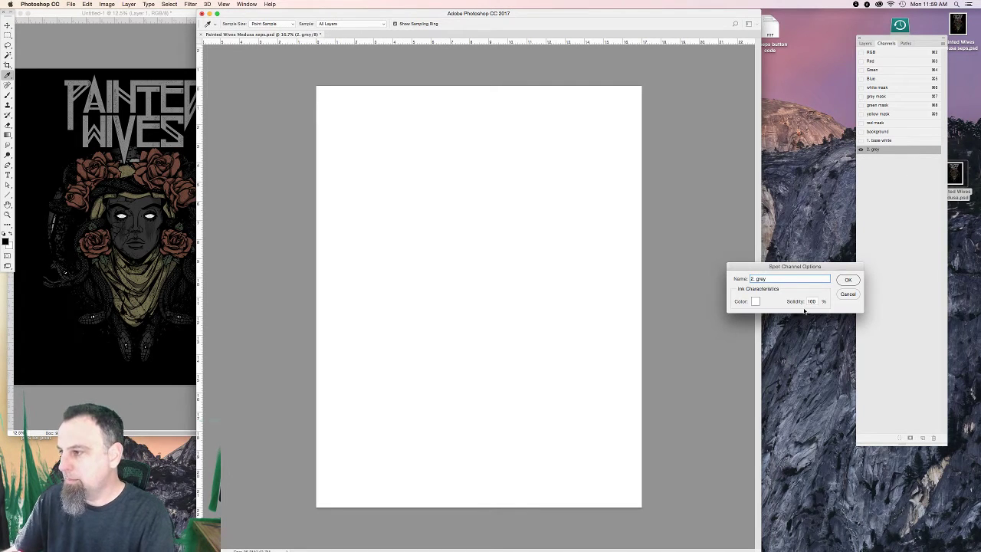
{"action": "key", "text": "Tab"}
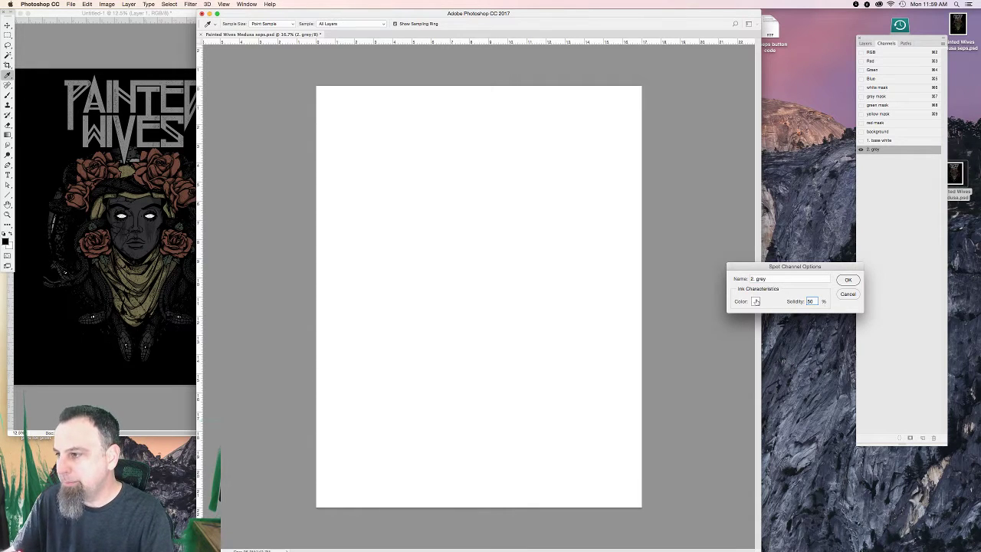
Sample the "2. grey" channel's spot colour from the face in the reference artwork and lighten it to 565151.
{"action": "left_click", "coordinate": [755, 302]}
{"action": "left_click", "coordinate": [142, 198]}
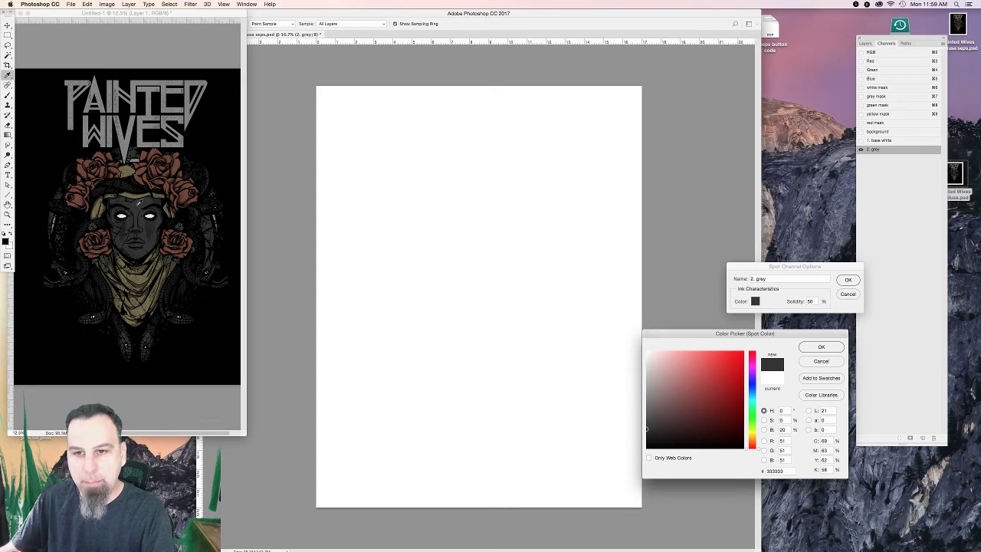
{"action": "left_click", "coordinate": [186, 204]}
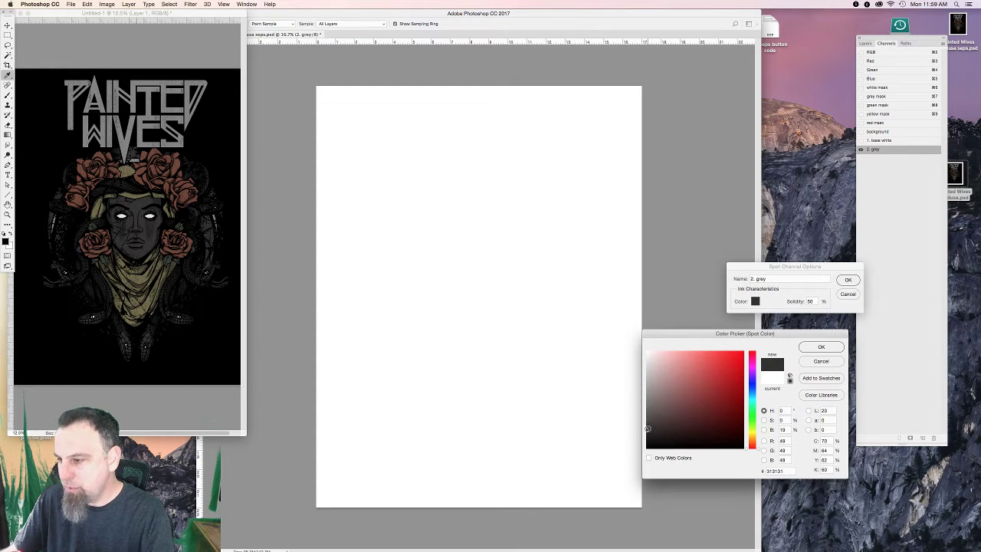
{"action": "left_click_drag", "start_coordinate": [648, 424], "coordinate": [650, 419]}
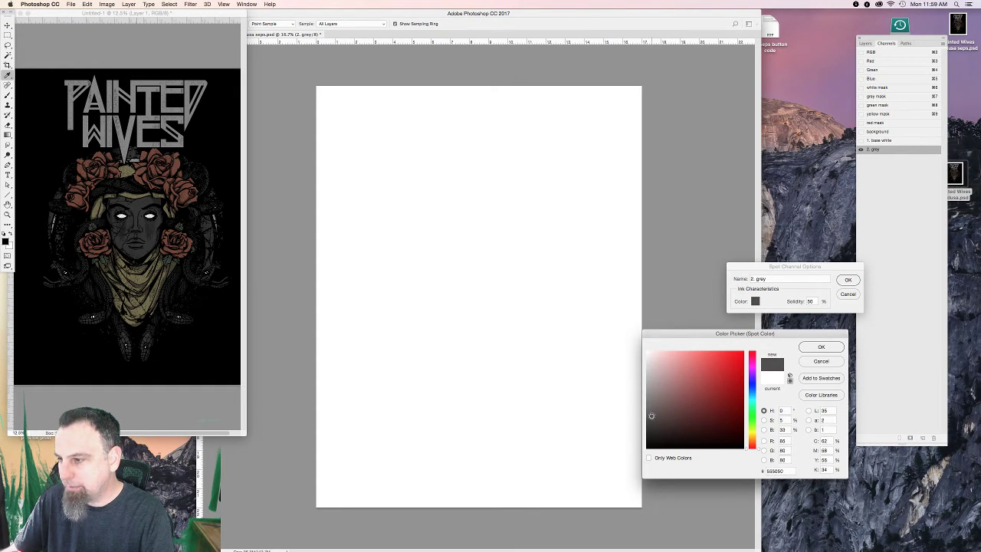
{"action": "key", "text": "Return"}
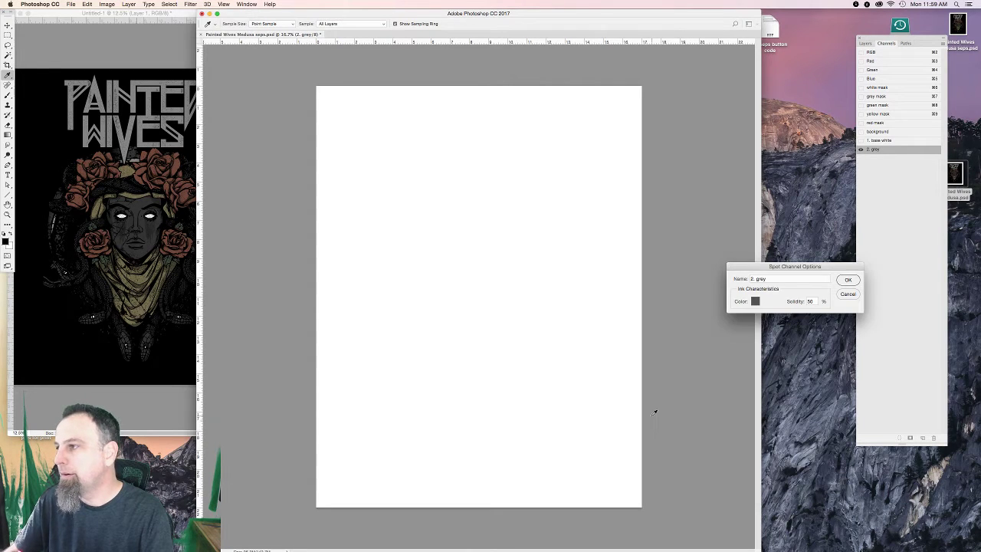
{"action": "key", "text": "Return"}
{"action": "double_click", "coordinate": [885, 150]}
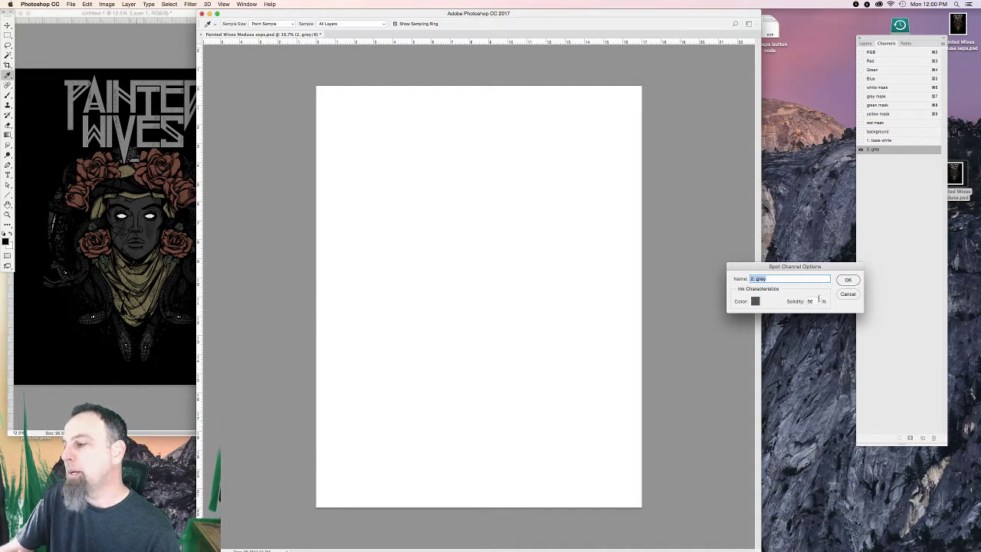
{"action": "left_click", "coordinate": [846, 280]}
Duplicate the "2. grey" channel as "3. green" with 20% solidity.
{"action": "left_click_drag", "start_coordinate": [874, 151], "coordinate": [922, 437]}
{"action": "double_click", "coordinate": [903, 159]}
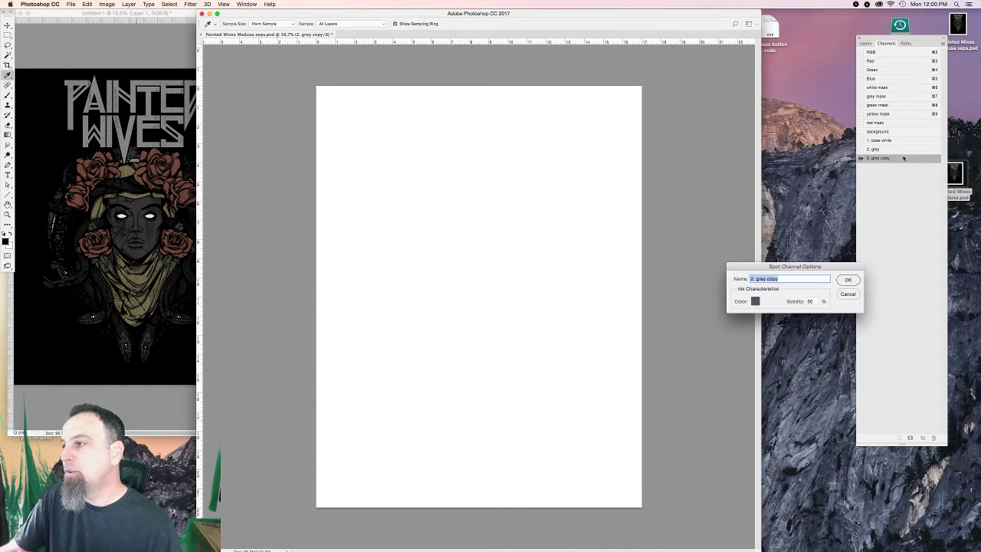
{"action": "type", "text": "3. green"}
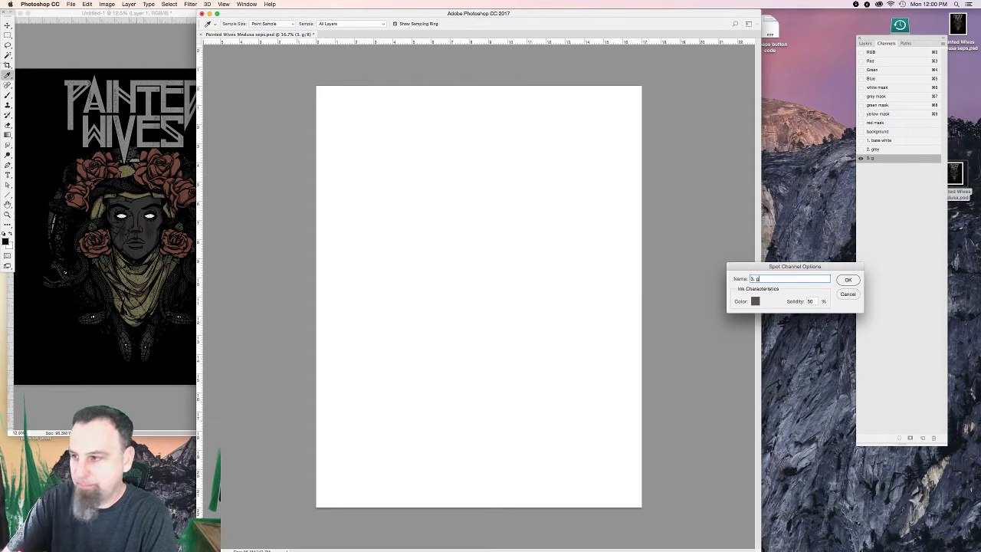
{"action": "double_click", "coordinate": [809, 301]}
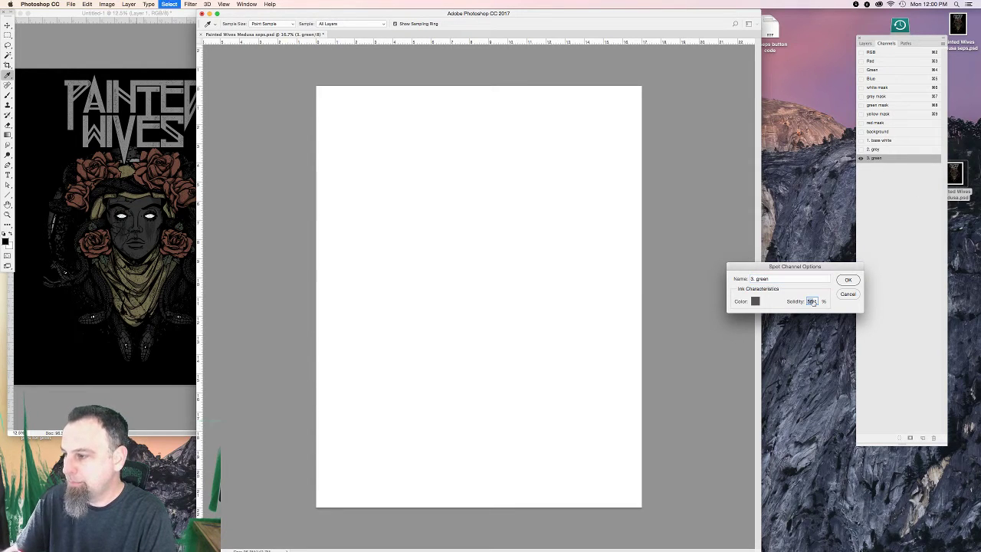
{"action": "type", "text": "20"}
Sample the "3. green" channel's spot colour from the green beneath the reference artwork's lower rose and lighten it to 60775e.
{"action": "left_click", "coordinate": [755, 302]}
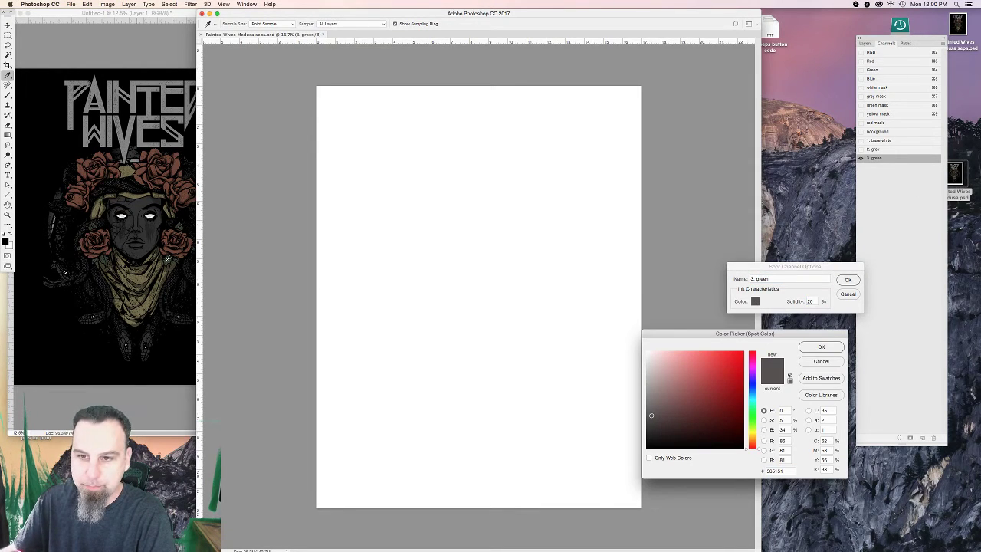
{"action": "left_click", "coordinate": [166, 260]}
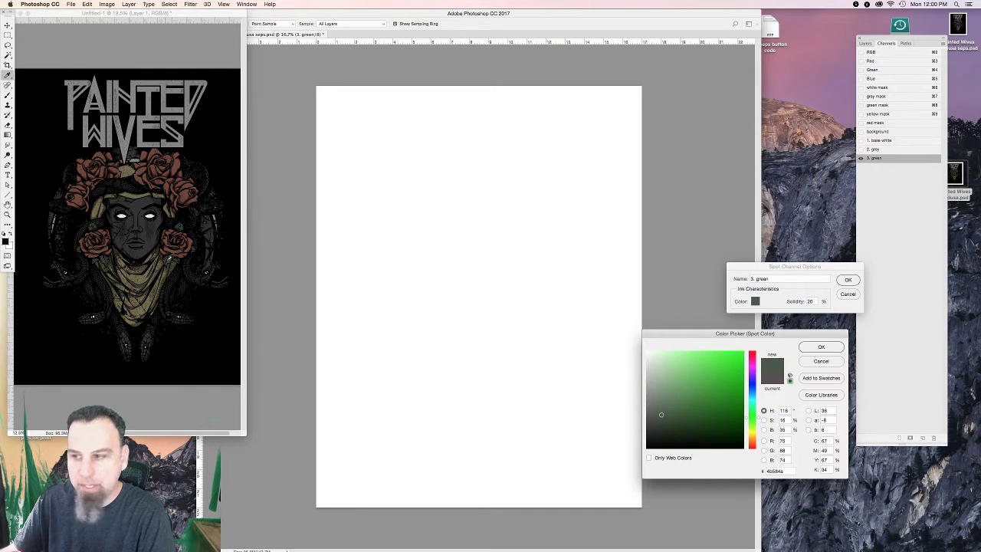
{"action": "left_click", "coordinate": [664, 407]}
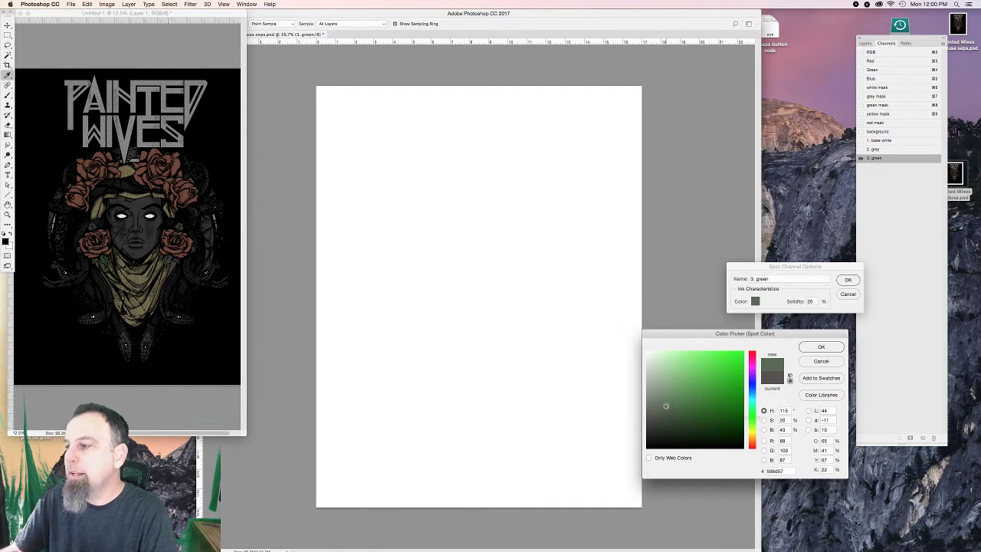
{"action": "left_click_drag", "start_coordinate": [666, 404], "coordinate": [667, 402]}
{"action": "key", "text": "Return"}
{"action": "key", "text": "Return"}
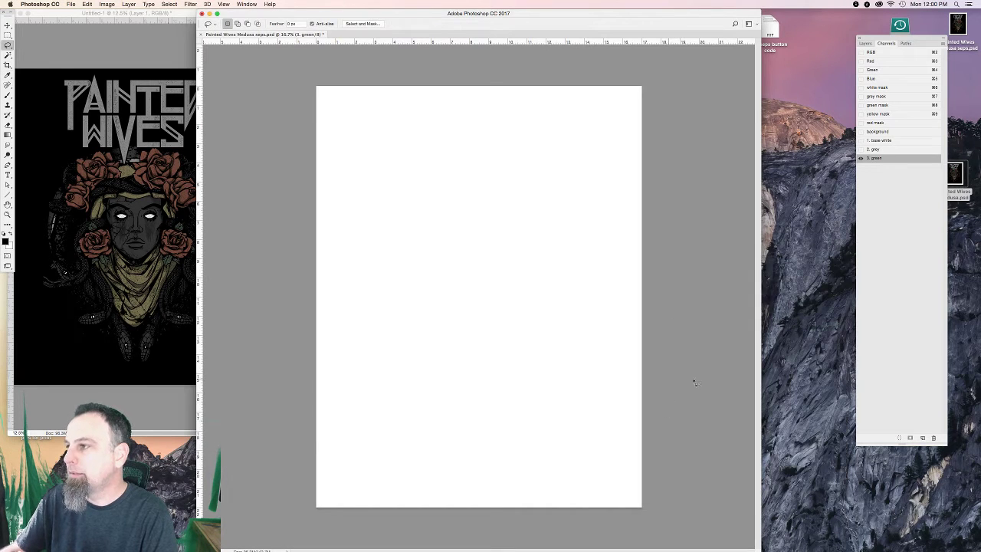
Duplicate the "3. green" channel as "4. red" with spot colour 8c5544 sampled from a rose in the reference artwork.
{"action": "left_click_drag", "start_coordinate": [897, 159], "coordinate": [922, 438]}
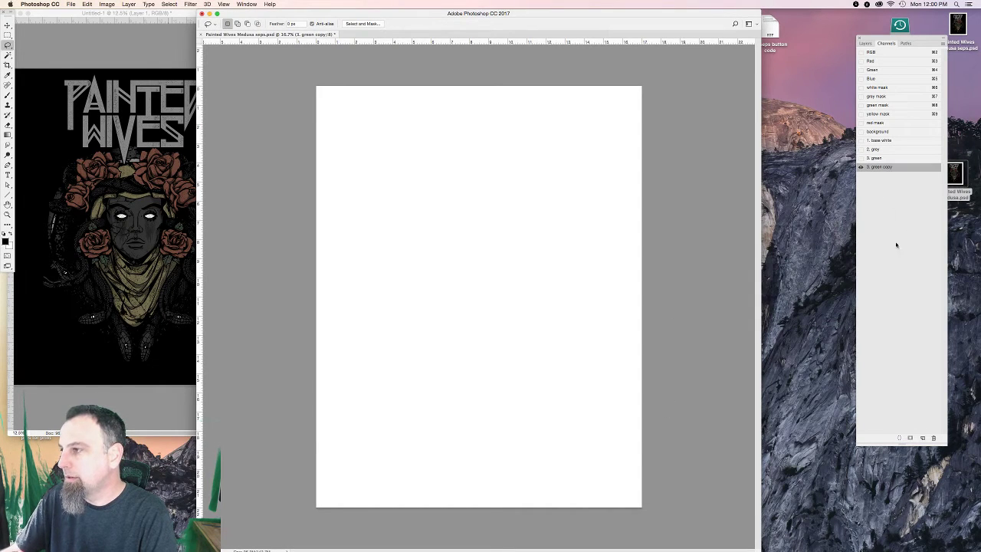
{"action": "double_click", "coordinate": [900, 170]}
{"action": "type", "text": "4. "}
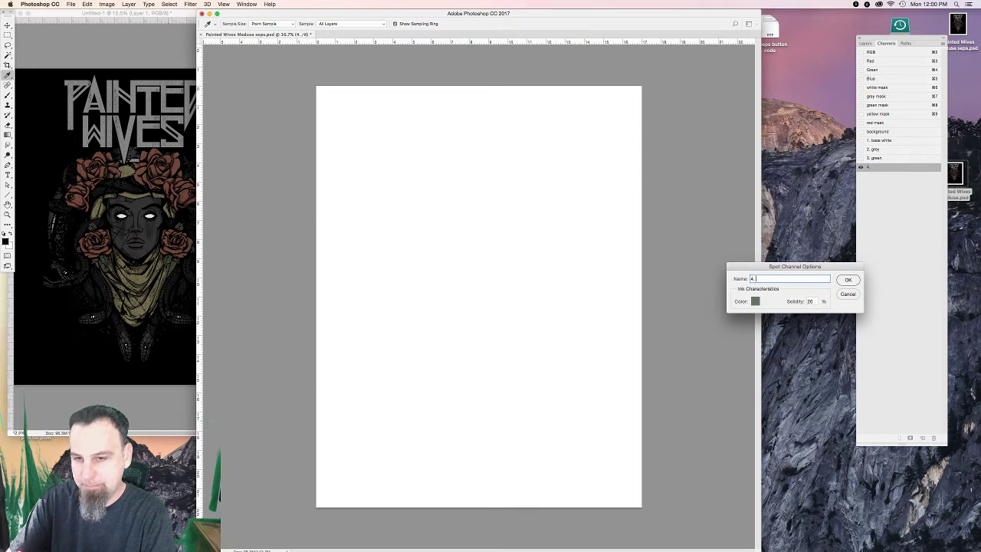
{"action": "type", "text": "red"}
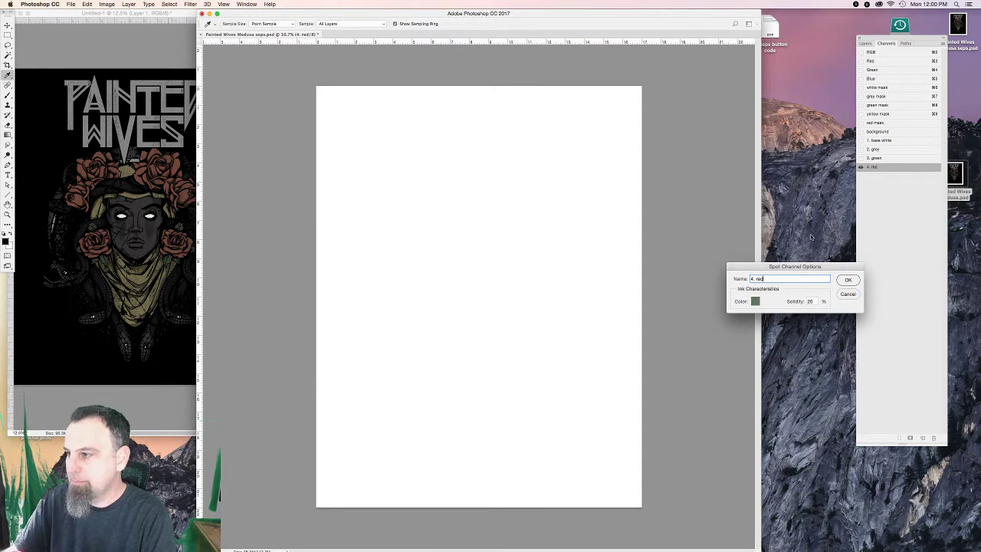
{"action": "left_click", "coordinate": [755, 301]}
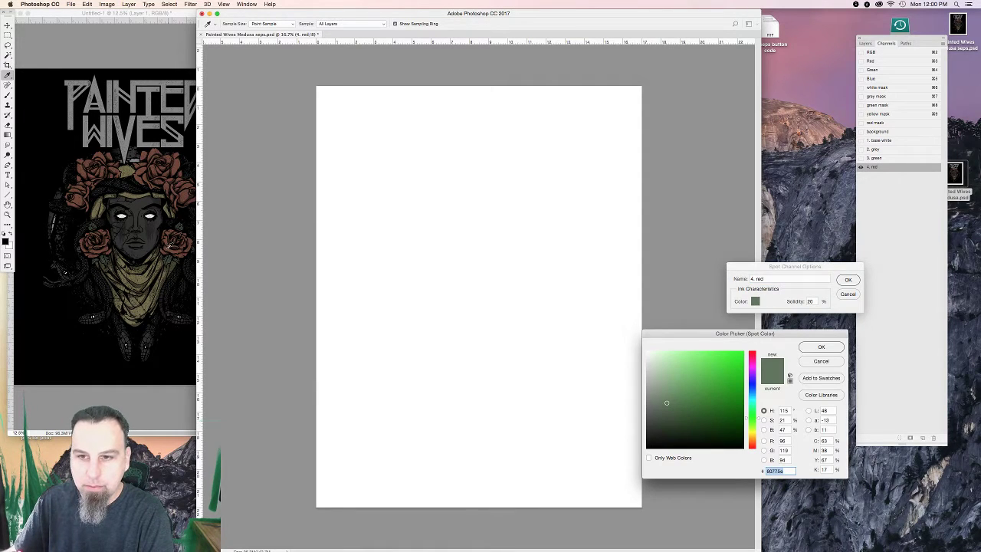
{"action": "left_click", "coordinate": [169, 246]}
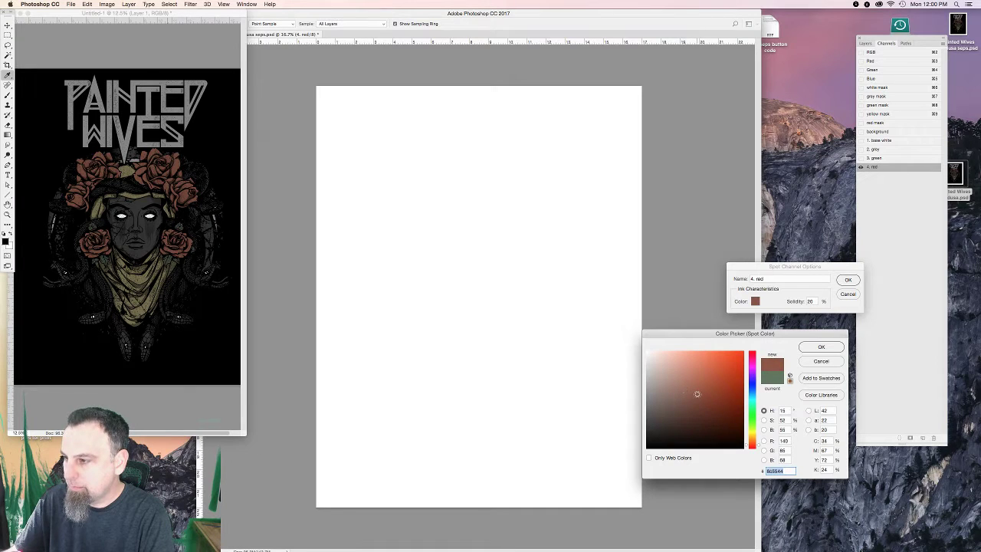
{"action": "key", "text": "Return"}
{"action": "key", "text": "Return"}
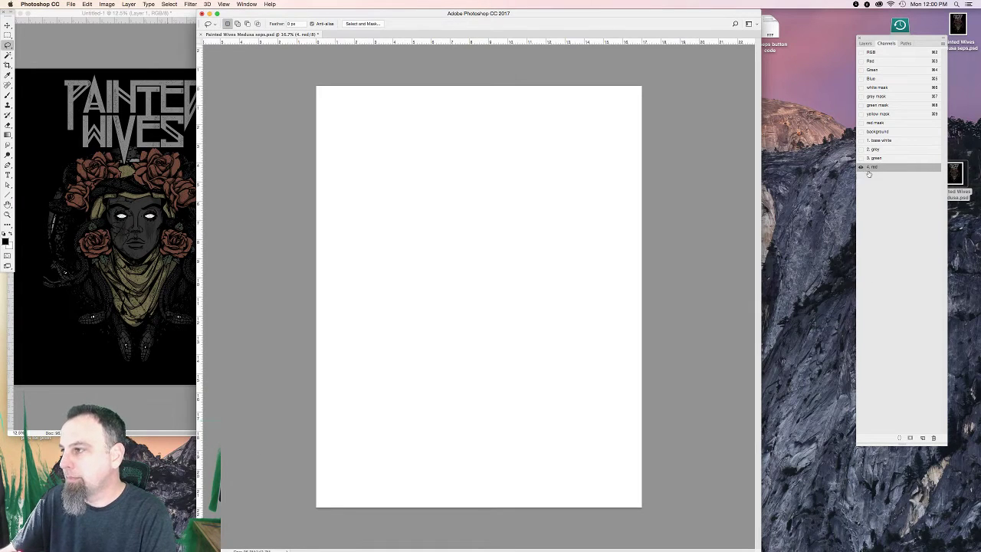
Duplicate the "4. red" channel as "5. yellow" with spot colour 9d9363 sampled from the scarf in the reference artwork.
{"action": "left_click_drag", "start_coordinate": [874, 167], "coordinate": [924, 433]}
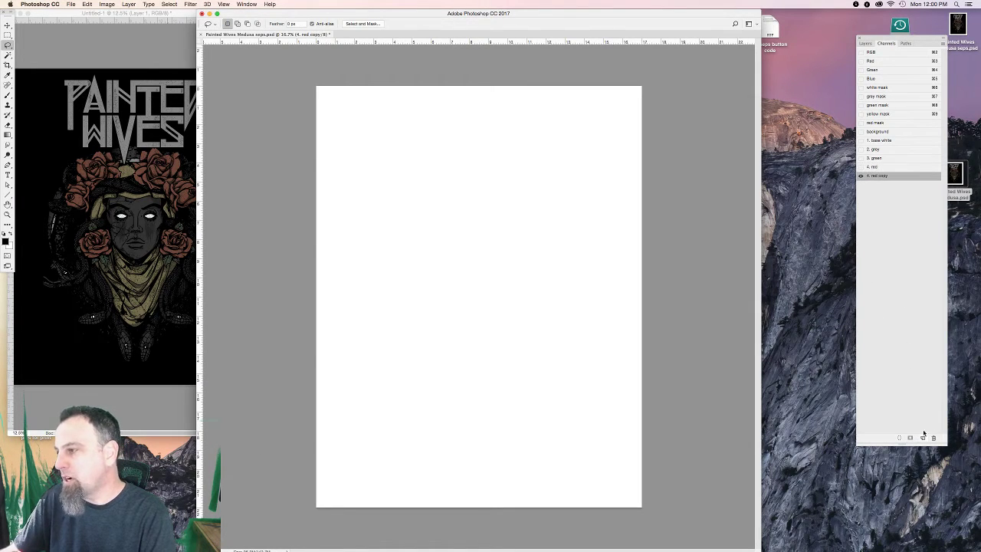
{"action": "double_click", "coordinate": [897, 178]}
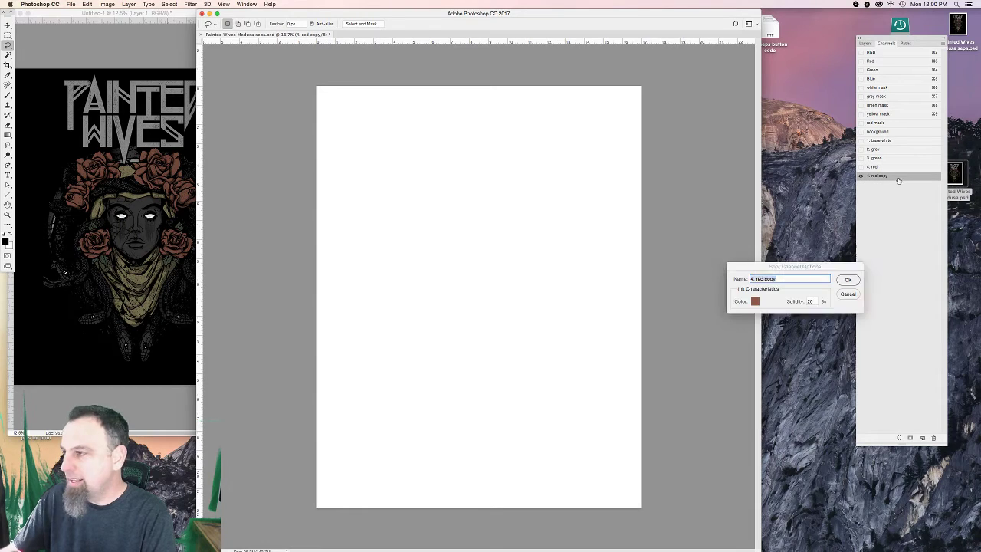
{"action": "left_click", "coordinate": [756, 301]}
{"action": "left_click", "coordinate": [141, 282]}
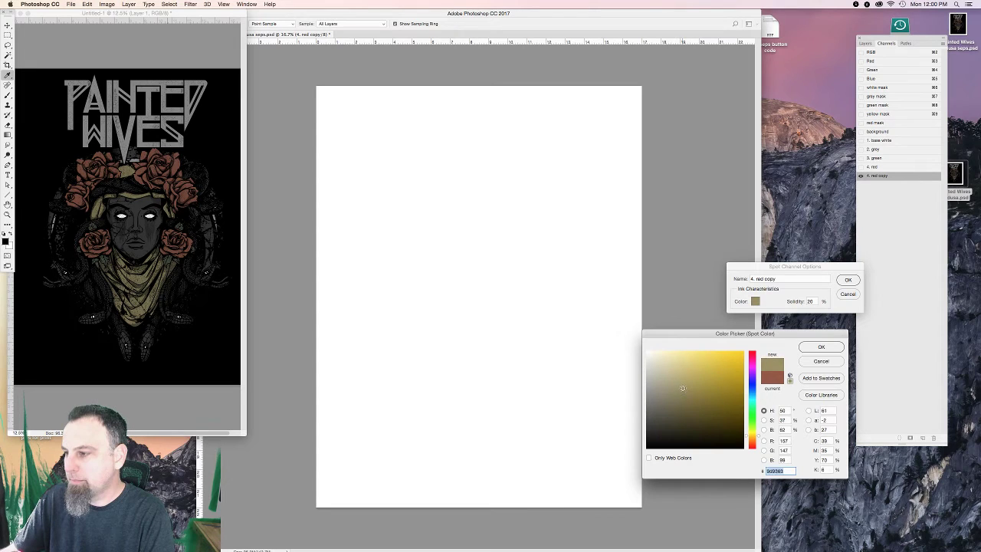
{"action": "left_click", "coordinate": [821, 346]}
{"action": "left_click_drag", "start_coordinate": [758, 279], "coordinate": [776, 279]}
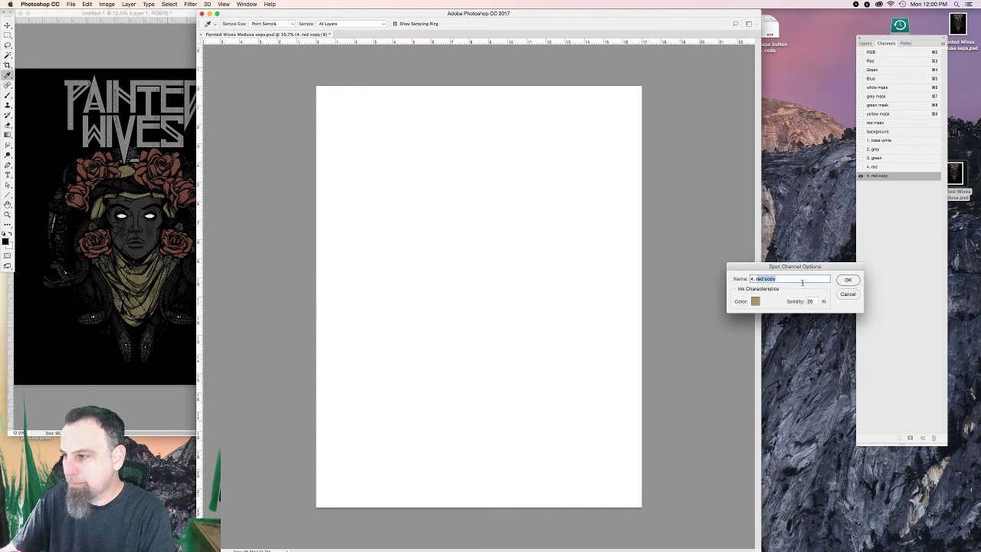
{"action": "type", "text": "yellow"}
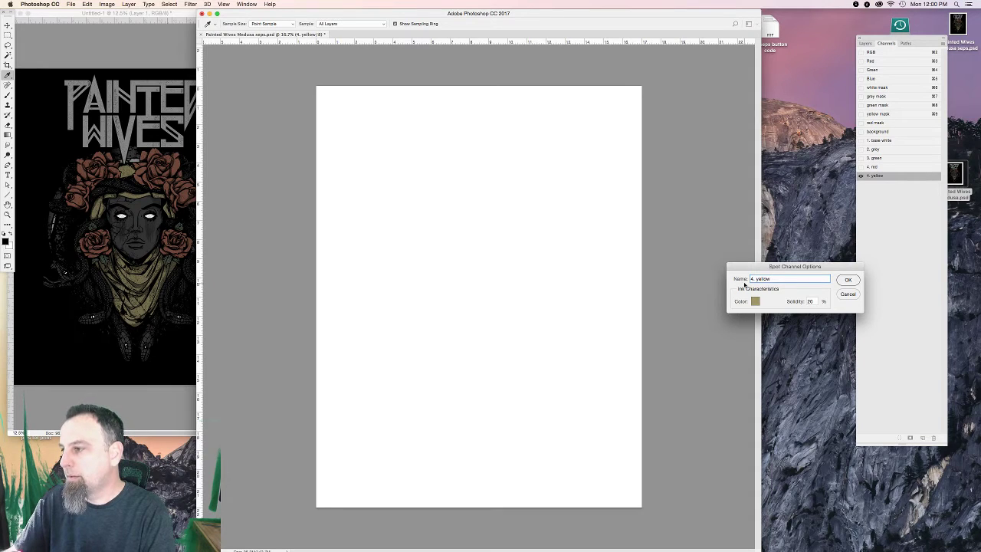
{"action": "left_click_drag", "start_coordinate": [750, 279], "coordinate": [752, 279]}
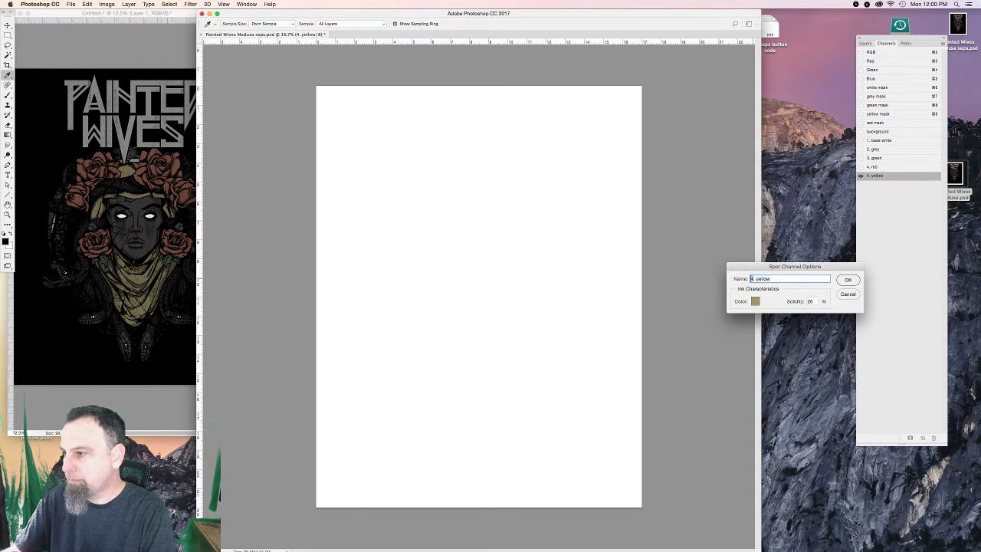
{"action": "type", "text": "5"}
{"action": "key", "text": "Return"}
Duplicate the "5. yellow" channel as "6. top white" with spot colour ffffff.
{"action": "left_click_drag", "start_coordinate": [881, 177], "coordinate": [922, 438]}
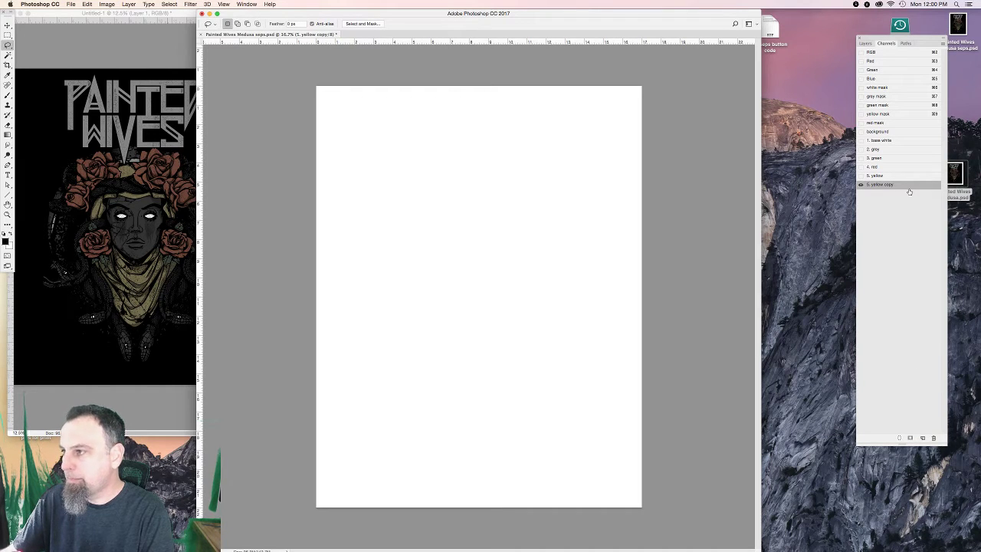
{"action": "double_click", "coordinate": [913, 185]}
{"action": "type", "text": "6"}
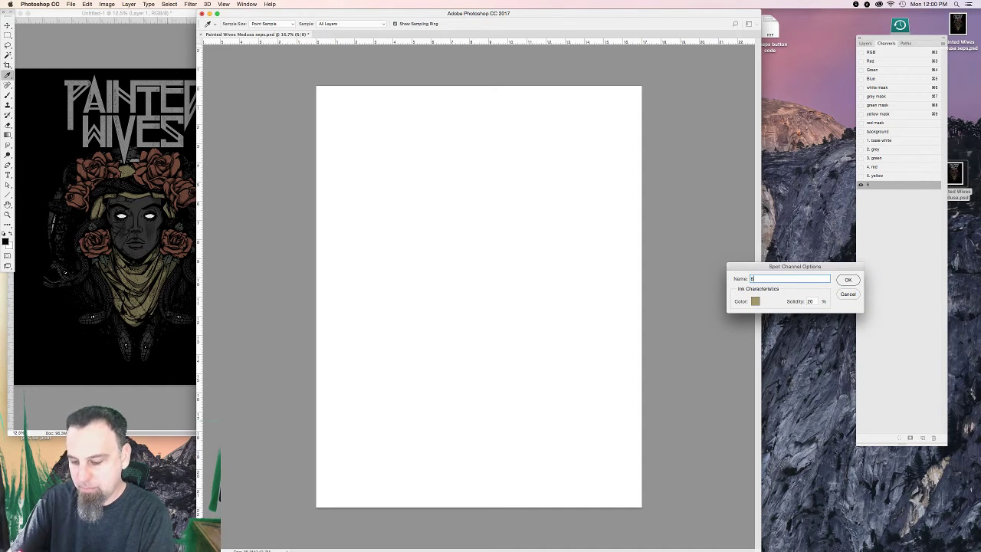
{"action": "type", "text": ". top white"}
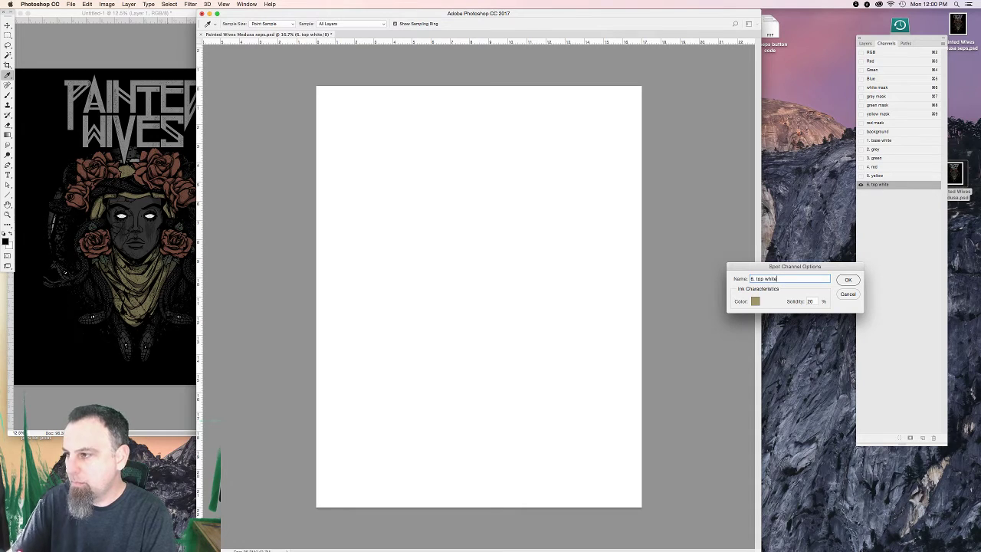
{"action": "left_click", "coordinate": [756, 302]}
{"action": "type", "text": "ffffff"}
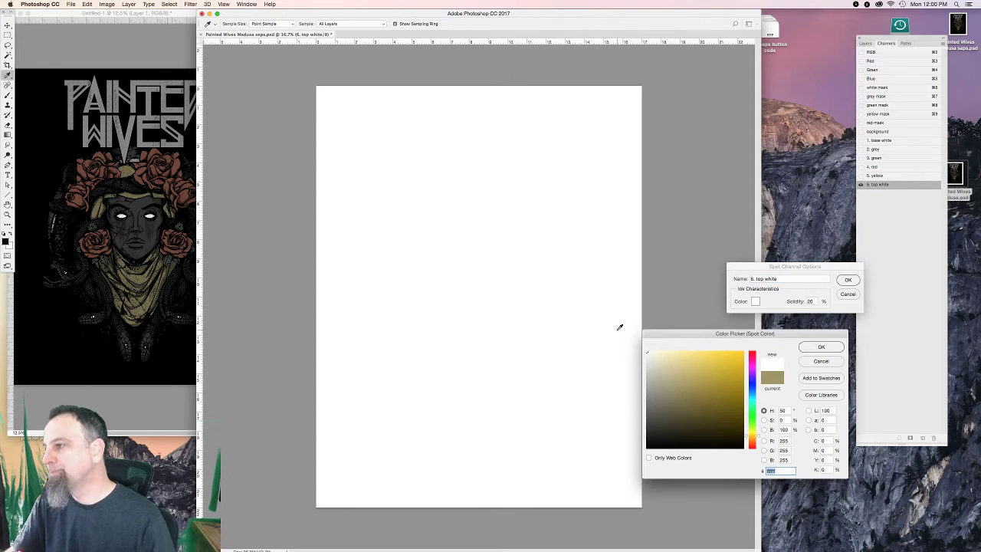
{"action": "key", "text": "Return"}
{"action": "key", "text": "Return"}
Review all spot channels together over the background, the RGB composite, and each single channel from "2. grey" to "6. top white".
{"action": "left_click_drag", "start_coordinate": [862, 132], "coordinate": [866, 192]}
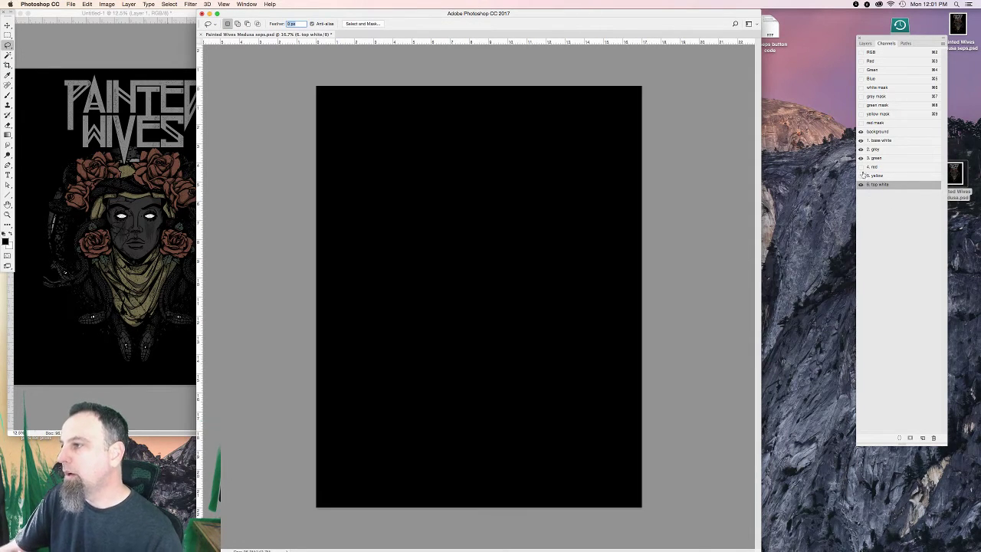
{"action": "left_click", "coordinate": [882, 97]}
{"action": "left_click", "coordinate": [879, 52]}
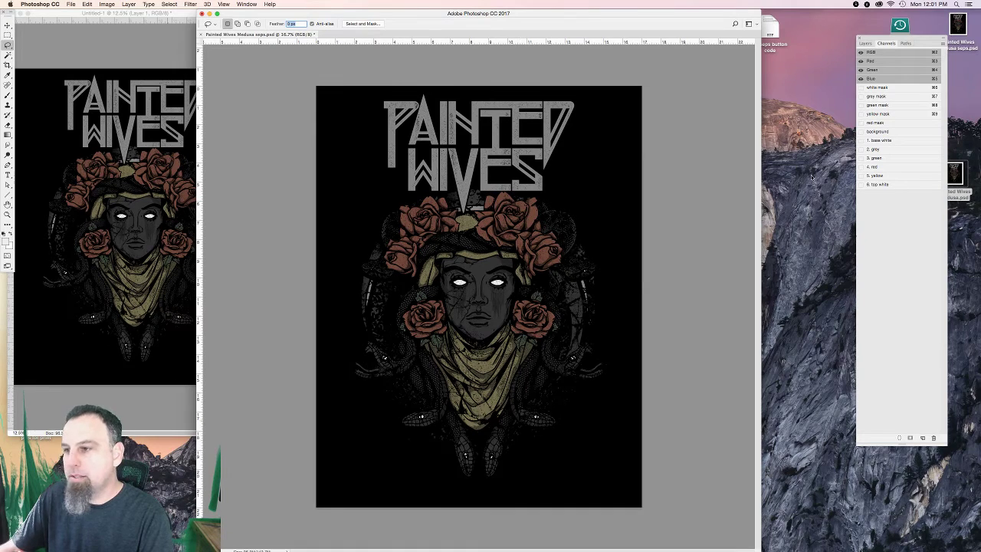
{"action": "left_click", "coordinate": [884, 151]}
{"action": "left_click", "coordinate": [884, 159]}
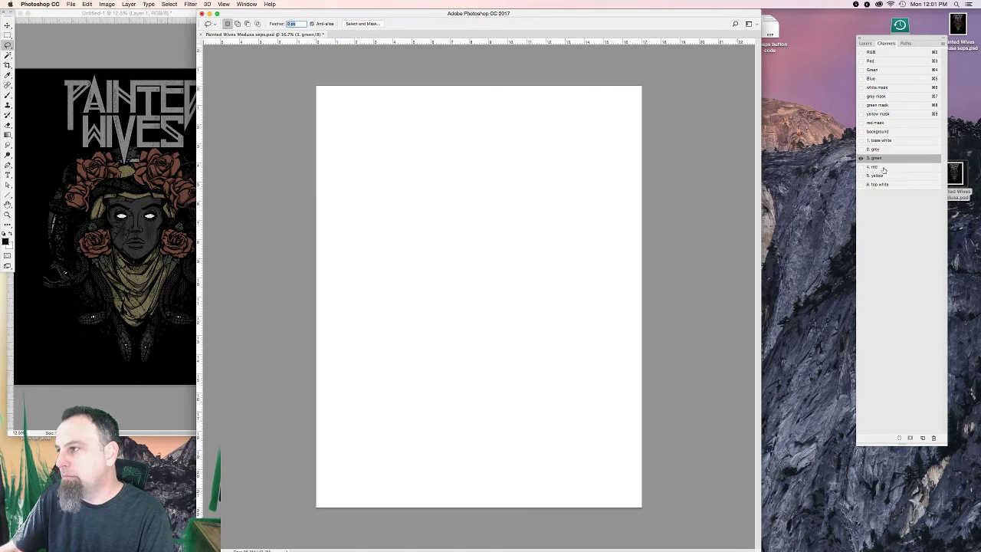
{"action": "left_click", "coordinate": [883, 168]}
{"action": "left_click", "coordinate": [883, 176]}
{"action": "left_click", "coordinate": [882, 185]}
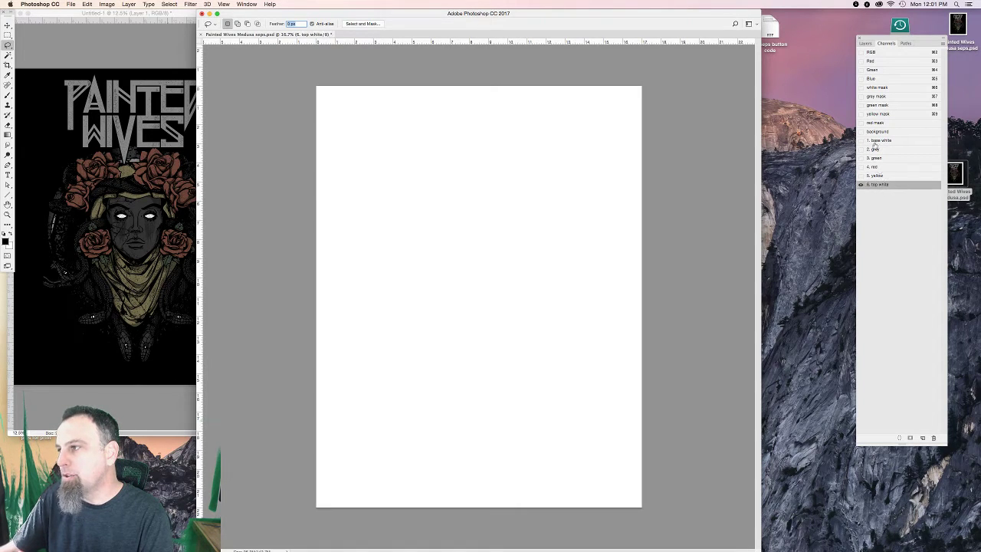
Load the white mask as a selection, fill the "6. top white" channel through it with black, and deselect.
{"action": "left_click", "coordinate": [874, 88], "text": "super"}
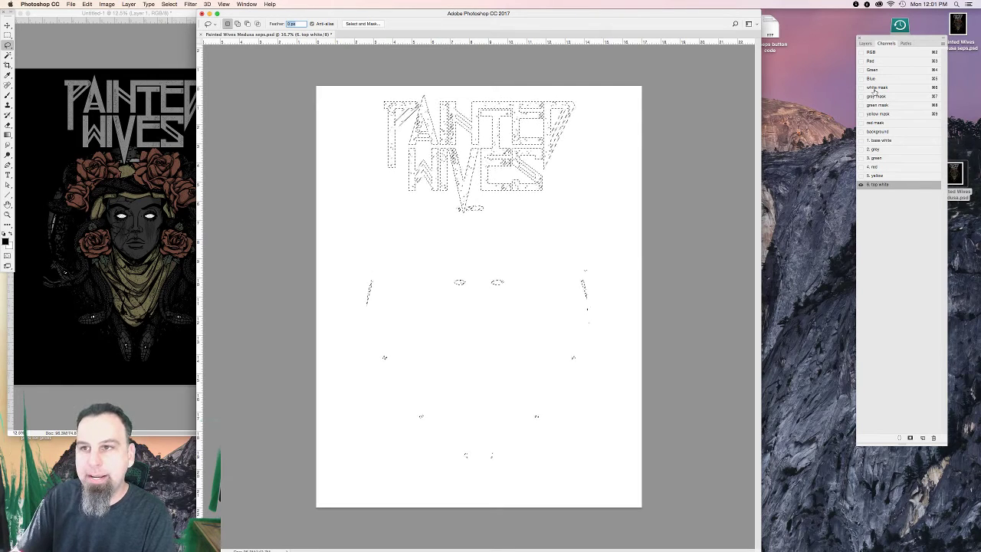
{"action": "left_click", "coordinate": [87, 4]}
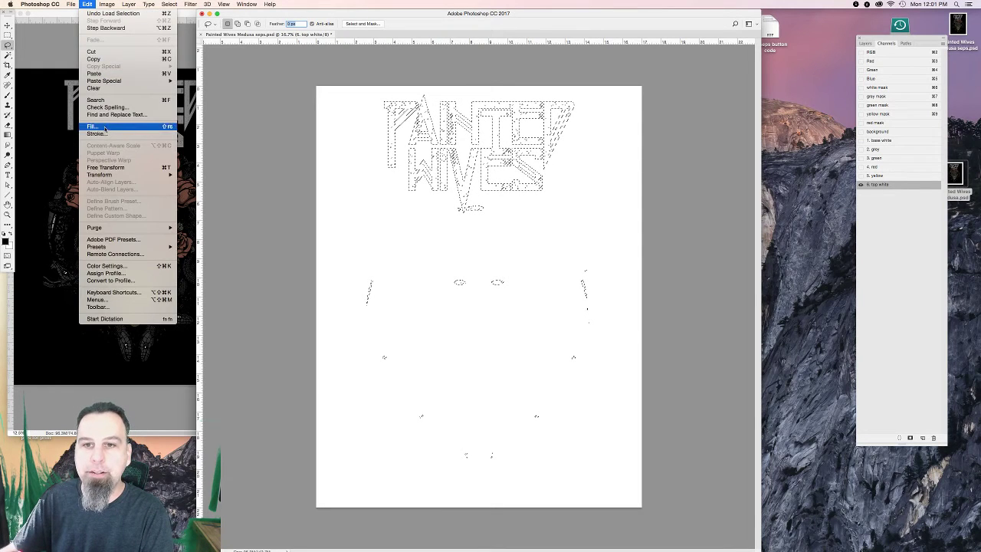
{"action": "left_click", "coordinate": [402, 165]}
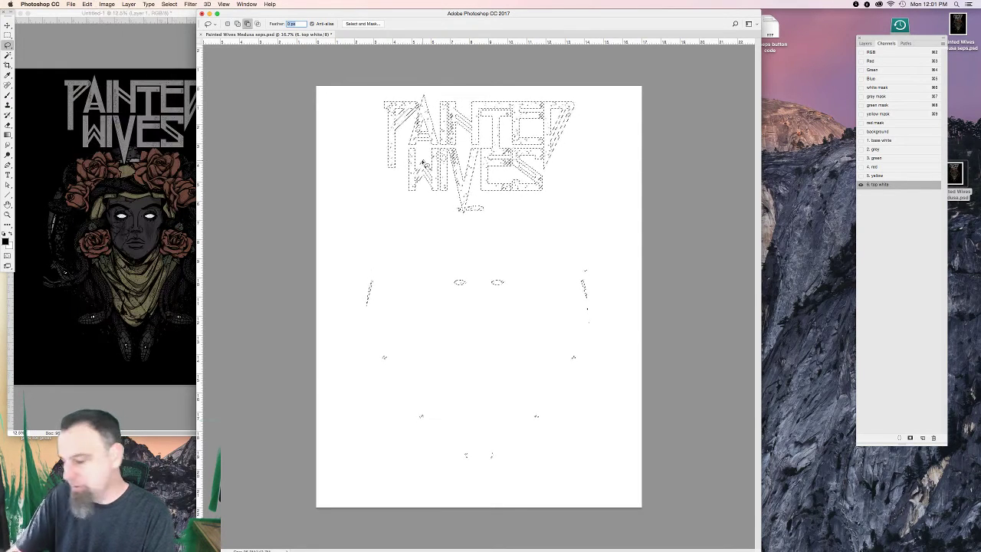
{"action": "key", "text": "alt+BackSpace"}
{"action": "key", "text": "Return"}
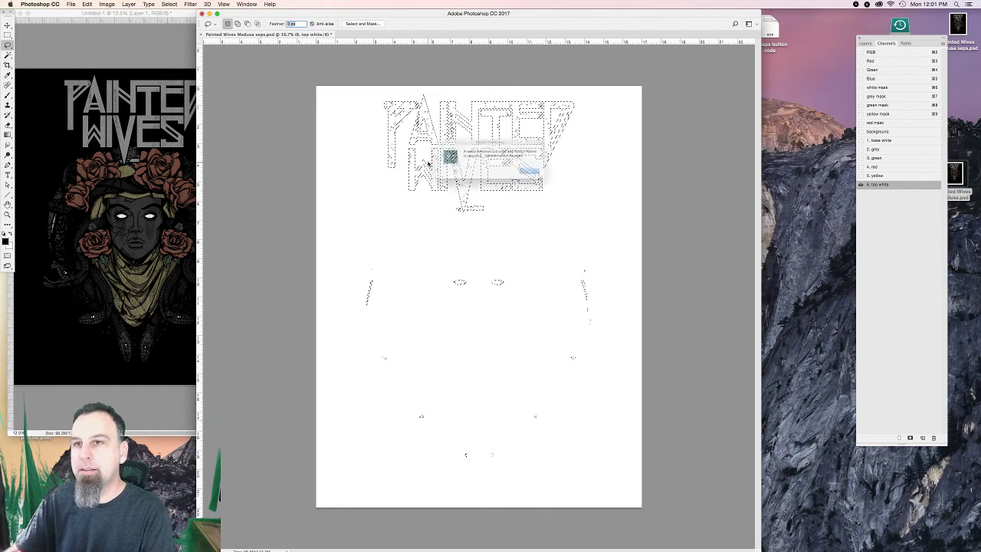
{"action": "key", "text": "Return"}
{"action": "key", "text": "alt+BackSpace"}
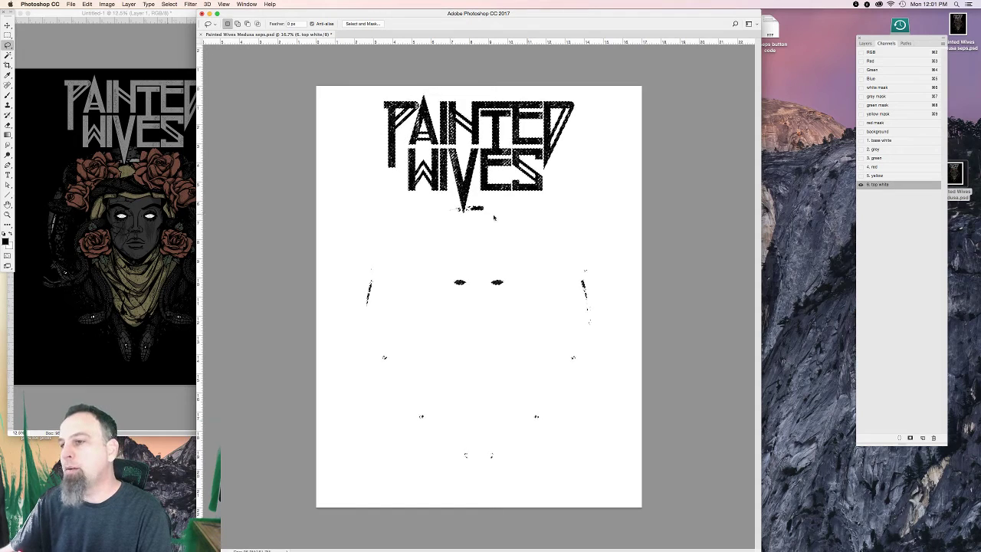
{"action": "key", "text": "super+d"}
Fill the "5. yellow" channel with black through a selection loaded from the yellow mask.
{"action": "left_click", "coordinate": [874, 176]}
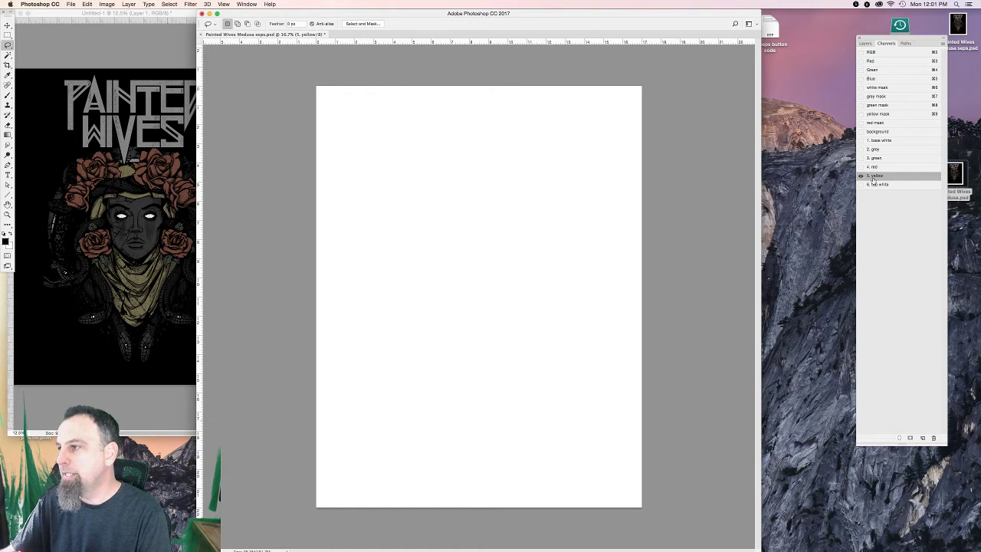
{"action": "left_click", "coordinate": [877, 115], "text": "super"}
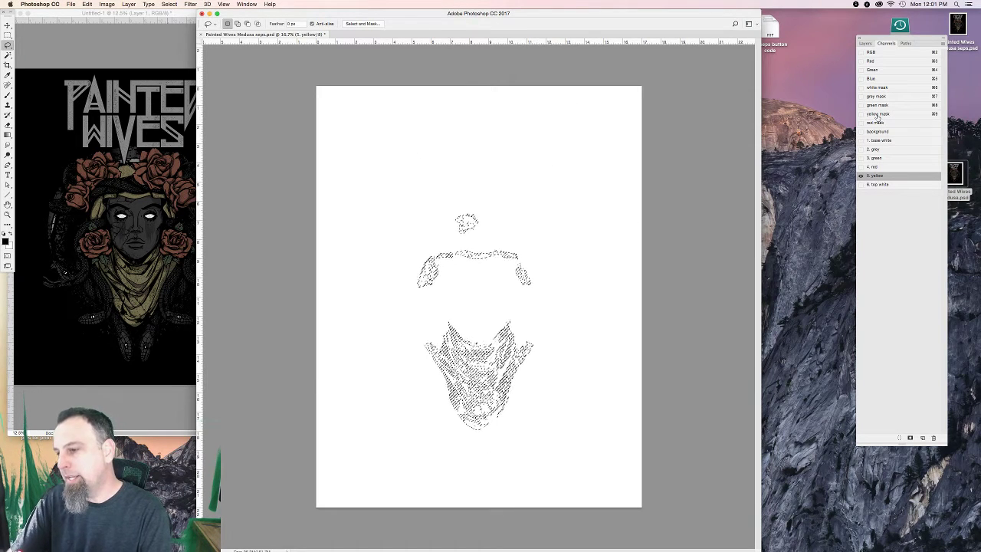
{"action": "key", "text": "alt+Delete"}
Fill the "4. red" channel with black through a selection loaded from the red mask, and deselect.
{"action": "left_click", "coordinate": [872, 166]}
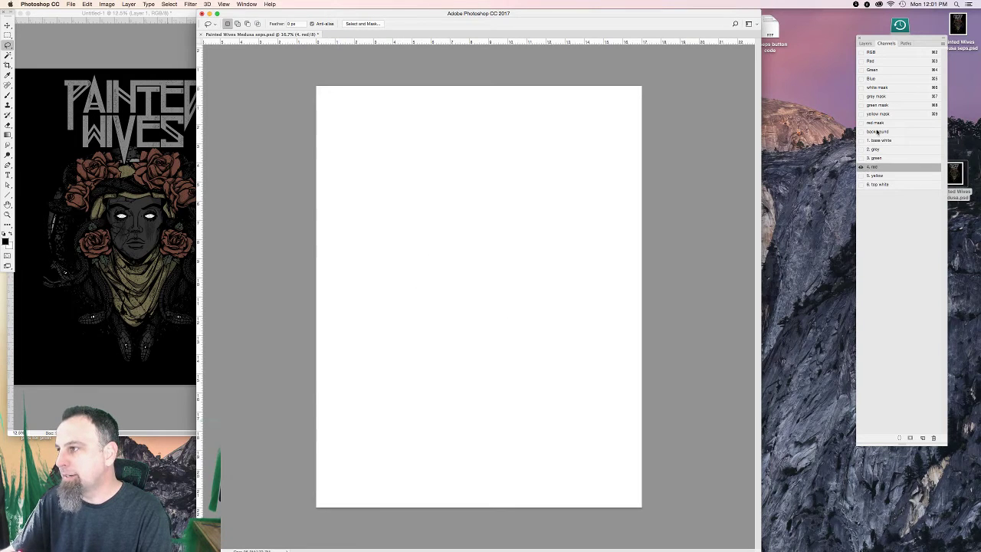
{"action": "left_click", "coordinate": [875, 123], "text": "super"}
{"action": "key", "text": "alt+Delete"}
{"action": "key", "text": "super+d"}
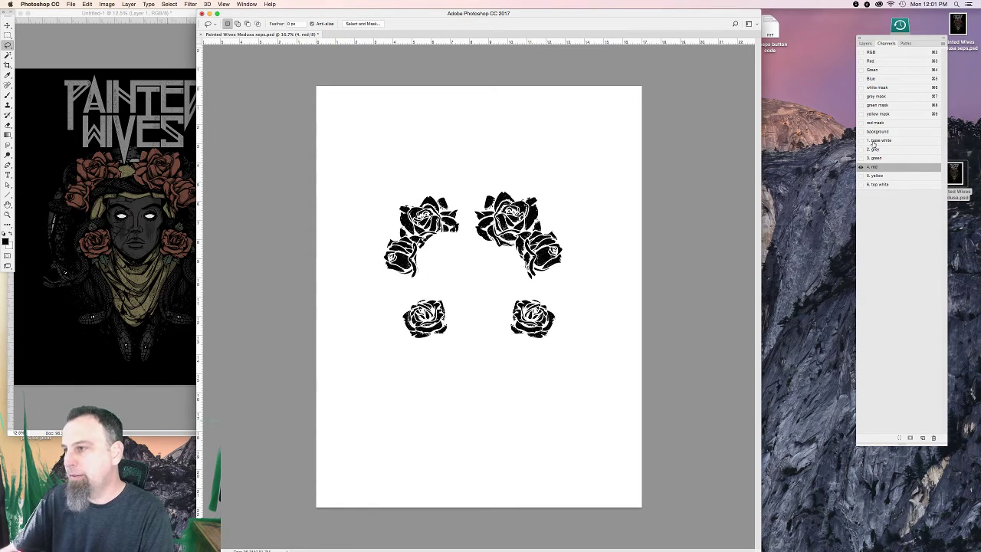
Fill the "3. green" channel with black through a selection loaded from the green mask, and deselect.
{"action": "left_click", "coordinate": [873, 157]}
{"action": "left_click", "coordinate": [876, 105], "text": "super"}
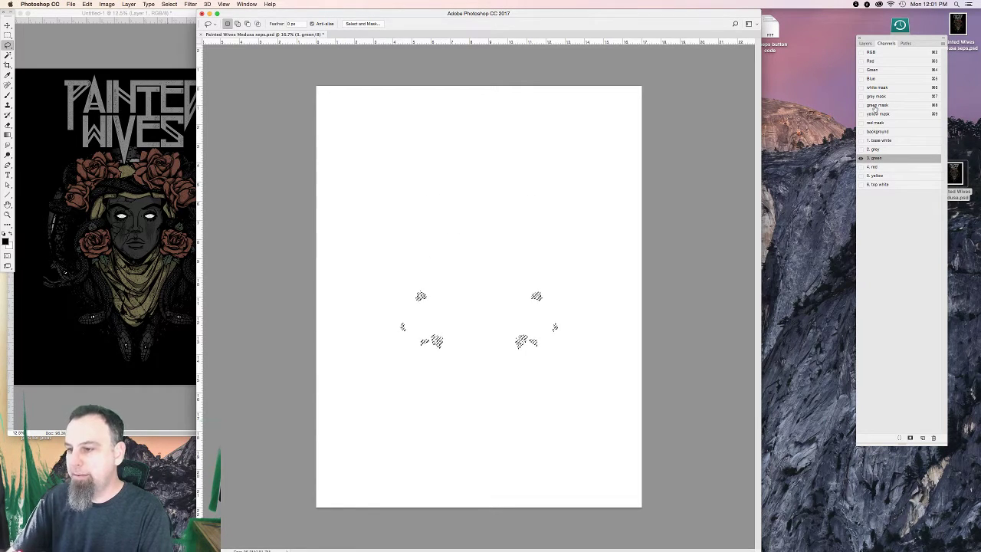
{"action": "key", "text": "alt+Delete"}
{"action": "key", "text": "super+d"}
Fill the "2. grey" channel with black through the grey mask selection and check all spot channels together over the background.
{"action": "left_click", "coordinate": [873, 148]}
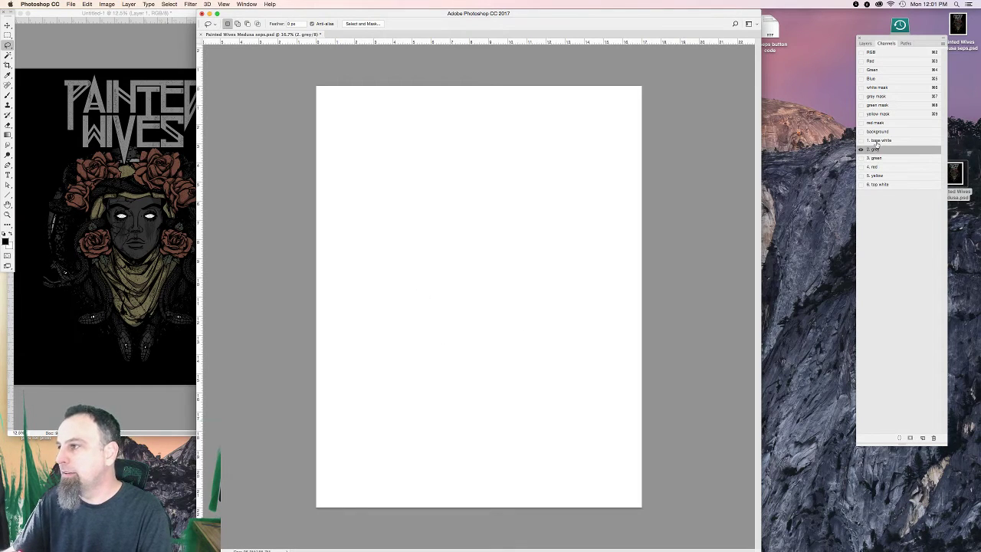
{"action": "left_click", "coordinate": [876, 96], "text": "super"}
{"action": "key", "text": "alt+Delete"}
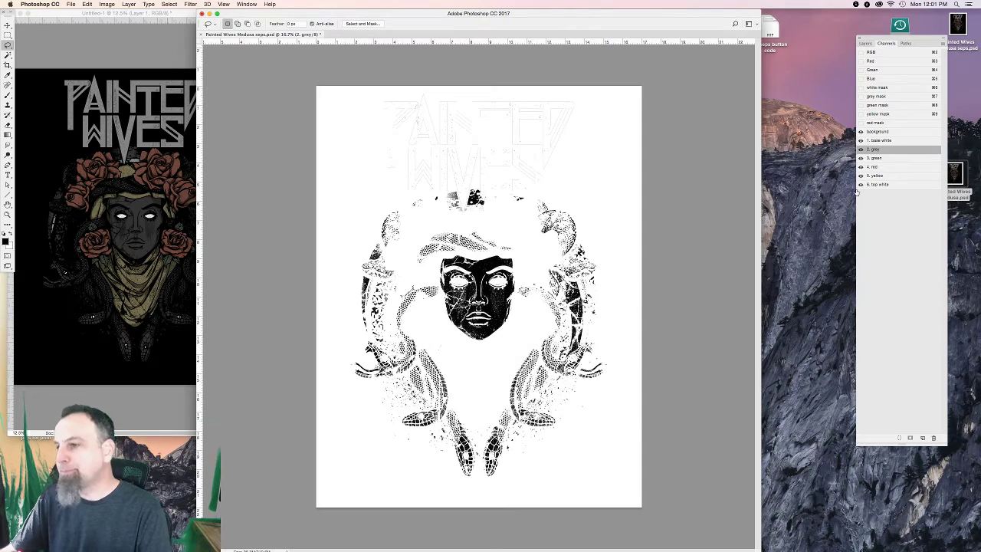
{"action": "key", "text": "super+2"}
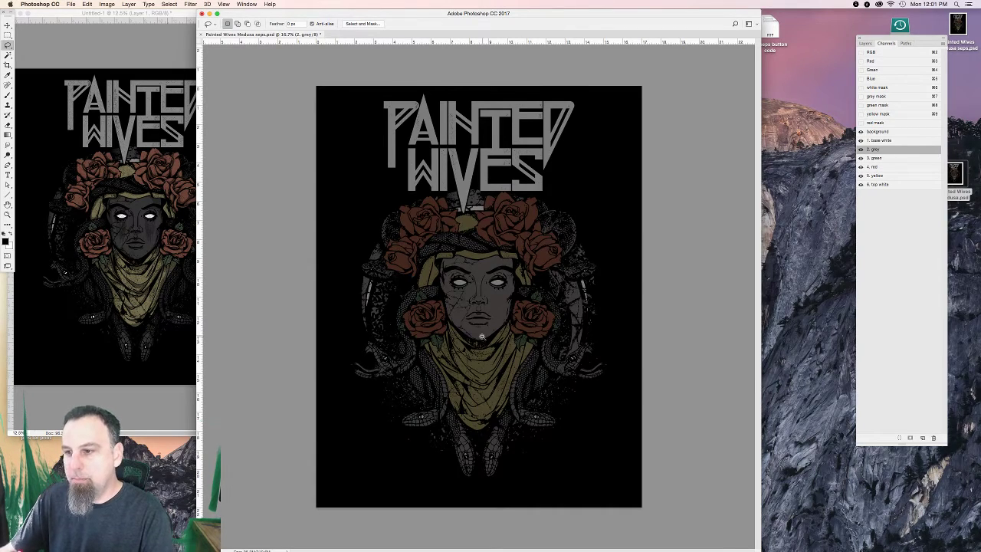
{"action": "scroll", "coordinate": [483, 338], "scroll_direction": "up", "scroll_amount": 2}
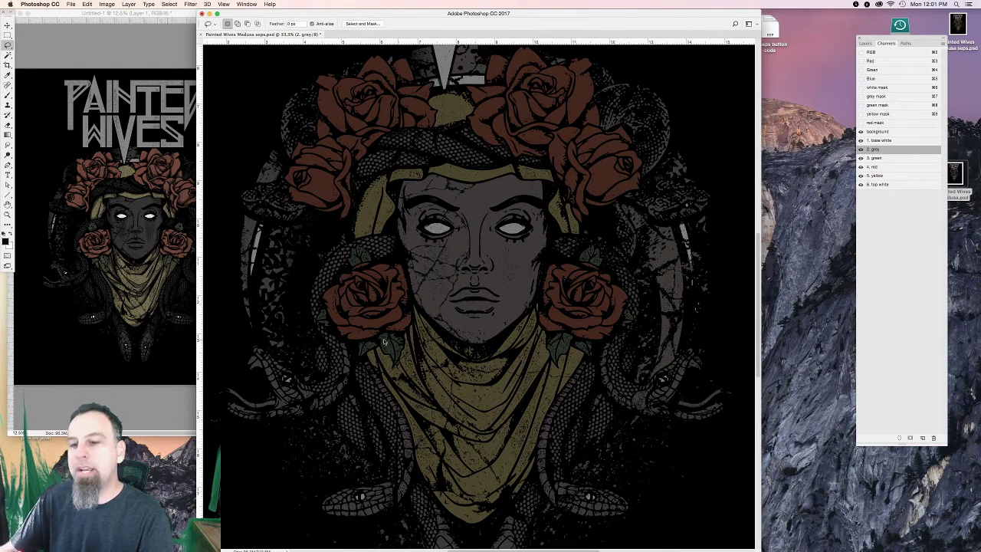
{"action": "key", "text": "super+minus"}
{"action": "key", "text": "super+minus"}
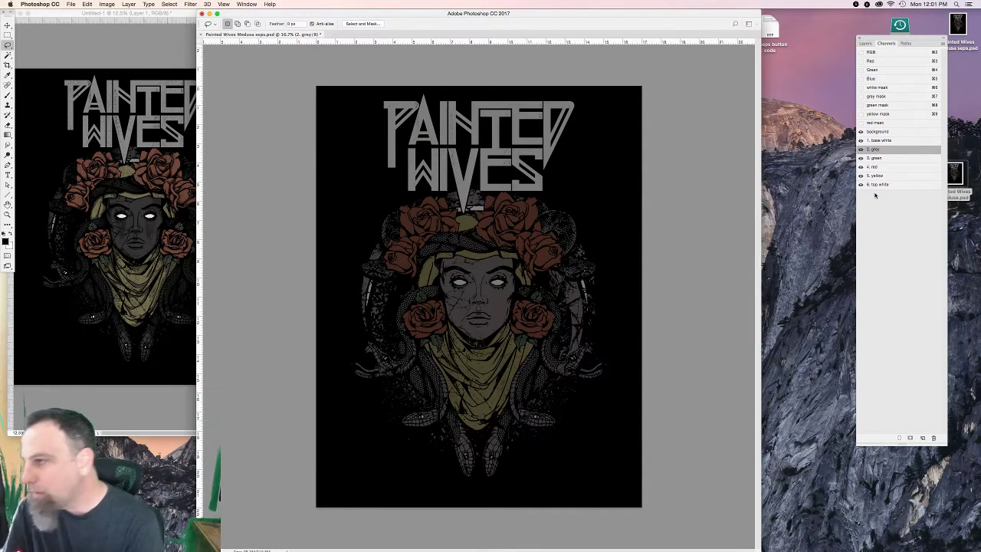
Duplicate the "6. top white" channel as a temporary channel named "t" and clear its contents to white.
{"action": "left_click_drag", "start_coordinate": [877, 185], "coordinate": [922, 438]}
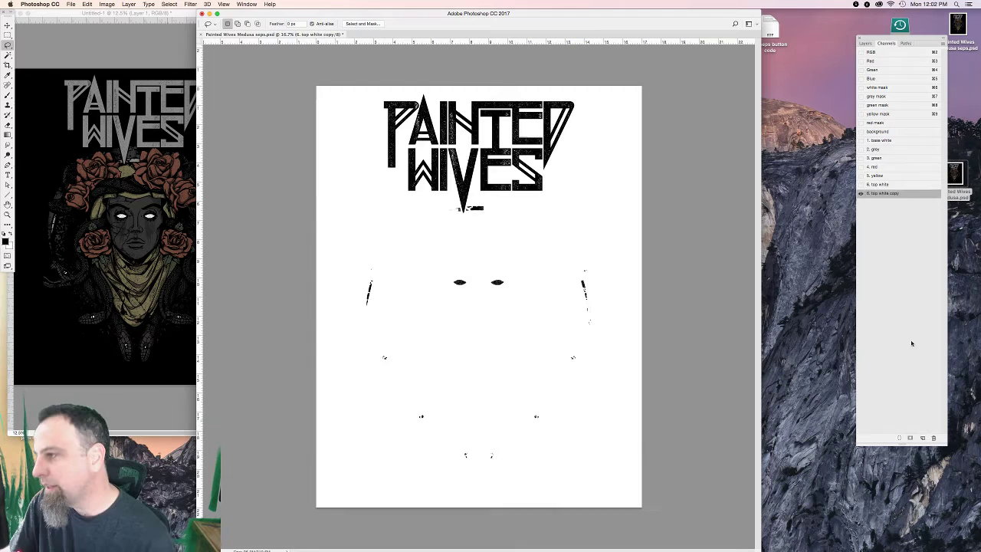
{"action": "double_click", "coordinate": [901, 195]}
{"action": "type", "text": "t"}
{"action": "key", "text": "Return"}
{"action": "key", "text": "l"}
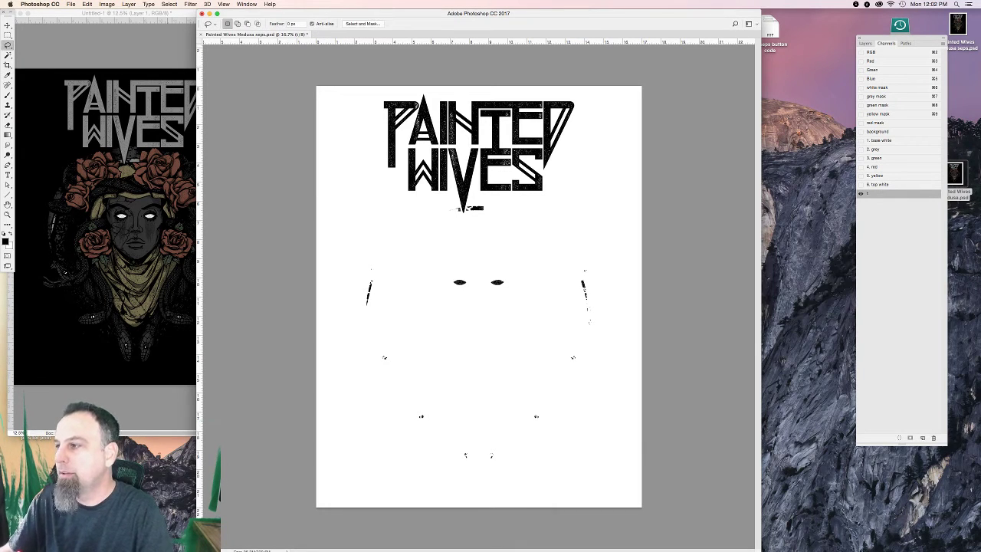
{"action": "key", "text": "super+a"}
{"action": "key", "text": "Delete"}
{"action": "key", "text": "super+d"}
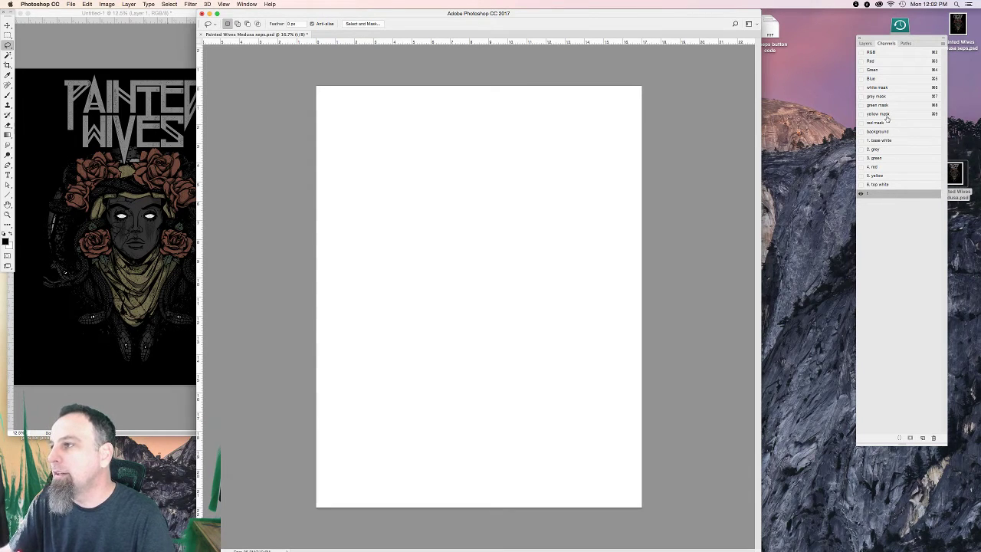
Copy the full RGB composite artwork into the "t" channel and invert it.
{"action": "left_click", "coordinate": [879, 52]}
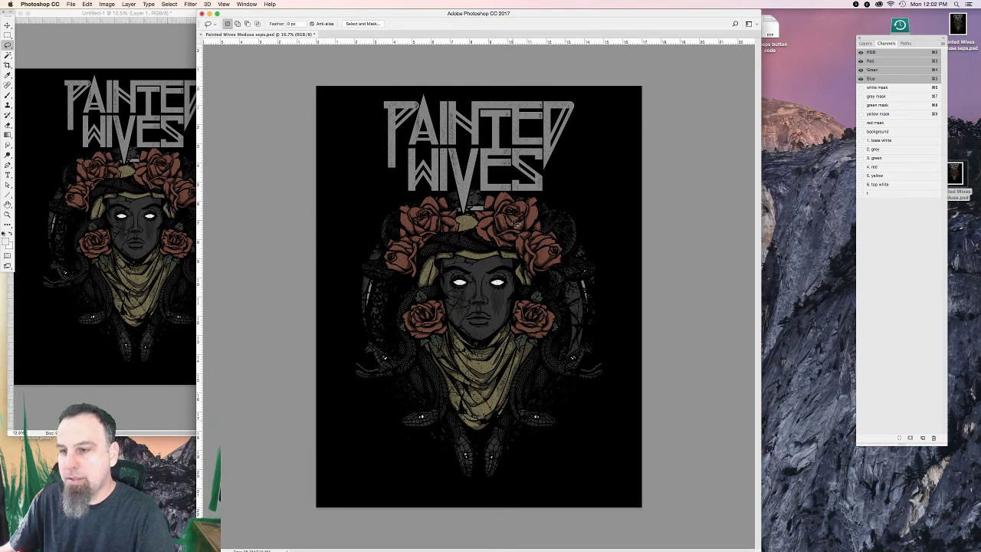
{"action": "key", "text": "super+a"}
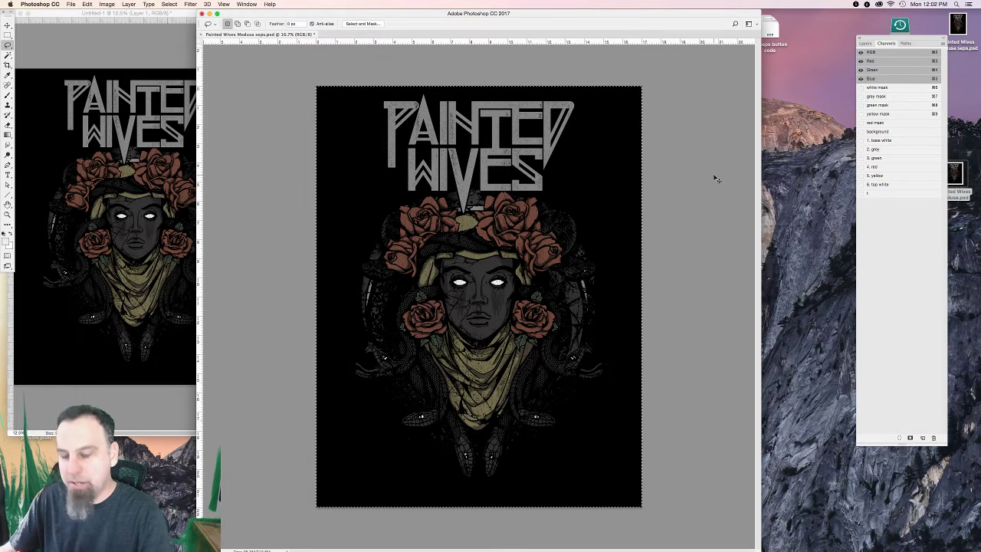
{"action": "left_click", "coordinate": [882, 197]}
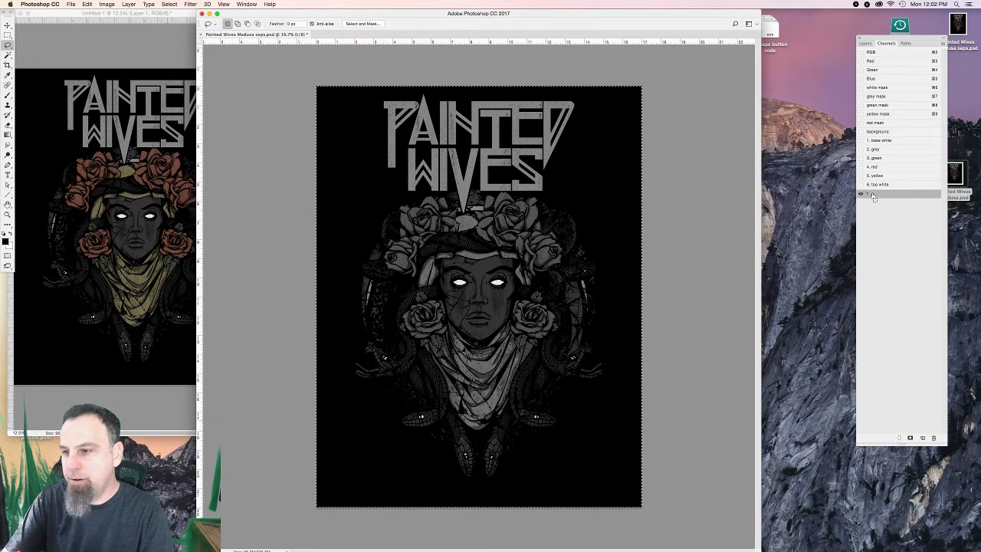
{"action": "key", "text": "super+i"}
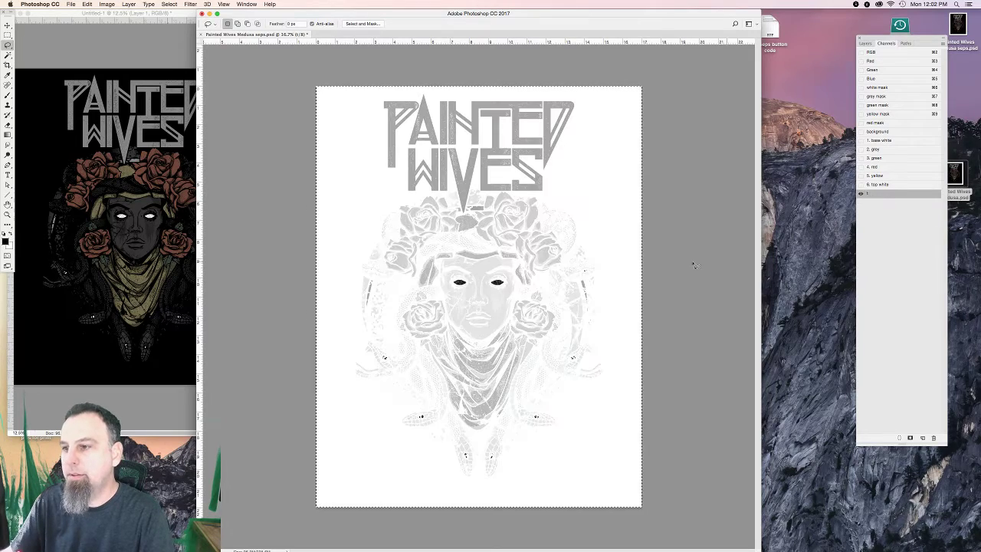
Clear everything outside the red mask from the "t" channel so it holds only the roses, and deselect.
{"action": "left_click", "coordinate": [506, 279], "text": "super"}
{"action": "scroll", "coordinate": [483, 283], "scroll_direction": "up", "scroll_amount": 1}
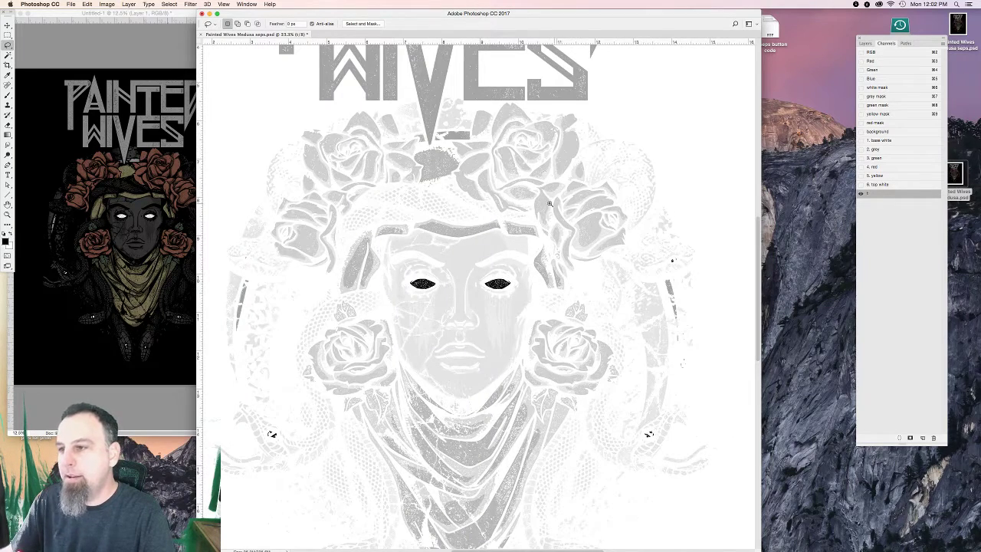
{"action": "scroll", "coordinate": [549, 203], "scroll_direction": "up", "scroll_amount": 1}
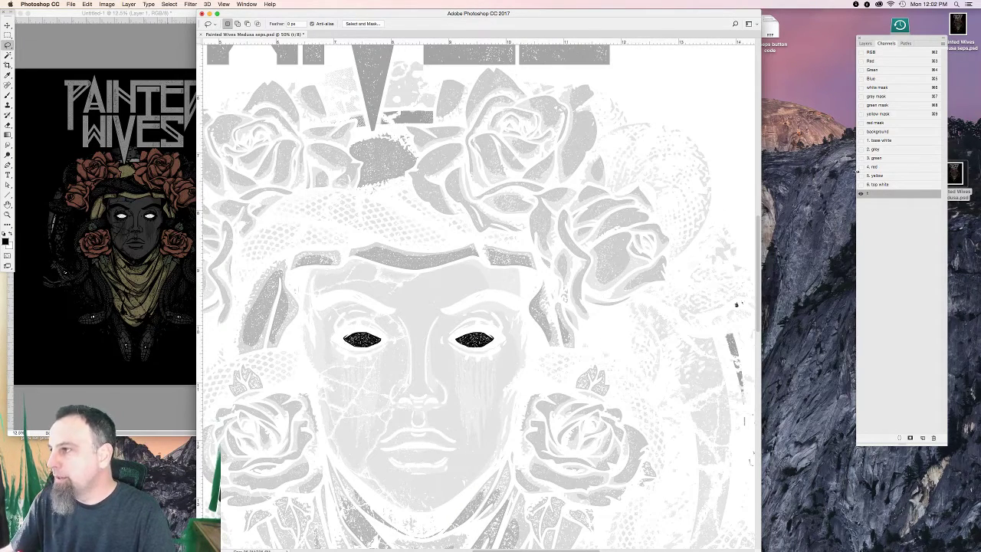
{"action": "left_click", "coordinate": [875, 131], "text": "super"}
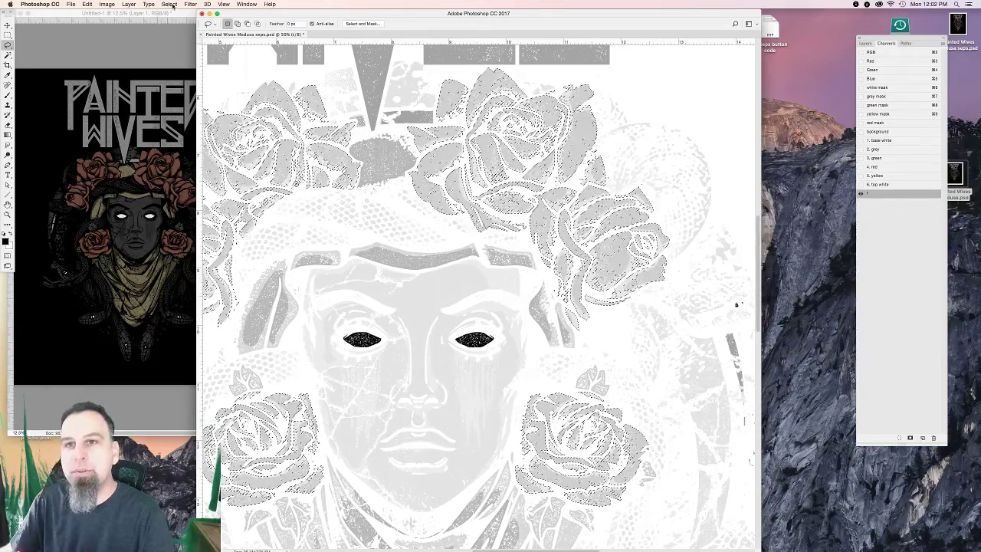
{"action": "left_click", "coordinate": [167, 3]}
{"action": "left_click", "coordinate": [182, 36]}
{"action": "key", "text": "BackSpace"}
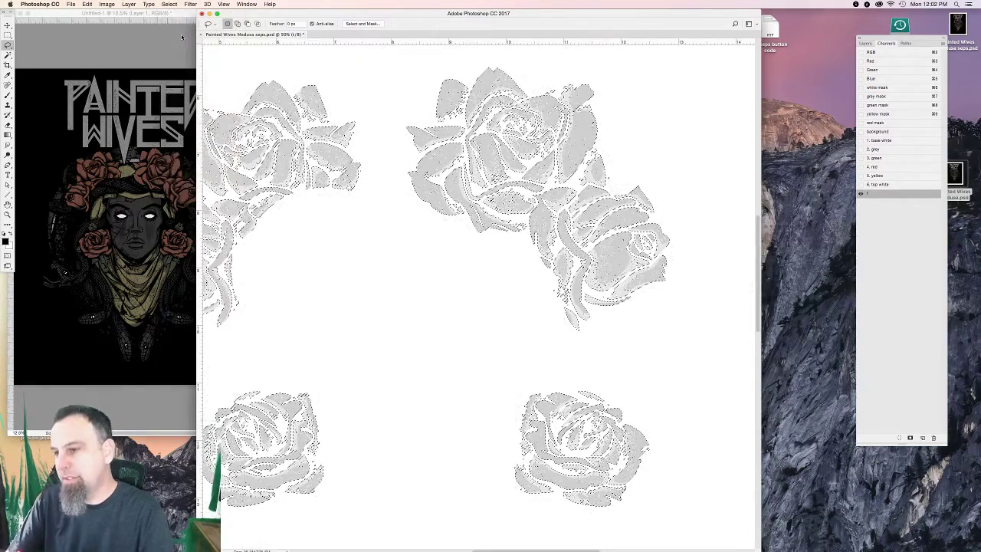
{"action": "key", "text": "super+d"}
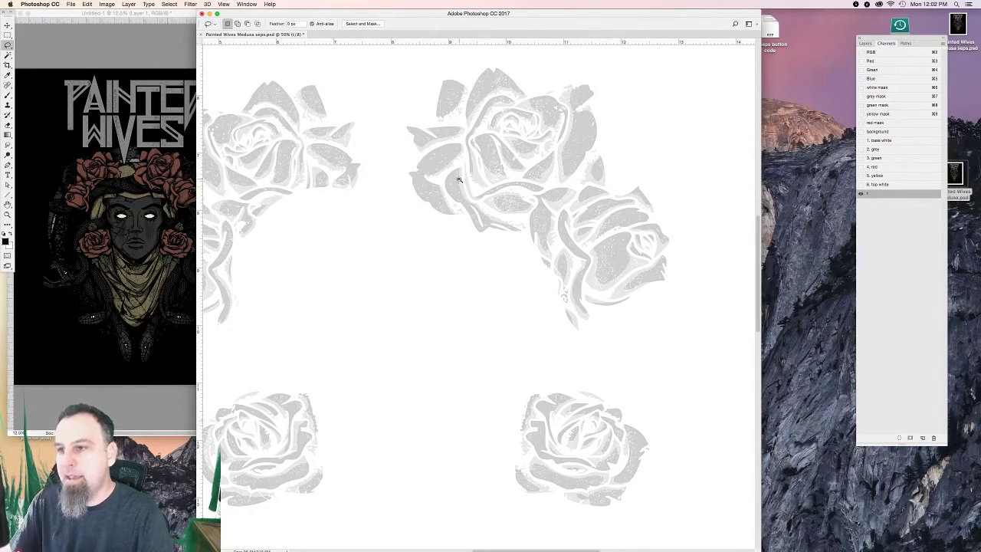
Apply Levels to the roses in the "t" channel with black input 196 and white input 232.
{"action": "scroll", "coordinate": [546, 188], "scroll_direction": "up", "scroll_amount": 1}
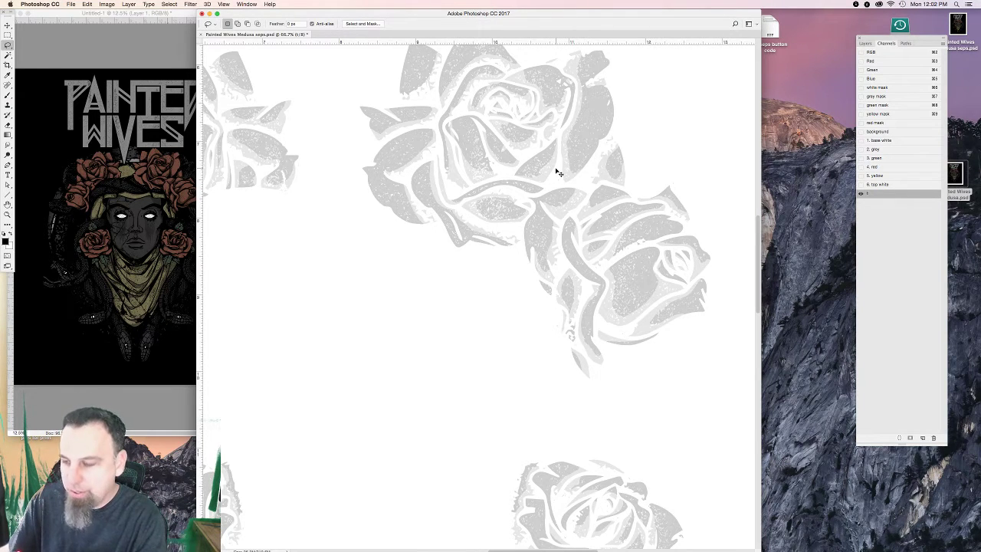
{"action": "key", "text": "super+l"}
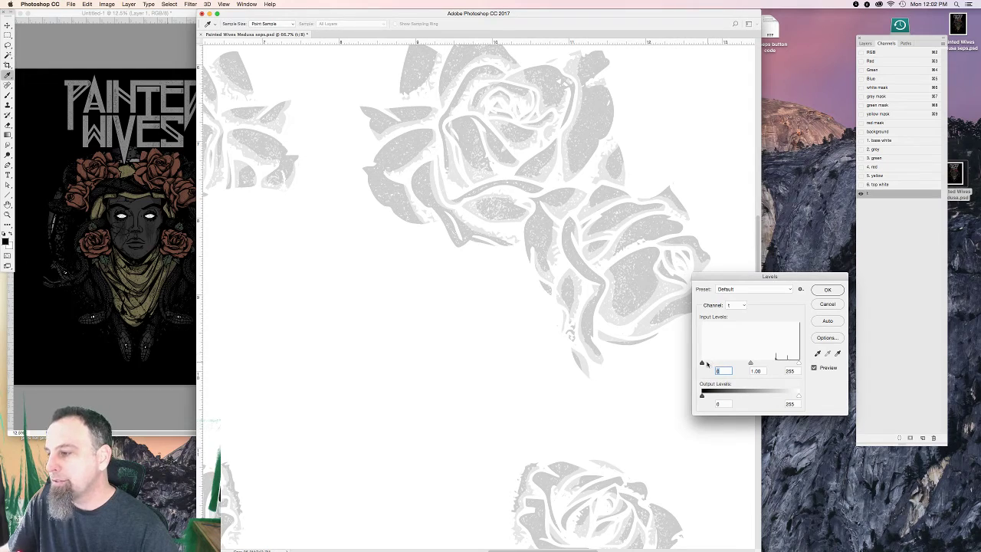
{"action": "left_click_drag", "start_coordinate": [702, 364], "coordinate": [775, 369]}
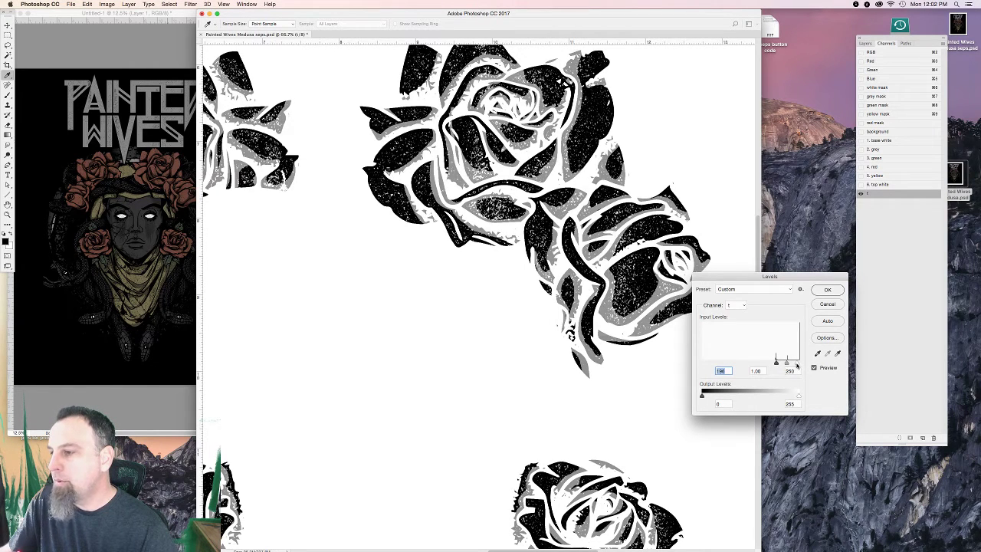
{"action": "left_click_drag", "start_coordinate": [796, 366], "coordinate": [782, 366]}
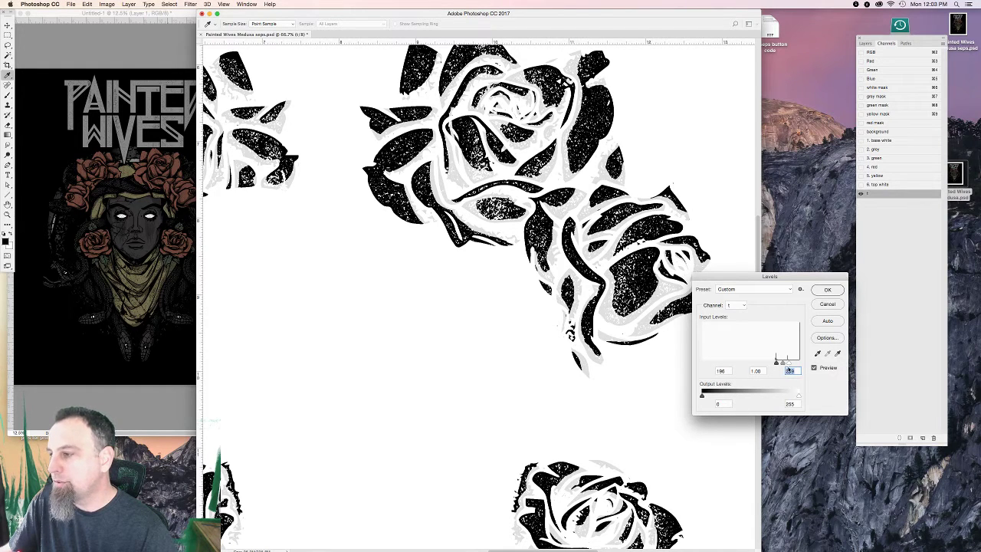
{"action": "key", "text": "Up"}
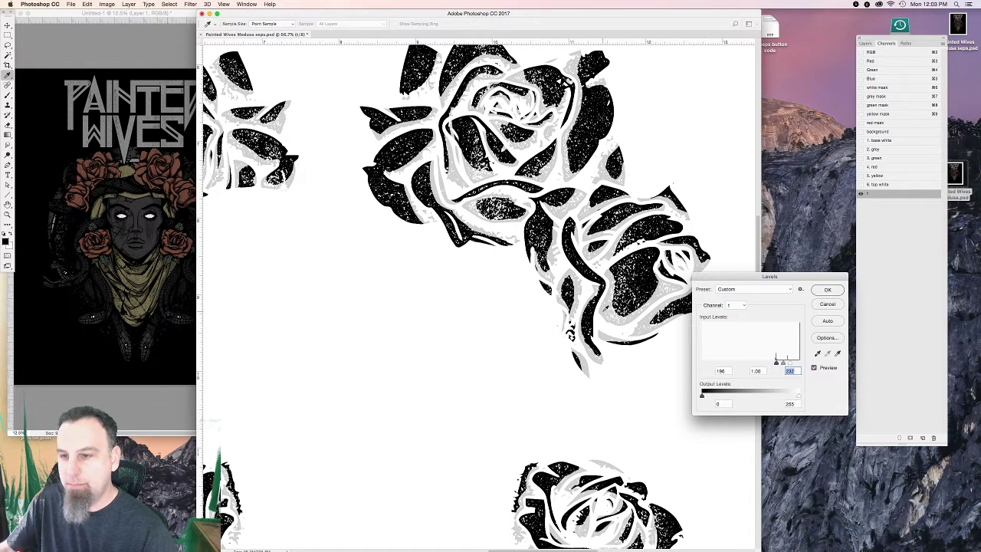
{"action": "key", "text": "Return"}
{"action": "key", "text": "l"}
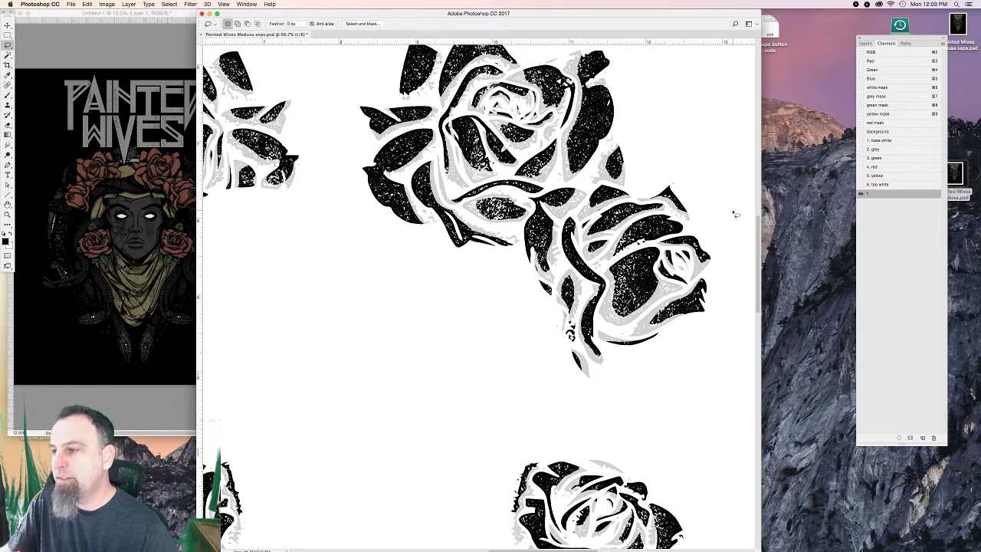
Copy the adjusted roses from the "t" channel into "1. base white" and show it over the background.
{"action": "key", "text": "super+a"}
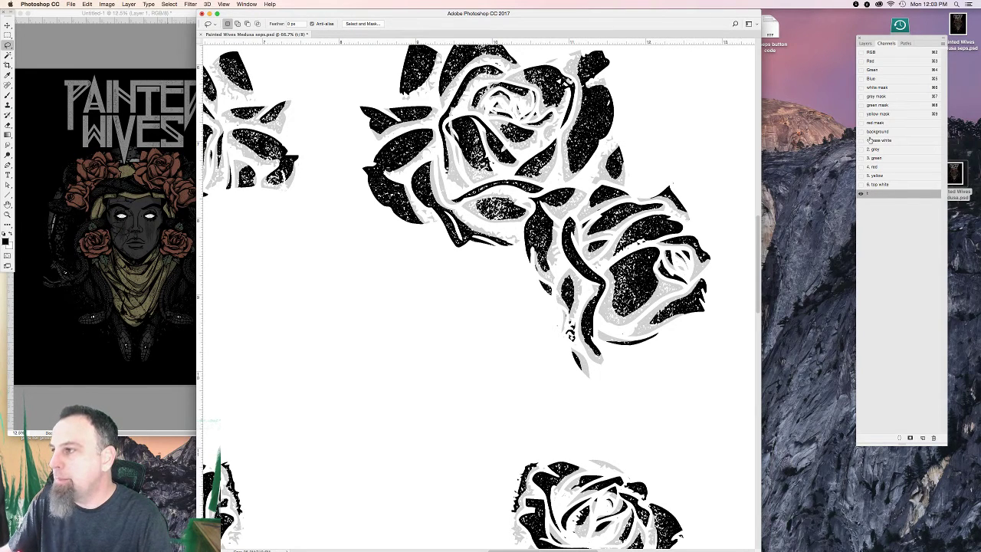
{"action": "left_click", "coordinate": [874, 140]}
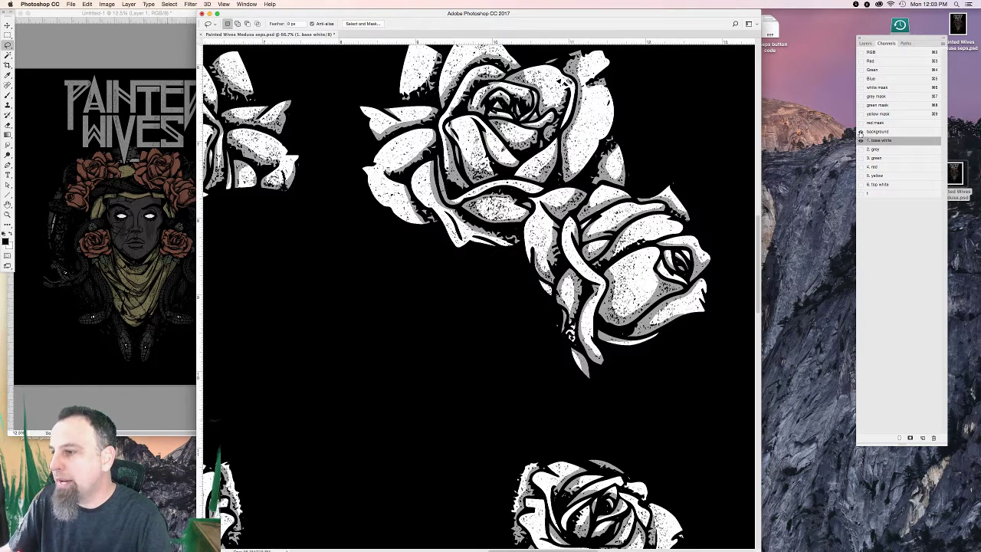
Compare the roses in "4. red" and "1. base white" on their own, with all colours, and together over the background.
{"action": "left_click_drag", "start_coordinate": [861, 149], "coordinate": [861, 173]}
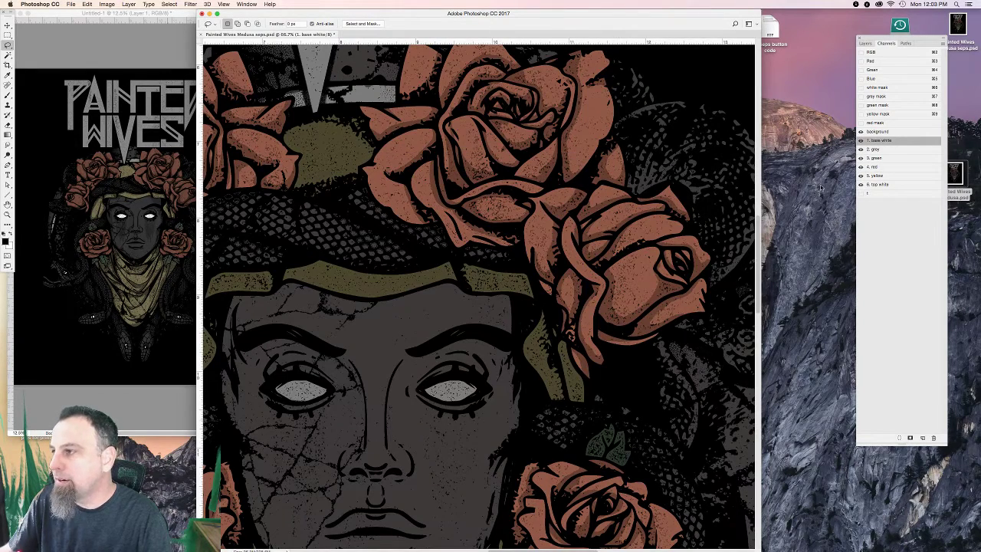
{"action": "left_click", "coordinate": [872, 166]}
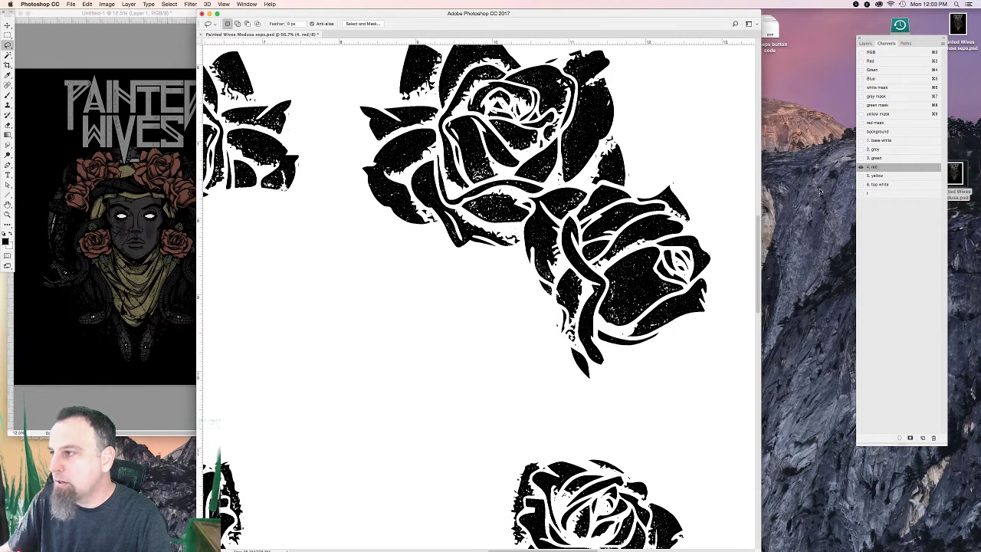
{"action": "left_click", "coordinate": [876, 141]}
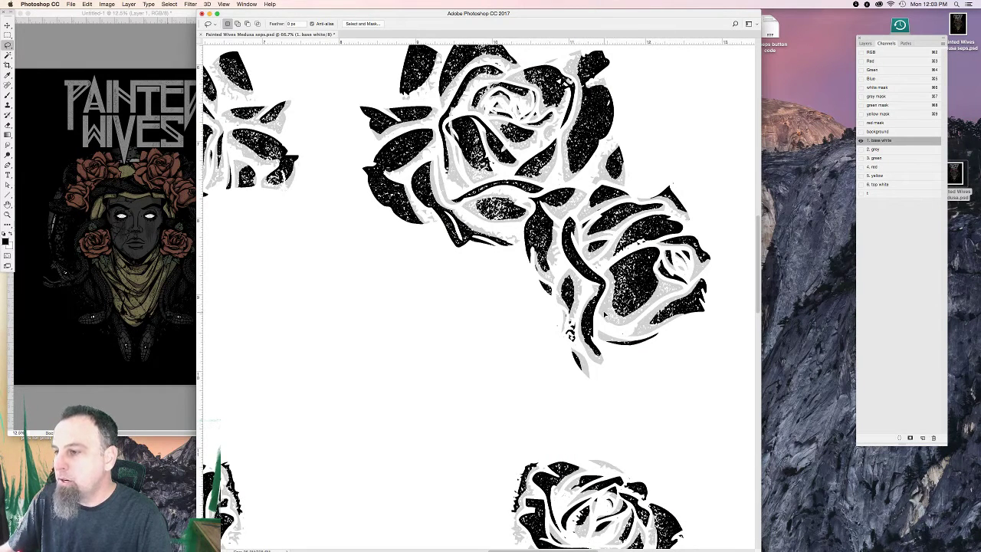
{"action": "left_click", "coordinate": [860, 132]}
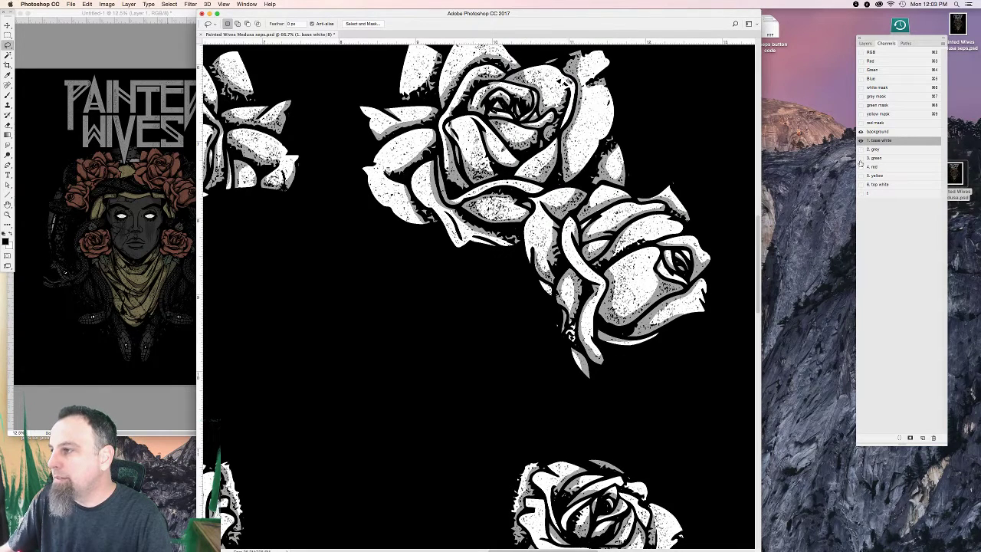
{"action": "left_click", "coordinate": [861, 167]}
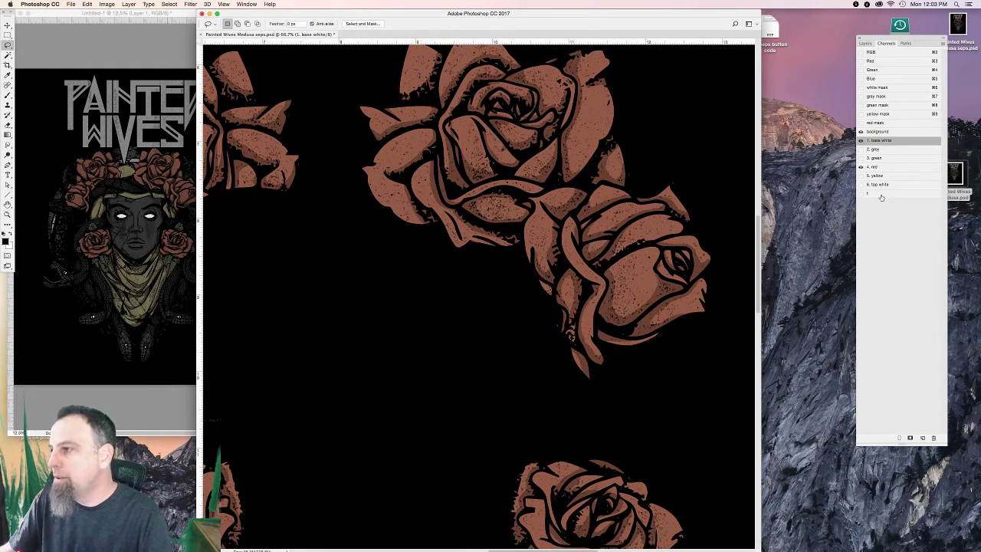
Copy the RGB composite artwork into the "t" channel again, replacing the roses, and invert it.
{"action": "left_click", "coordinate": [873, 52]}
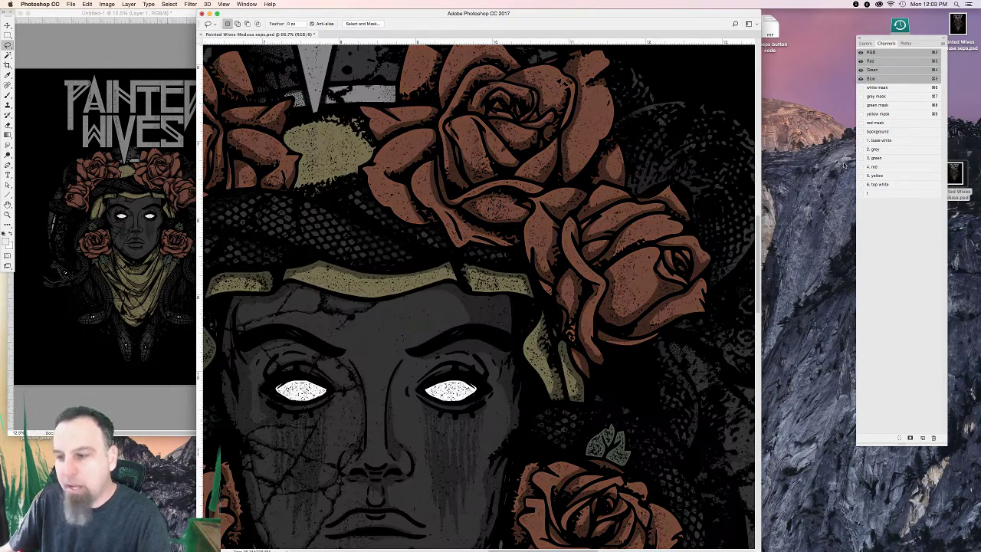
{"action": "left_click_drag", "start_coordinate": [520, 302], "coordinate": [561, 277]}
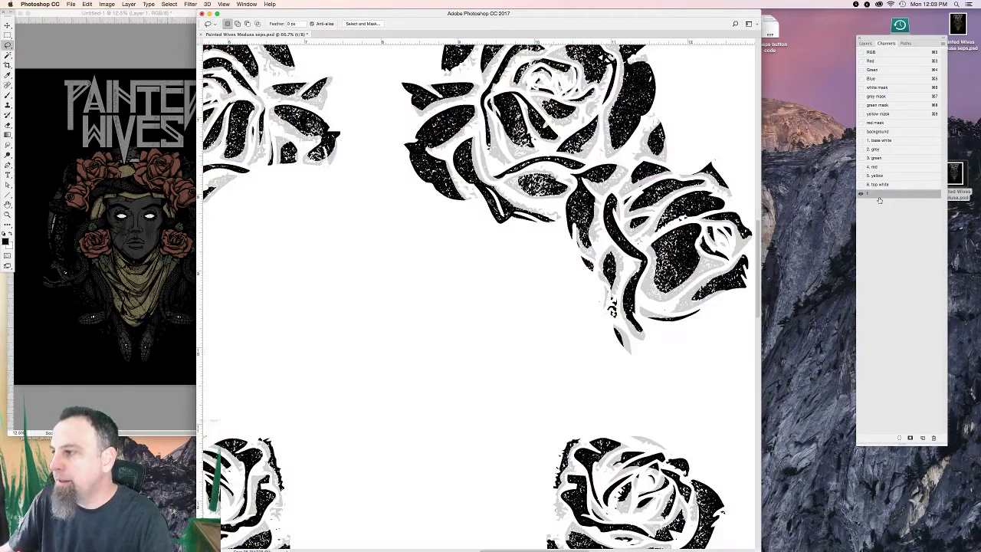
{"action": "left_click", "coordinate": [879, 196]}
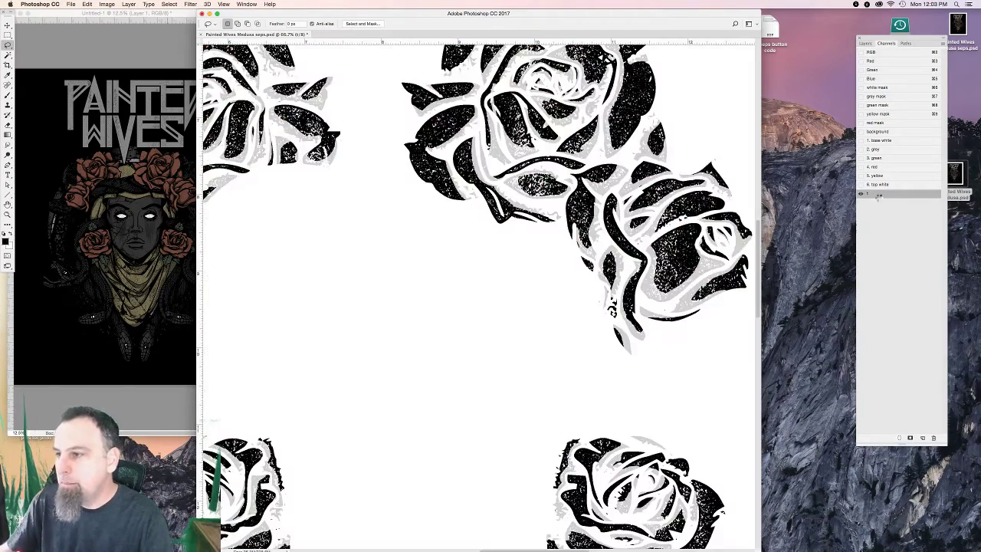
{"action": "key", "text": "super+i"}
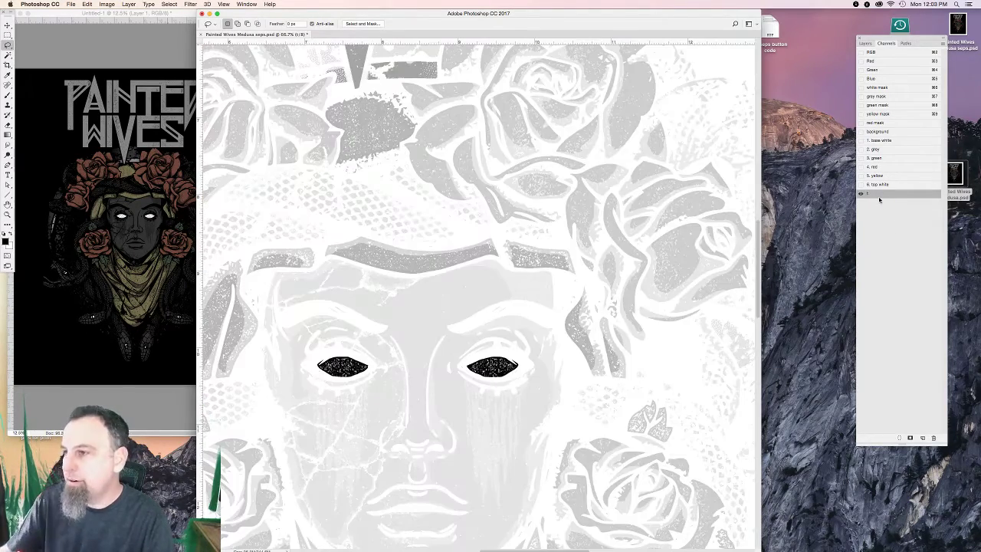
Clear everything outside the yellow mask from the "t" channel so it holds only the yellow areas, and deselect.
{"action": "left_click", "coordinate": [872, 115], "text": "super"}
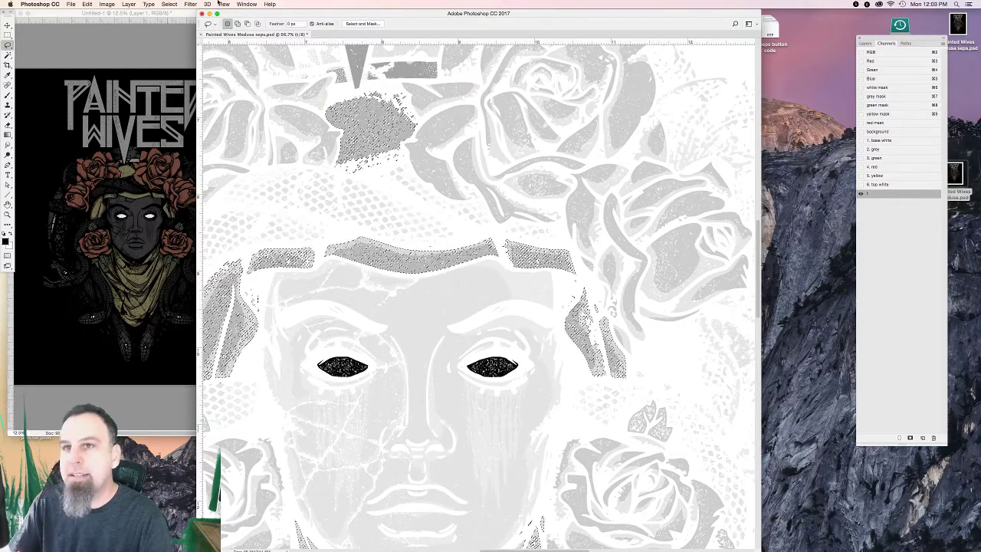
{"action": "left_click", "coordinate": [169, 4]}
{"action": "left_click", "coordinate": [181, 36]}
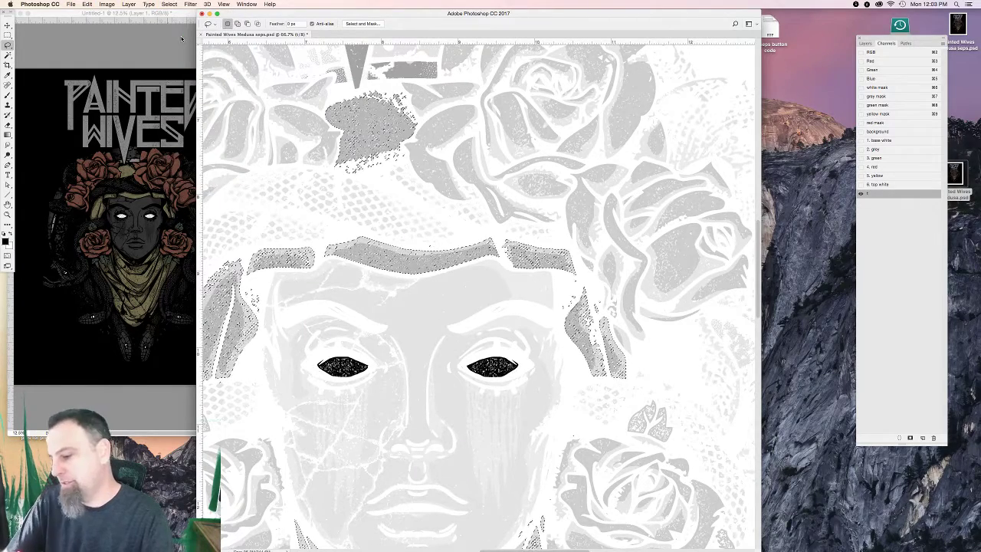
{"action": "key", "text": "Delete"}
{"action": "key", "text": "super+d"}
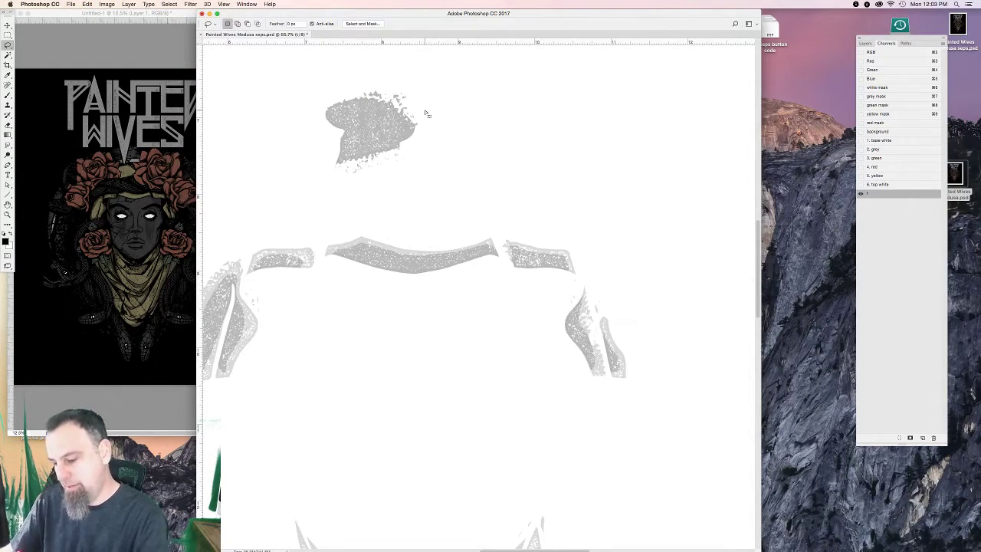
Apply Levels to the yellow areas in the "t" channel with black input 169 and white input 217.
{"action": "key", "text": "super+l"}
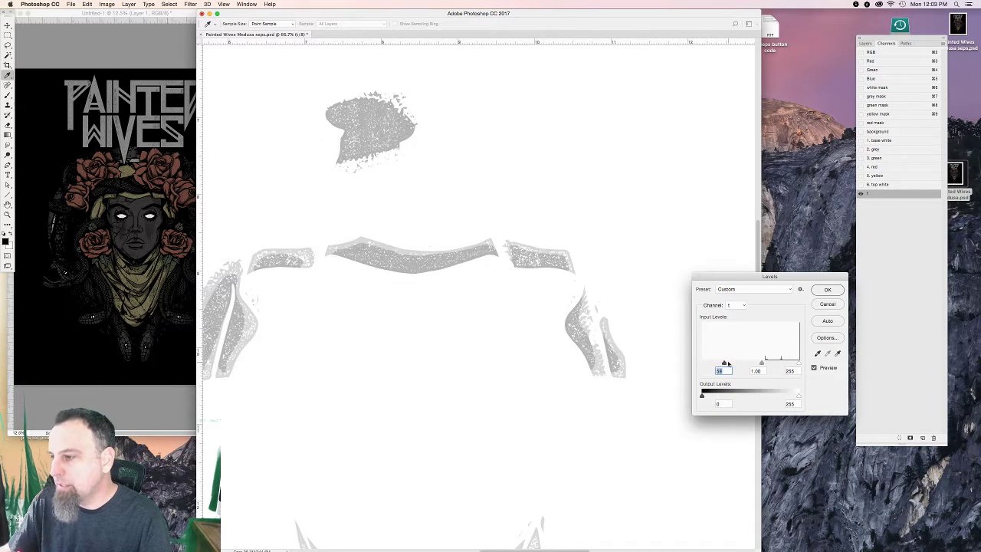
{"action": "left_click_drag", "start_coordinate": [725, 364], "coordinate": [773, 365]}
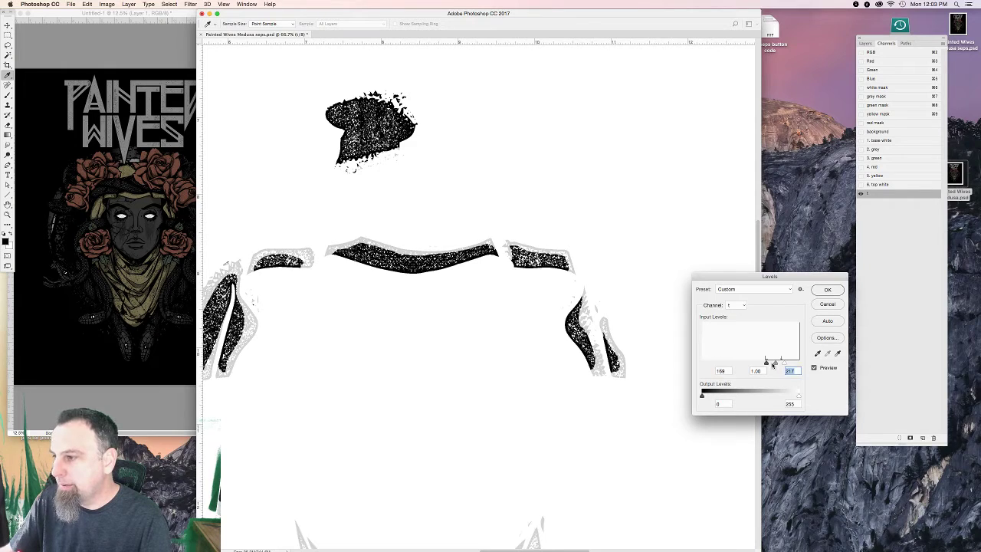
{"action": "key", "text": "Return"}
{"action": "key", "text": "l"}
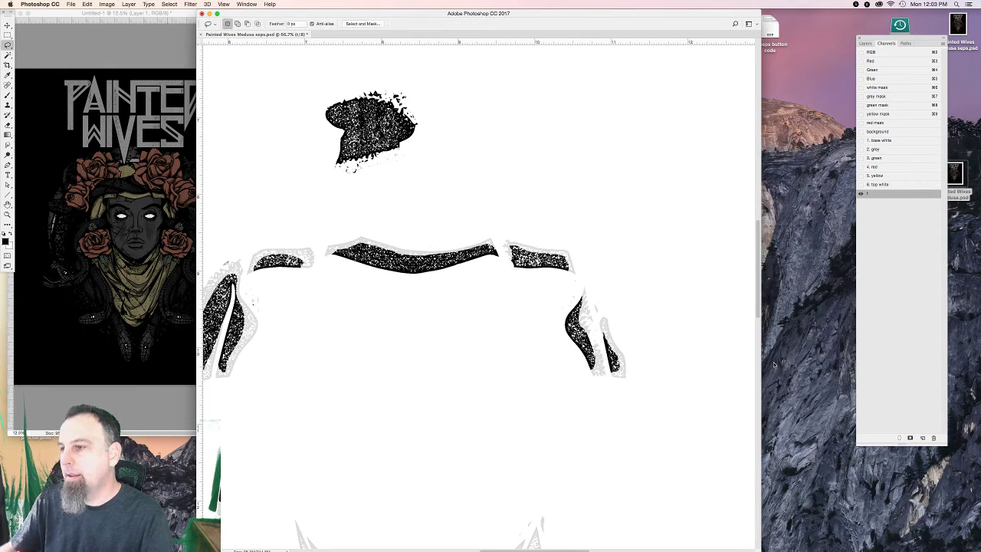
Add the adjusted yellow areas from "t" to "1. base white" and show it with the background and all colour channels.
{"action": "left_click", "coordinate": [877, 141]}
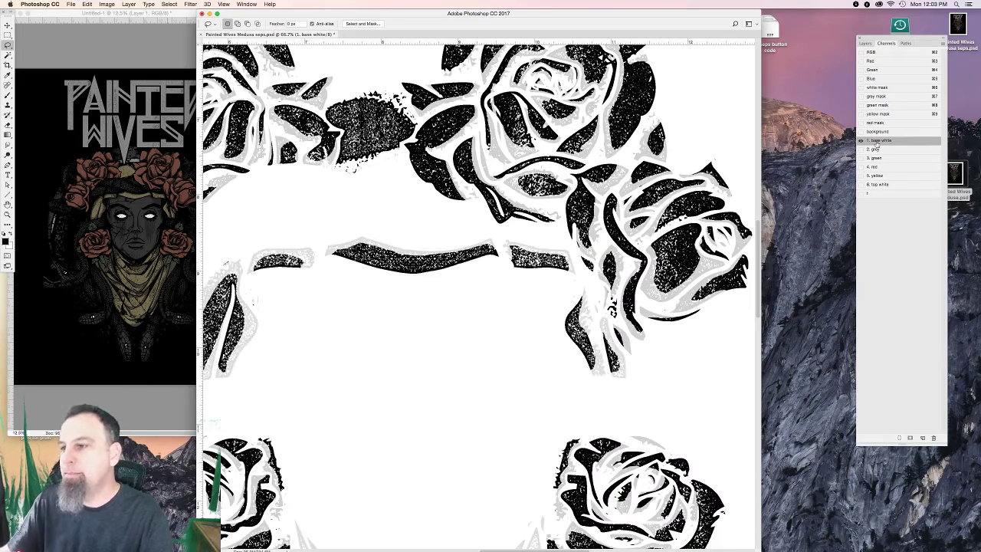
{"action": "left_click", "coordinate": [860, 132]}
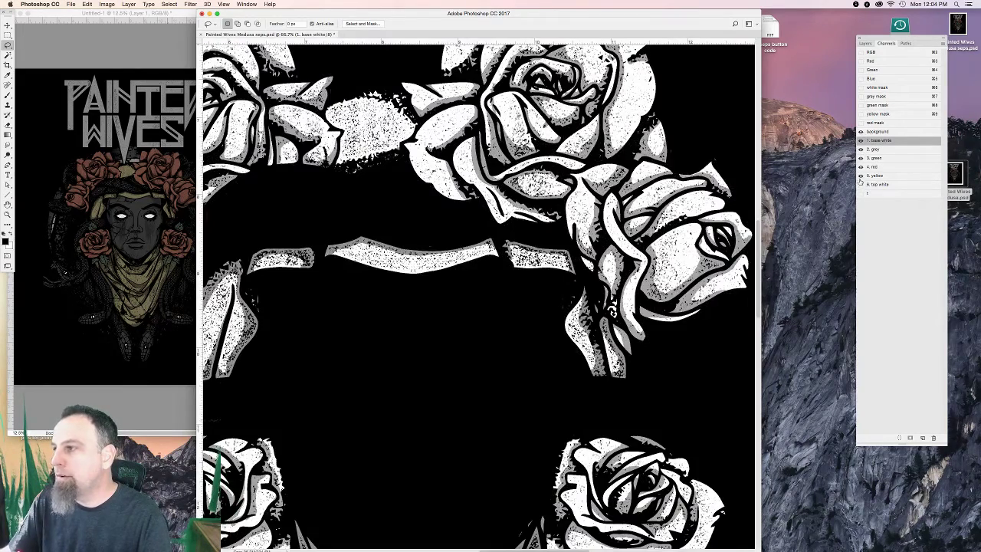
{"action": "left_click", "coordinate": [861, 185]}
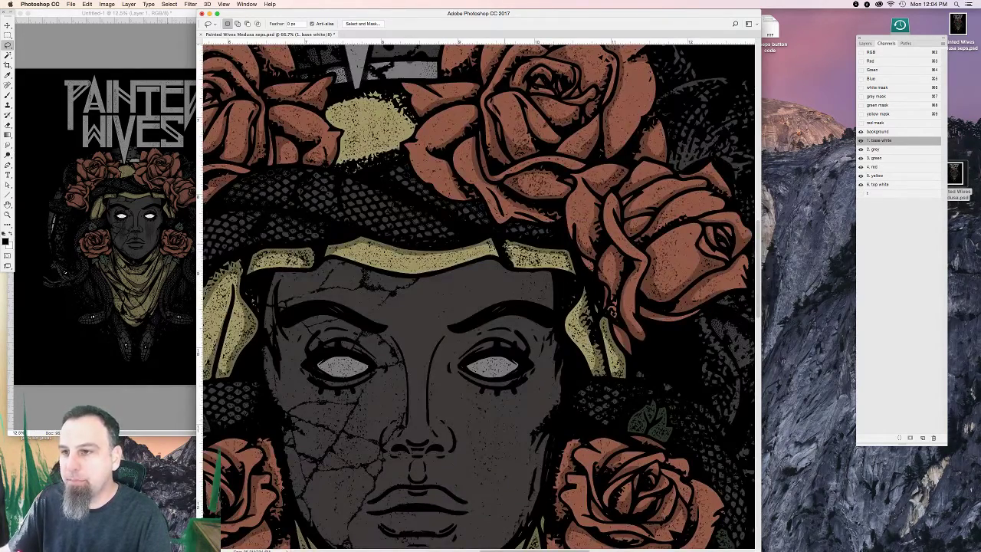
{"action": "scroll", "coordinate": [751, 201], "scroll_direction": "down", "scroll_amount": 3}
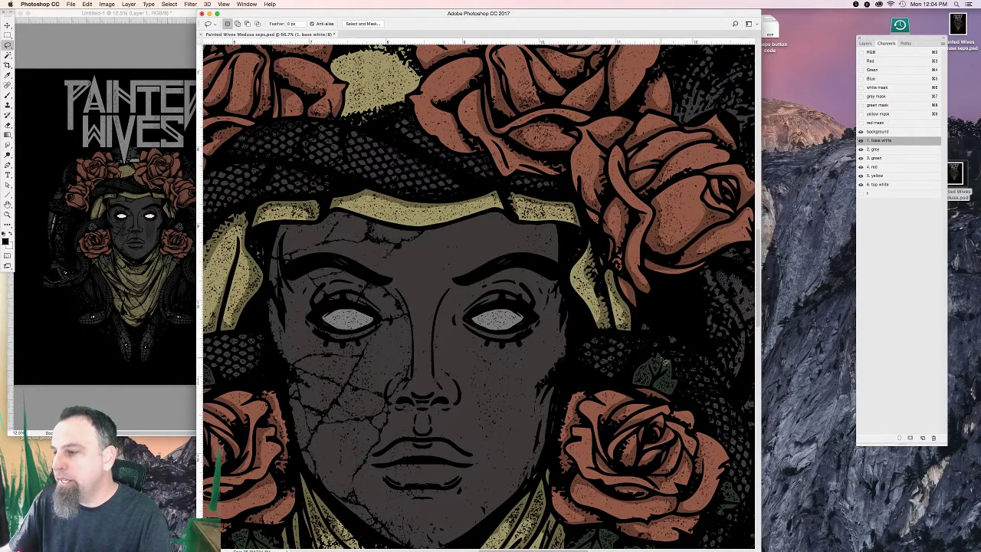
Bring the artwork's green leaf areas into "1. base white" and show it with the background and all colour channels.
{"action": "left_click", "coordinate": [874, 52]}
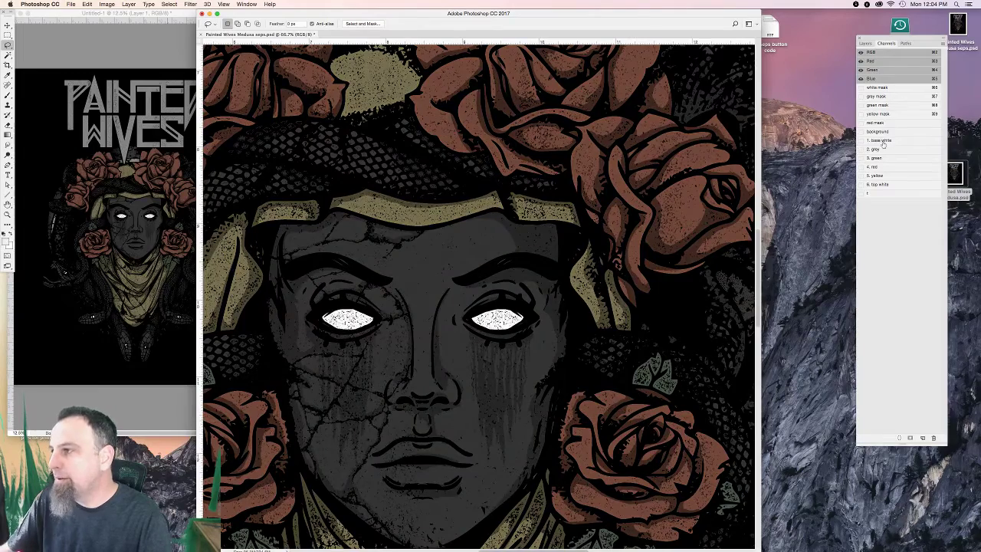
{"action": "left_click", "coordinate": [881, 140]}
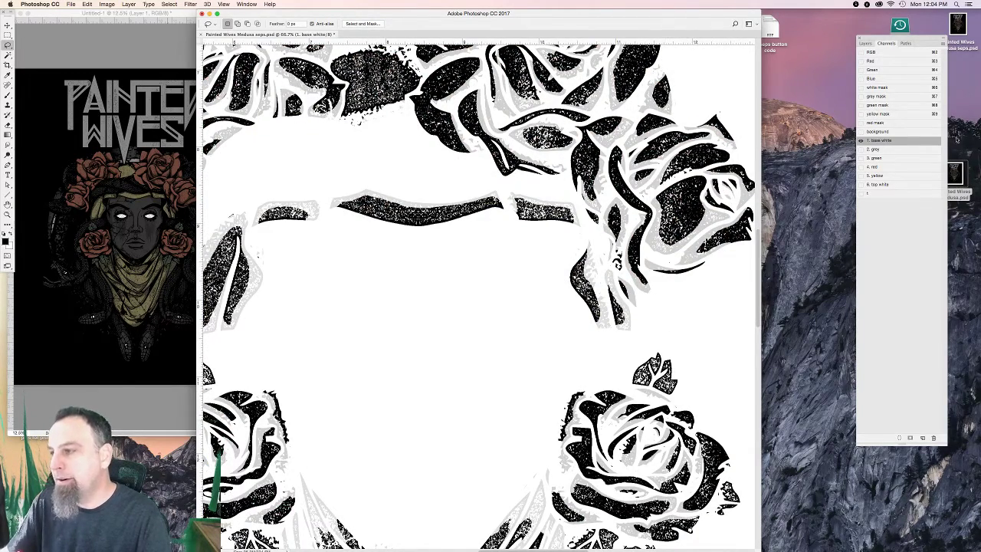
{"action": "left_click", "coordinate": [860, 131]}
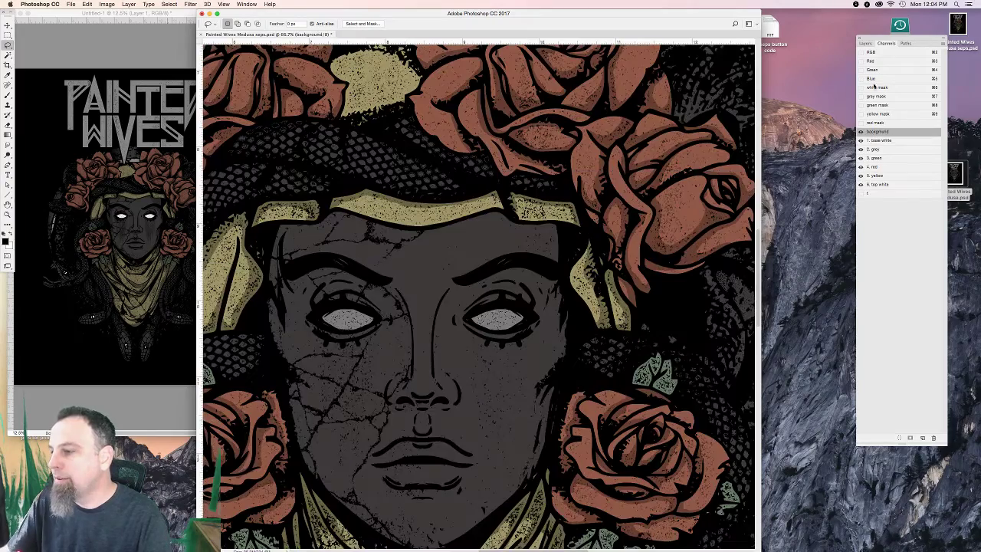
Examine the face shading in the RGB composite, copy the artwork into the "t" channel, and invert it.
{"action": "left_click", "coordinate": [879, 53]}
{"action": "left_click_drag", "start_coordinate": [544, 337], "coordinate": [580, 253]}
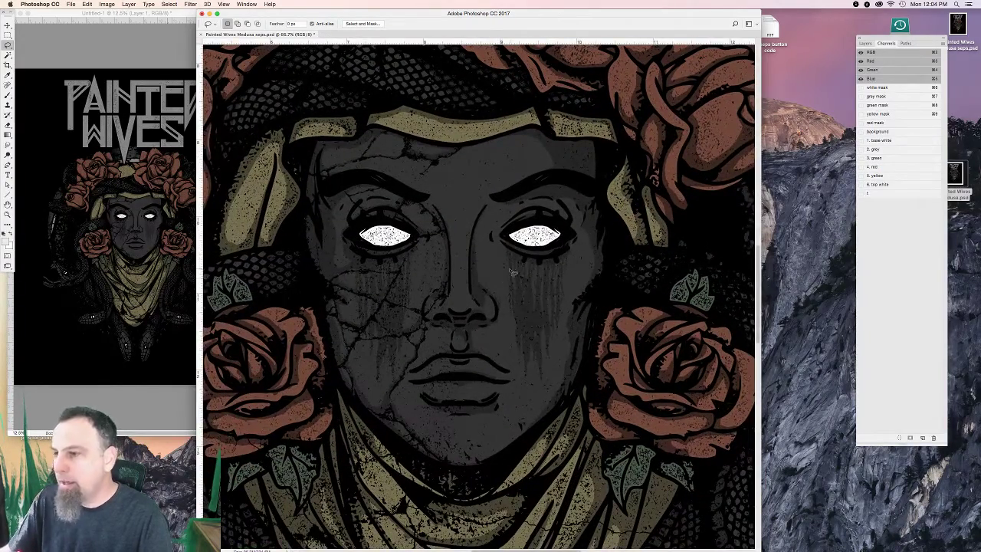
{"action": "left_click_drag", "start_coordinate": [506, 282], "coordinate": [527, 325]}
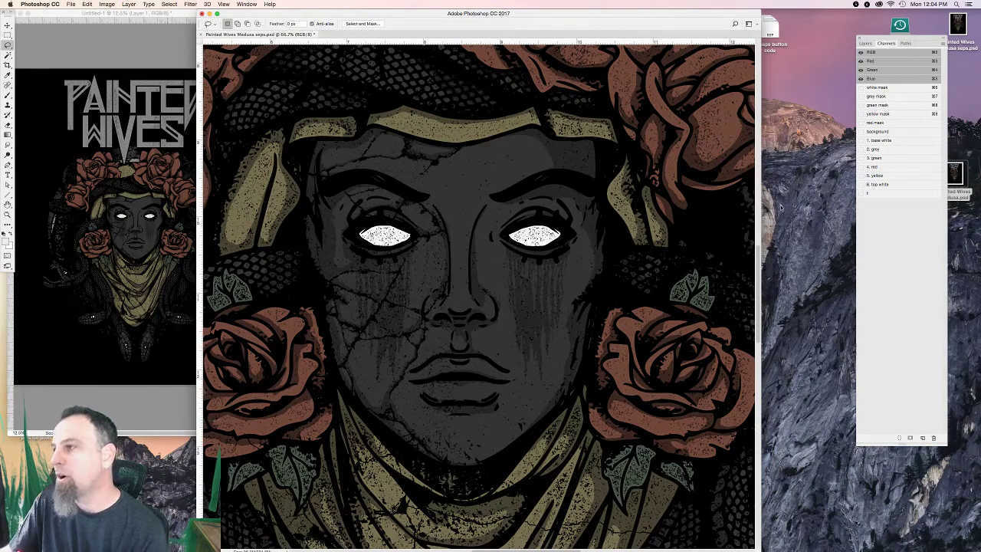
{"action": "left_click", "coordinate": [887, 194]}
{"action": "key", "text": "super+v"}
{"action": "key", "text": "super+i"}
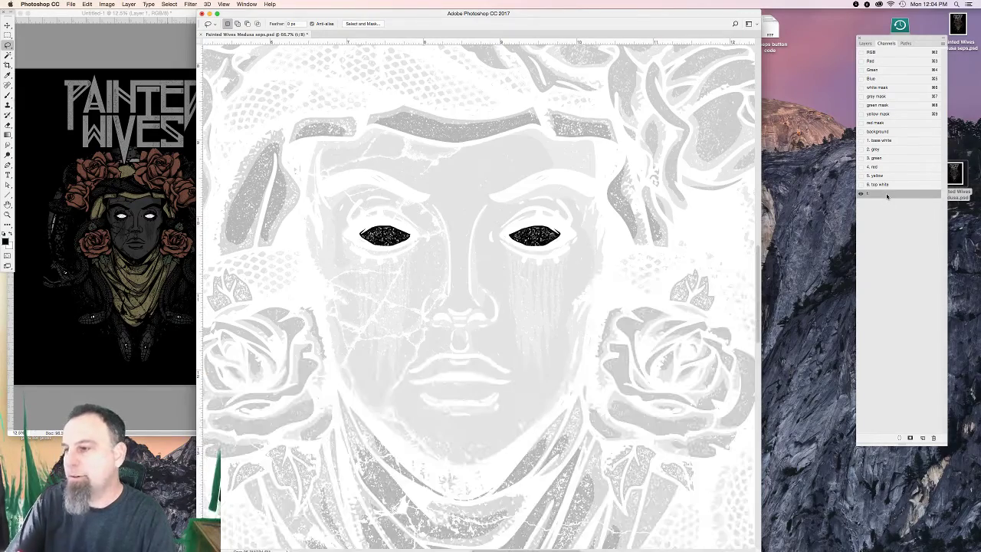
Clear everything outside the grey mask from the "t" channel so only the face and snake scales remain, and deselect.
{"action": "left_click", "coordinate": [874, 100], "text": "super"}
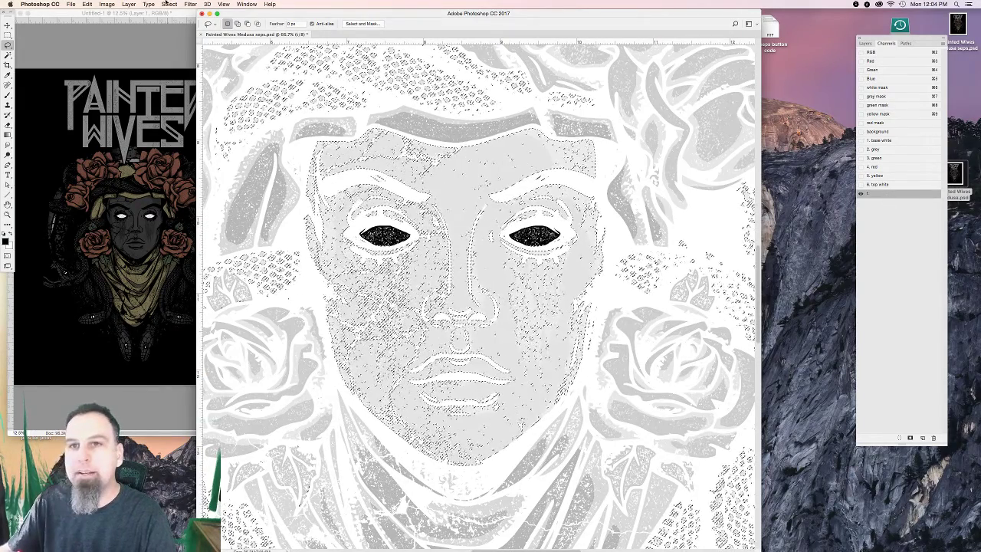
{"action": "left_click", "coordinate": [169, 4]}
{"action": "left_click", "coordinate": [179, 37]}
{"action": "key", "text": "Delete"}
{"action": "key", "text": "super+d"}
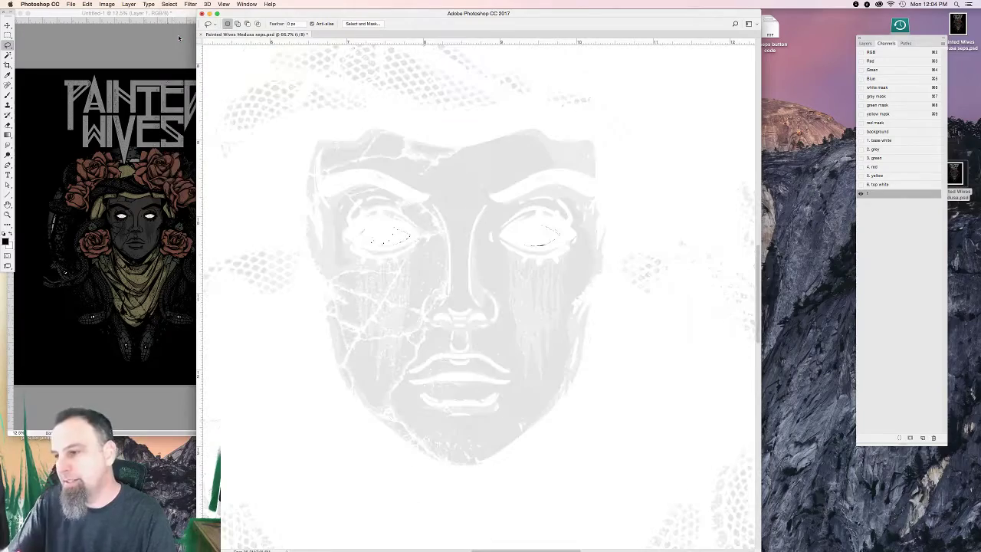
Apply Levels to the grey areas in the "t" channel with black input 222 and white input 224.
{"action": "key", "text": "super+l"}
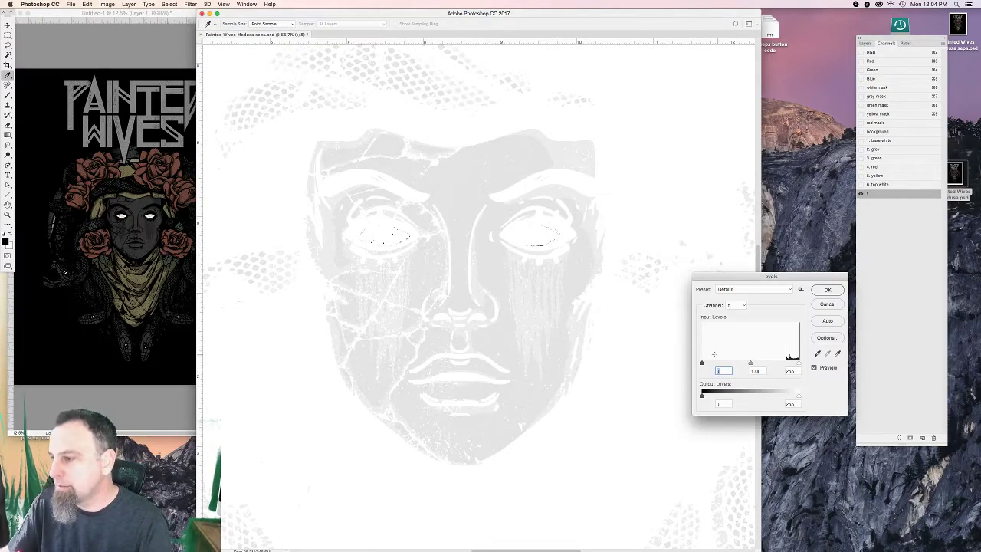
{"action": "left_click_drag", "start_coordinate": [711, 364], "coordinate": [789, 365]}
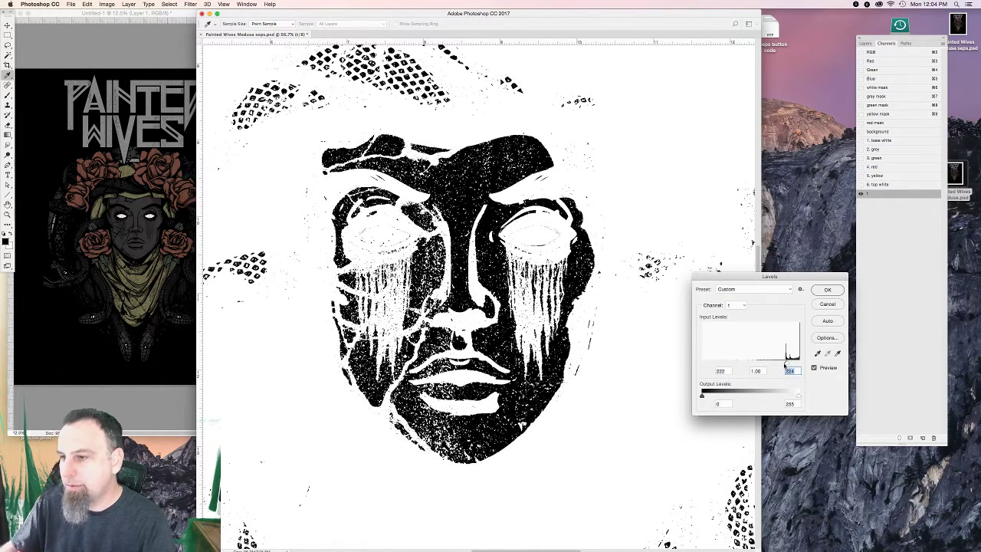
{"action": "key", "text": "Return"}
{"action": "key", "text": "l"}
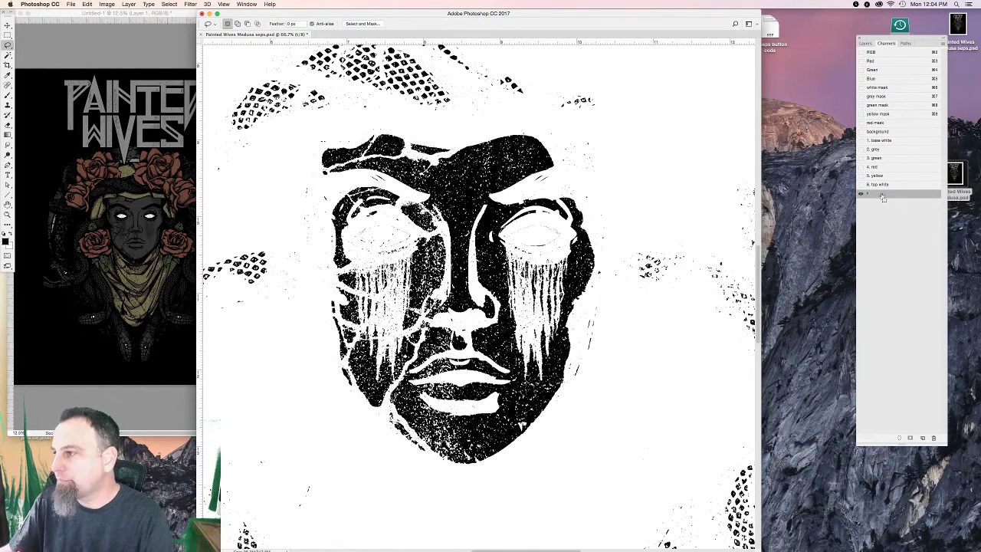
Add the adjusted grey areas from "t" to "1. base white" and show the numbered colour channels over the background.
{"action": "left_click", "coordinate": [879, 141]}
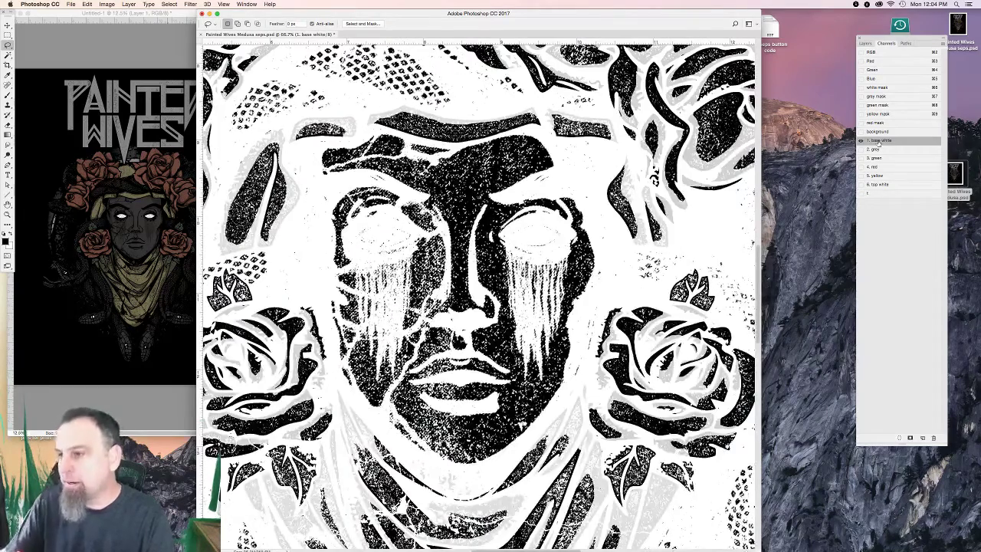
{"action": "left_click_drag", "start_coordinate": [860, 150], "coordinate": [861, 184]}
{"action": "left_click", "coordinate": [860, 132]}
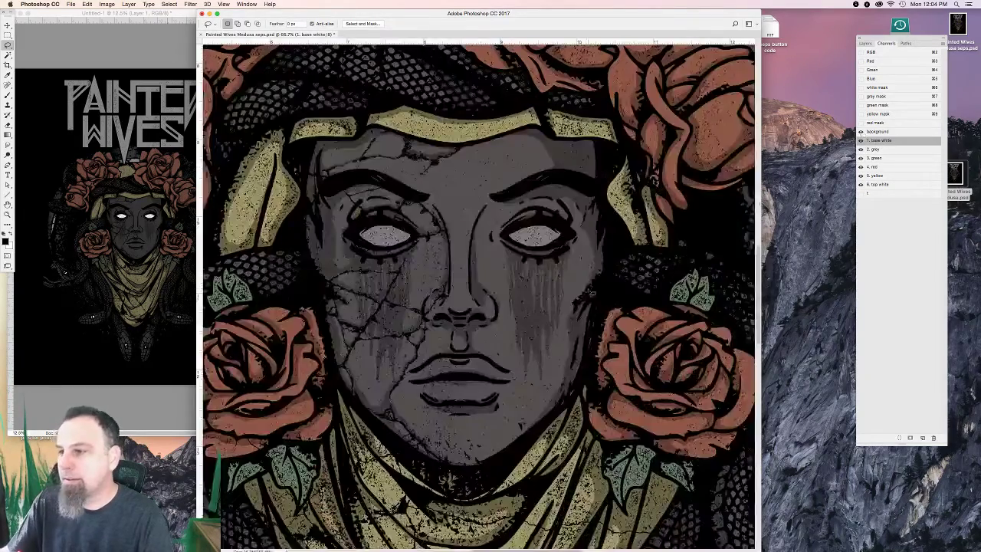
Compare the face shading in the combined spot channels with the original RGB composite artwork.
{"action": "scroll", "coordinate": [540, 334], "scroll_direction": "down", "scroll_amount": 4}
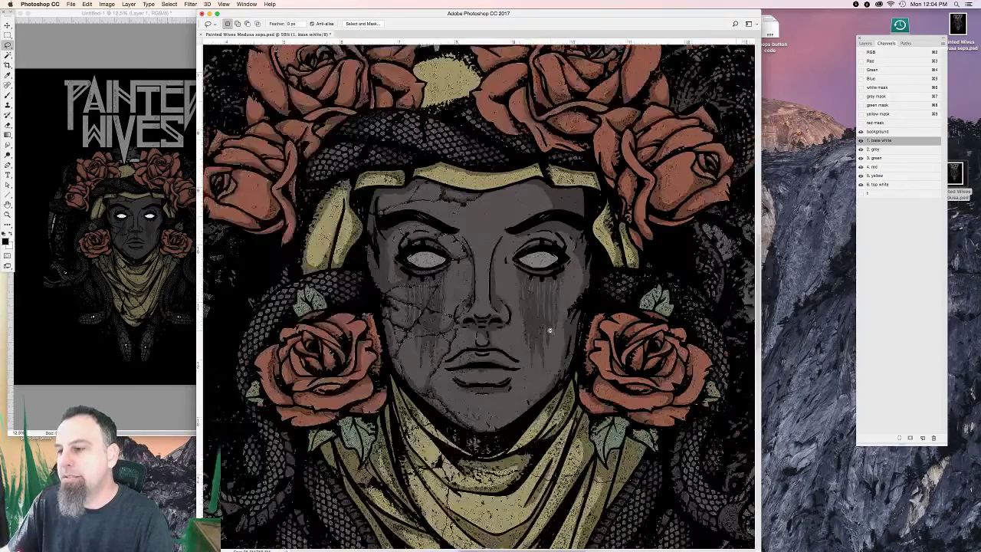
{"action": "scroll", "coordinate": [532, 332], "scroll_direction": "up", "scroll_amount": 4}
{"action": "scroll", "coordinate": [532, 332], "scroll_direction": "up", "scroll_amount": 1}
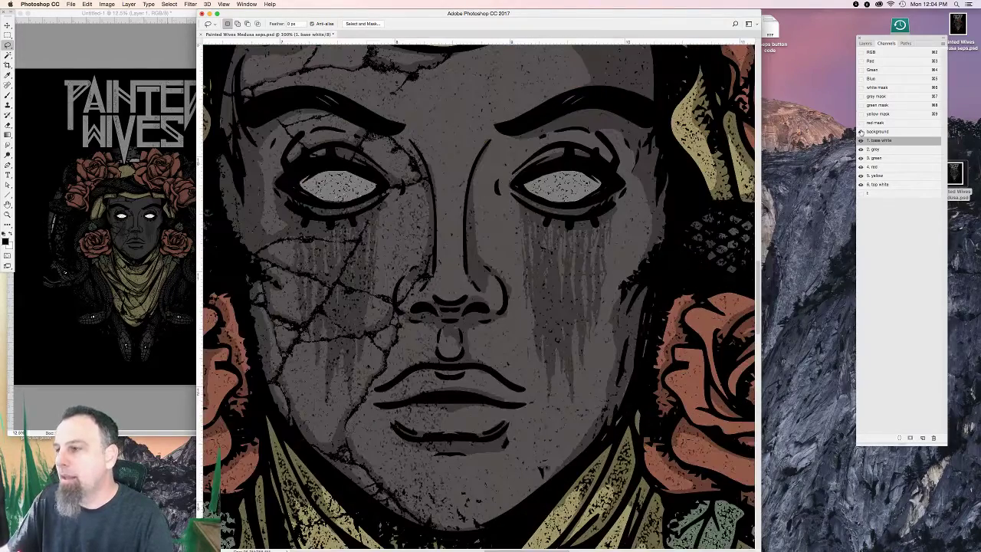
{"action": "left_click", "coordinate": [871, 53]}
{"action": "scroll", "coordinate": [616, 326], "scroll_direction": "down", "scroll_amount": 3}
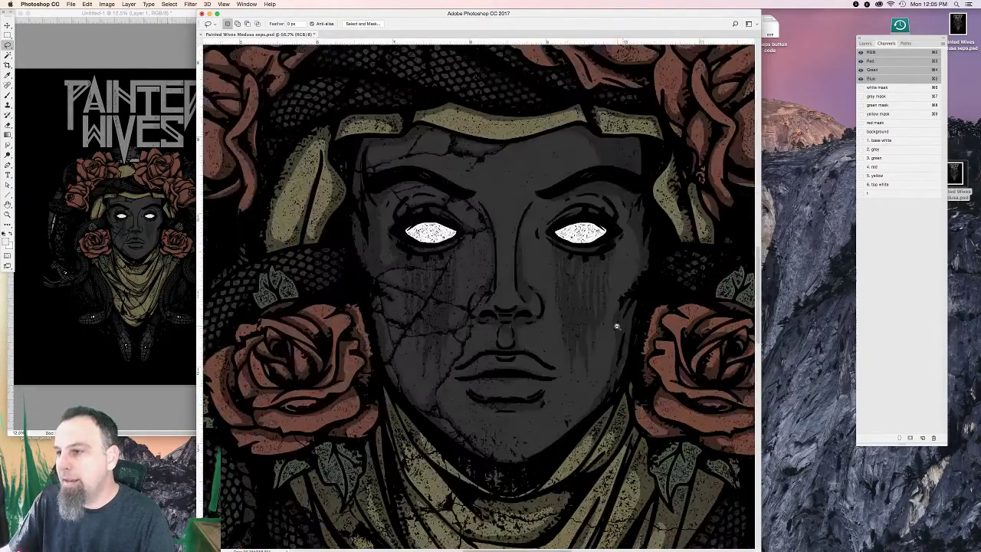
Show the numbered spot channels over the background and examine the eye and face tones in the combined preview.
{"action": "left_click", "coordinate": [880, 184]}
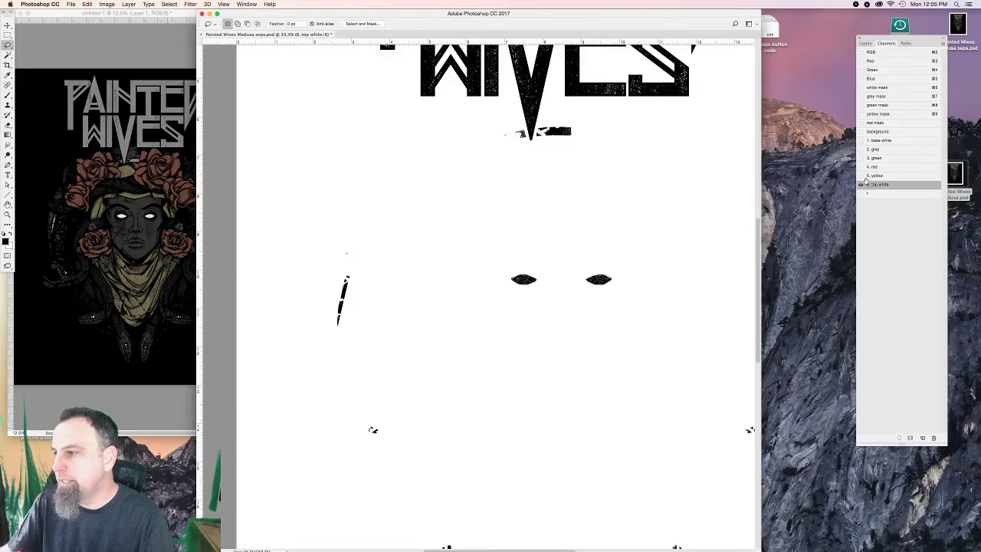
{"action": "left_click_drag", "start_coordinate": [860, 175], "coordinate": [861, 131]}
{"action": "left_click_drag", "start_coordinate": [632, 256], "coordinate": [552, 211]}
{"action": "left_click", "coordinate": [563, 303], "text": "super"}
{"action": "left_click", "coordinate": [563, 304], "text": "alt"}
{"action": "scroll", "coordinate": [562, 302], "scroll_direction": "down", "scroll_amount": 2}
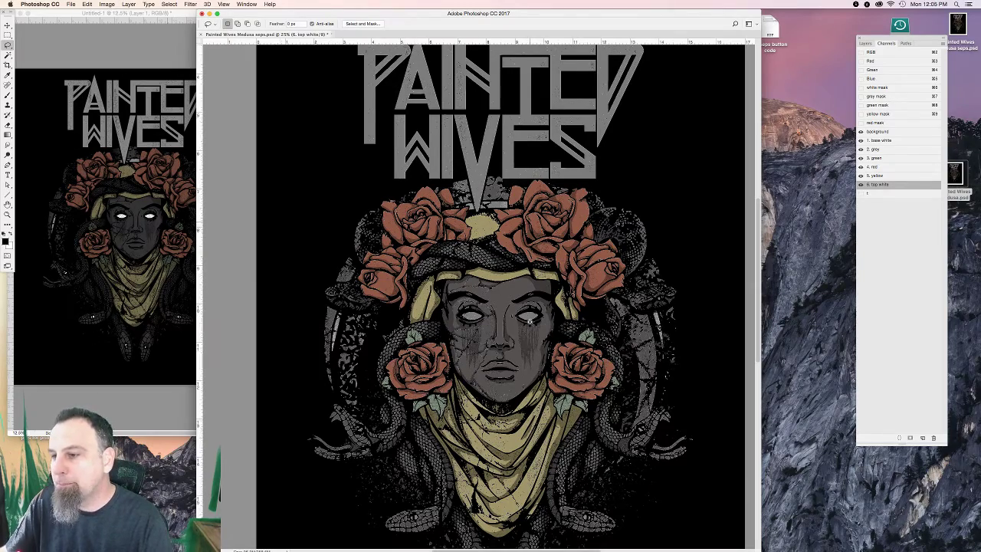
{"action": "scroll", "coordinate": [528, 322], "scroll_direction": "up", "scroll_amount": 2}
{"action": "scroll", "coordinate": [535, 316], "scroll_direction": "down", "scroll_amount": 2}
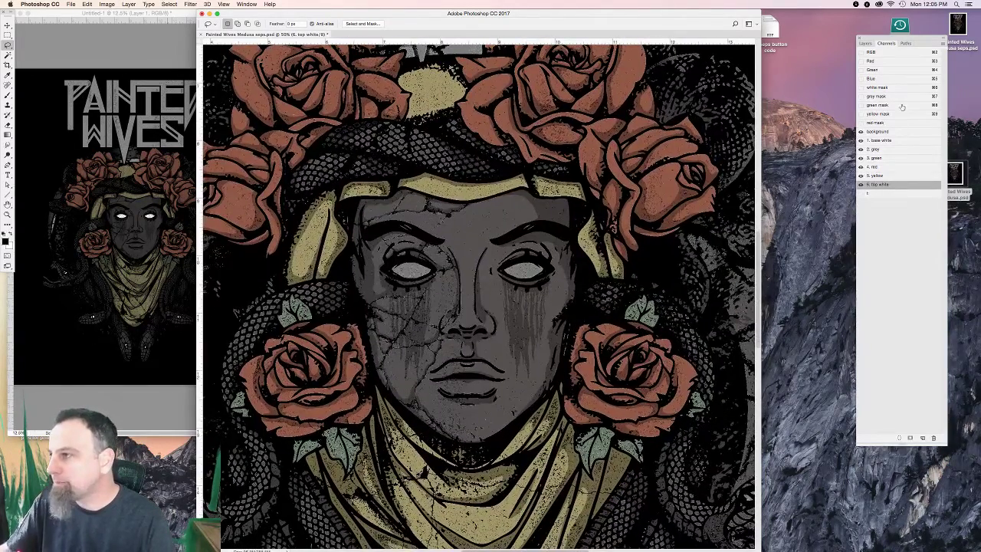
Paste the artwork into the "t" channel, invert it, and lower the Levels white input until only the eye whites remain.
{"action": "left_click", "coordinate": [883, 193]}
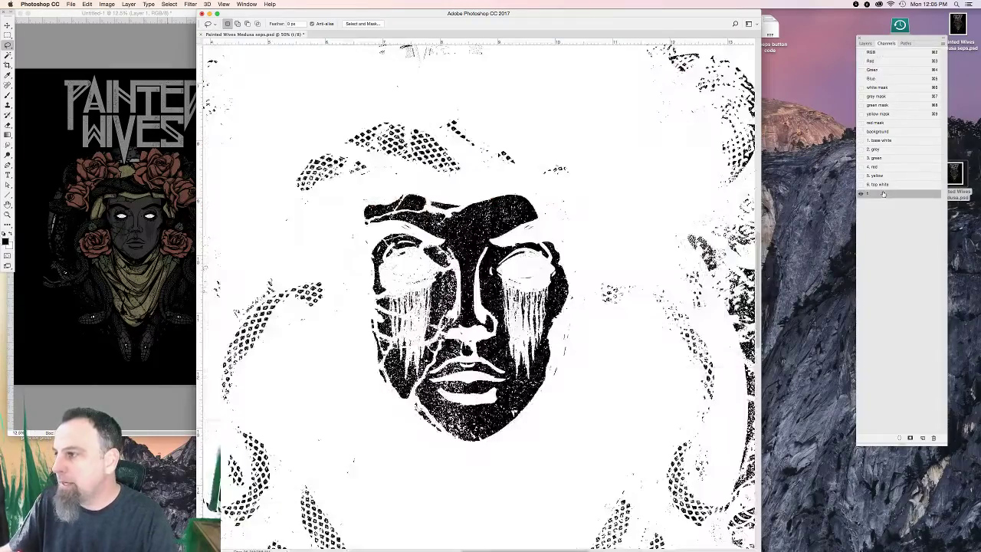
{"action": "key", "text": "super+v"}
{"action": "key", "text": "super+i"}
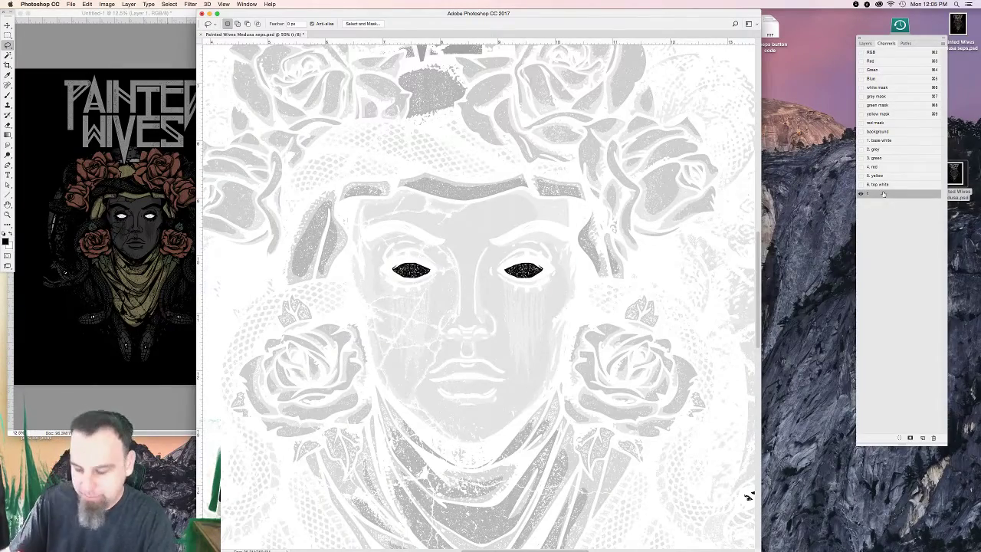
{"action": "key", "text": "ctrl+l"}
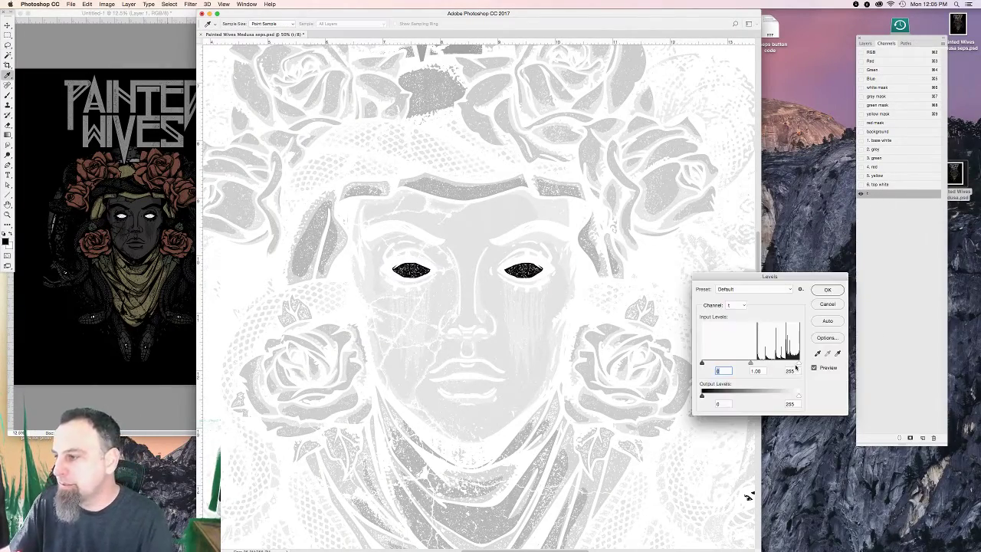
{"action": "left_click_drag", "start_coordinate": [799, 362], "coordinate": [753, 369]}
{"action": "key", "text": "Return"}
{"action": "key", "text": "l"}
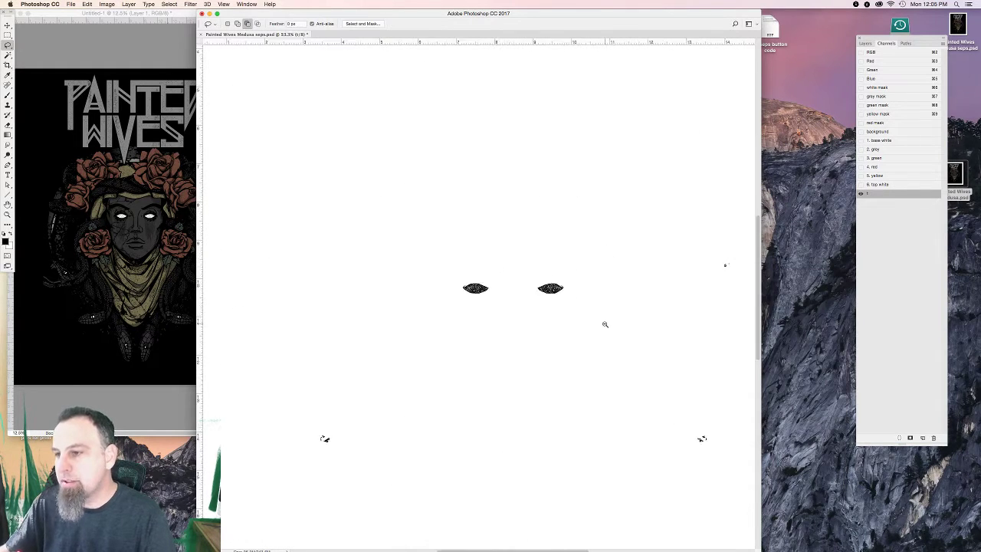
Add the isolated eye whites from "t" to "1. base white" and check them with the numbered channels over the background.
{"action": "key", "text": "super+minus"}
{"action": "key", "text": "super+minus"}
{"action": "key", "text": "super+minus"}
{"action": "left_click", "coordinate": [524, 291], "text": "super"}
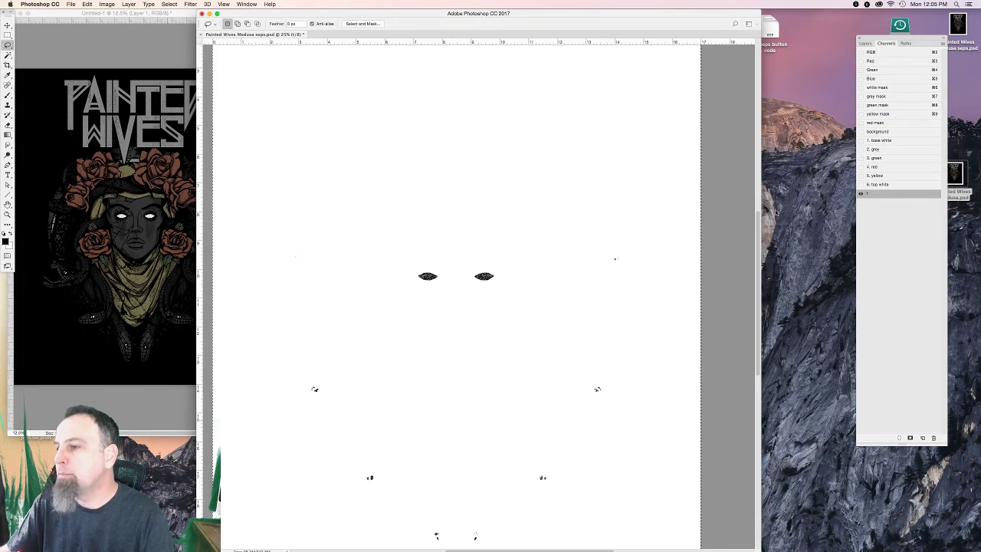
{"action": "left_click", "coordinate": [881, 141]}
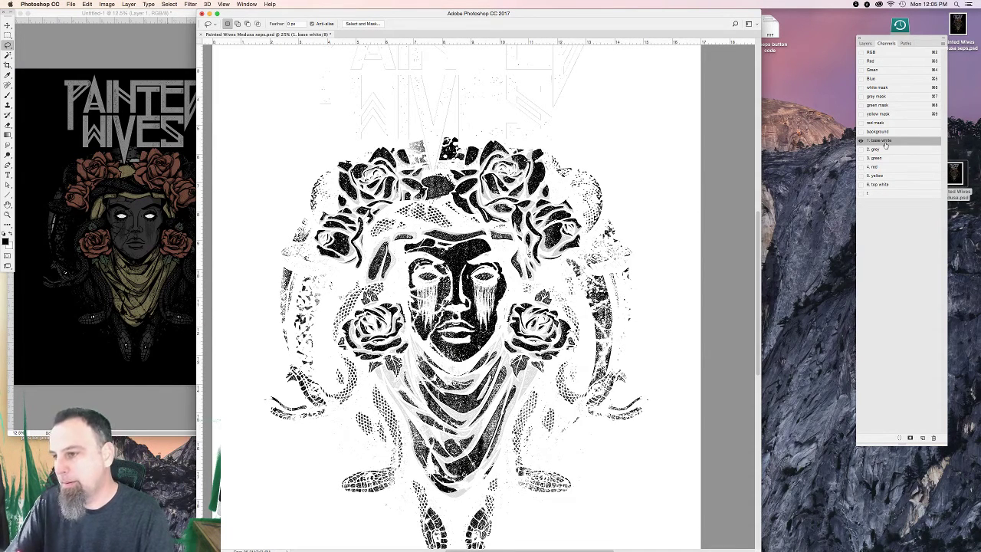
{"action": "left_click_drag", "start_coordinate": [860, 184], "coordinate": [861, 132]}
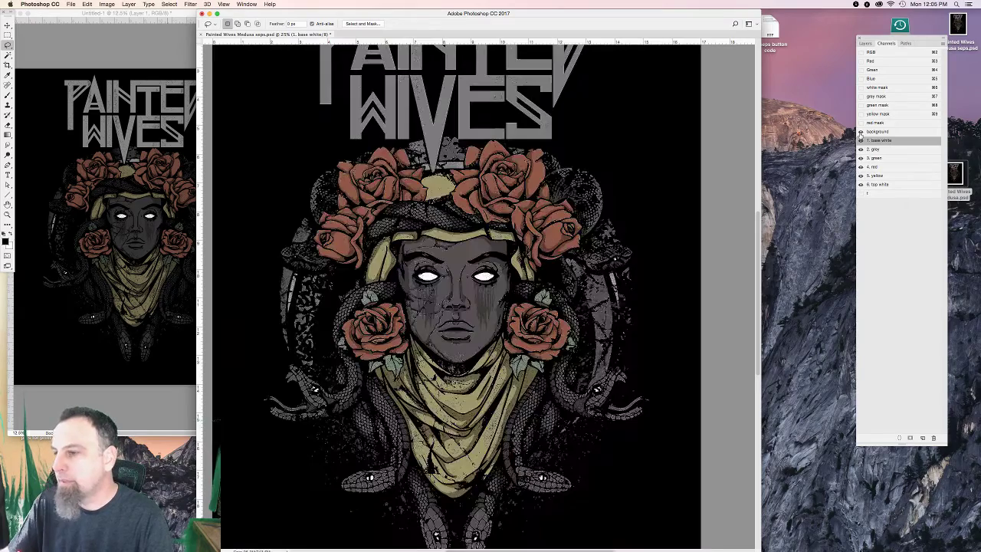
{"action": "left_click", "coordinate": [469, 282], "text": "super"}
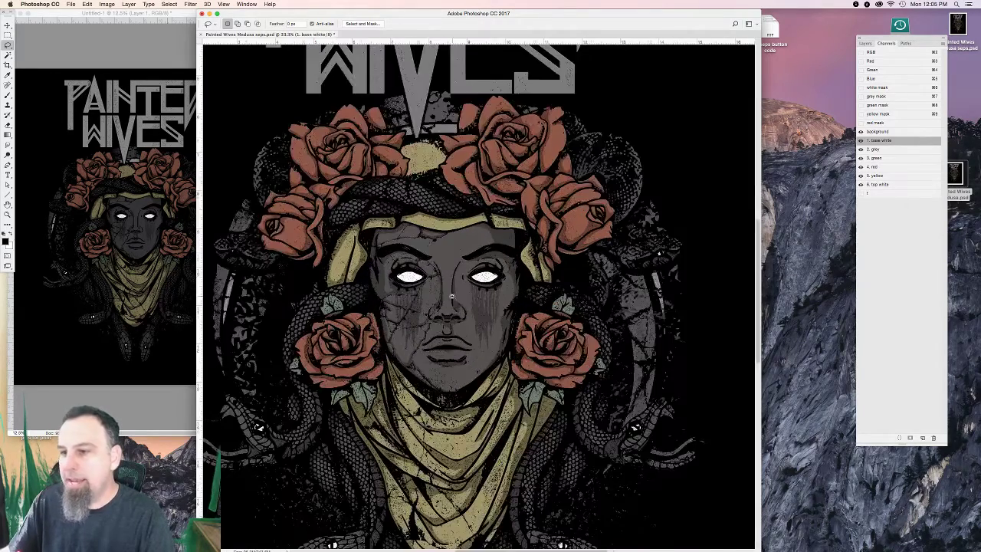
{"action": "left_click", "coordinate": [453, 296], "text": "super"}
{"action": "key", "text": "super+minus"}
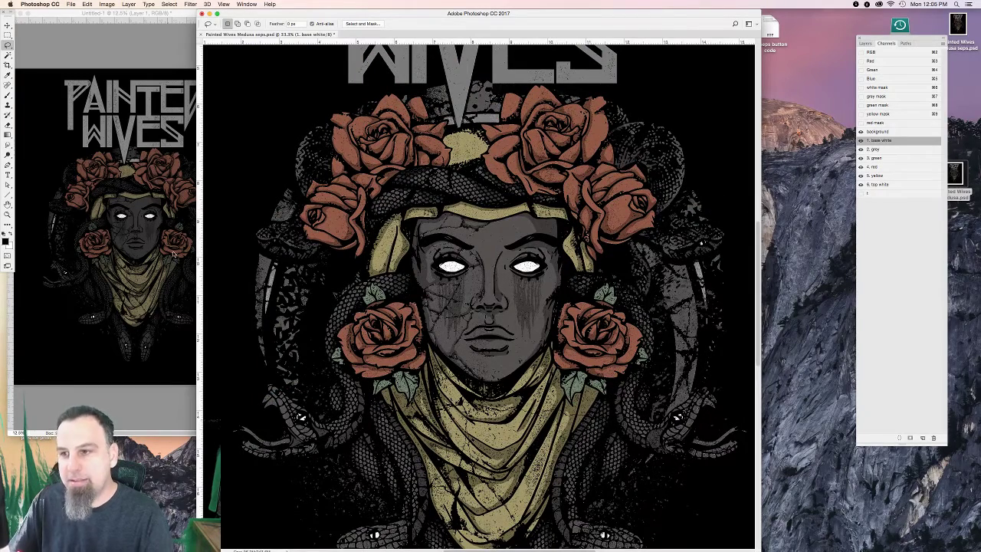
{"action": "key", "text": "super+minus"}
{"action": "key", "text": "super+minus"}
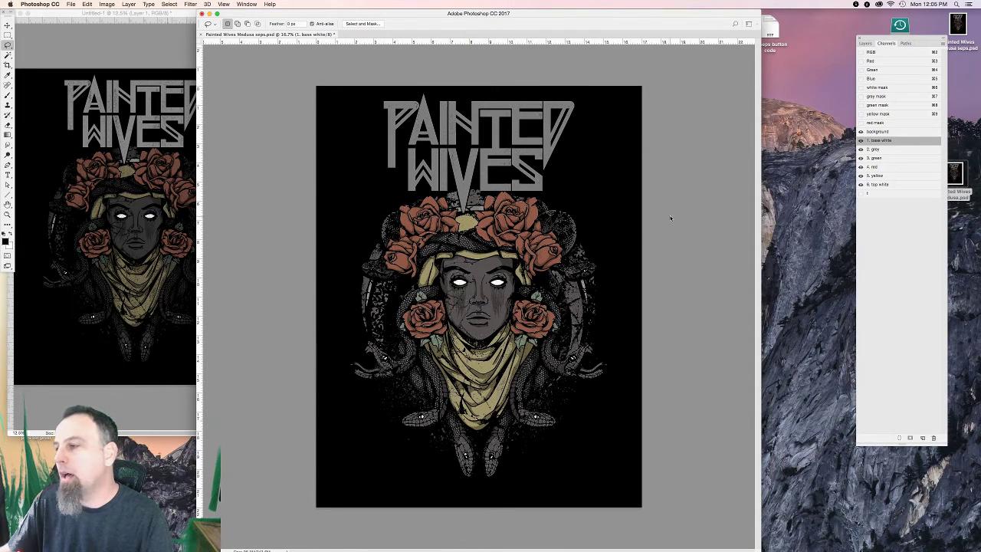
Apply Levels to the whole "1. base white" channel with a black output level of 89.
{"action": "left_click", "coordinate": [901, 117]}
{"action": "left_click", "coordinate": [887, 150]}
{"action": "left_click", "coordinate": [886, 142]}
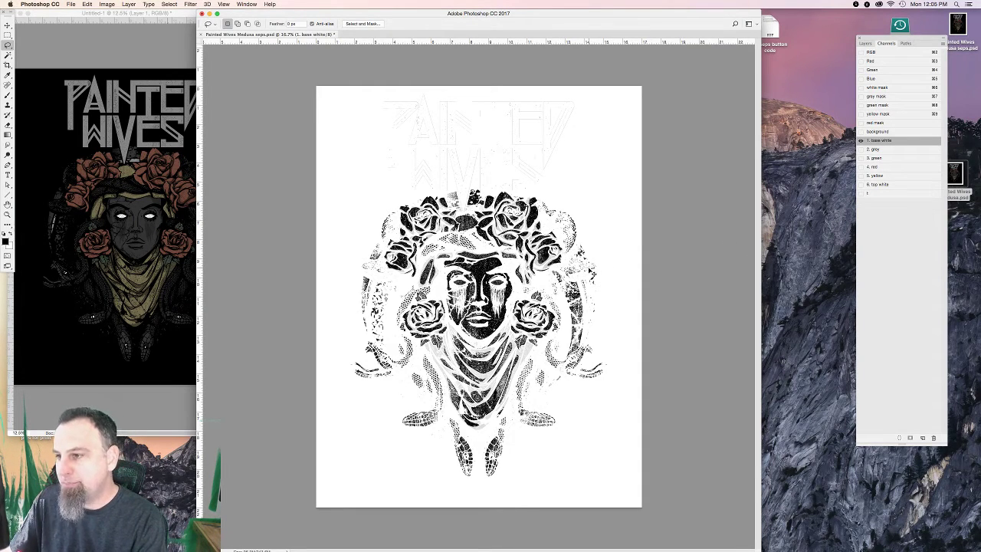
{"action": "key", "text": "super+l"}
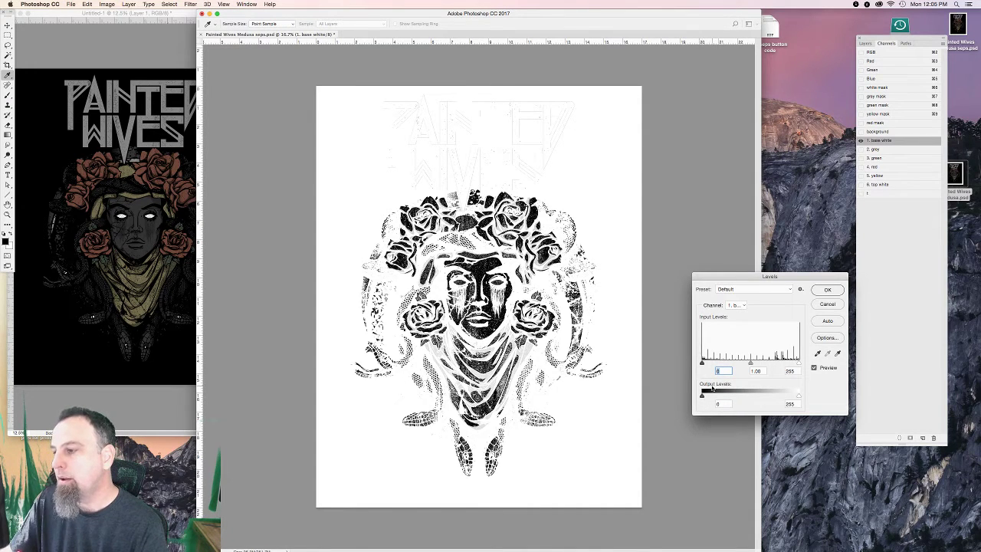
{"action": "left_click_drag", "start_coordinate": [702, 396], "coordinate": [733, 396]}
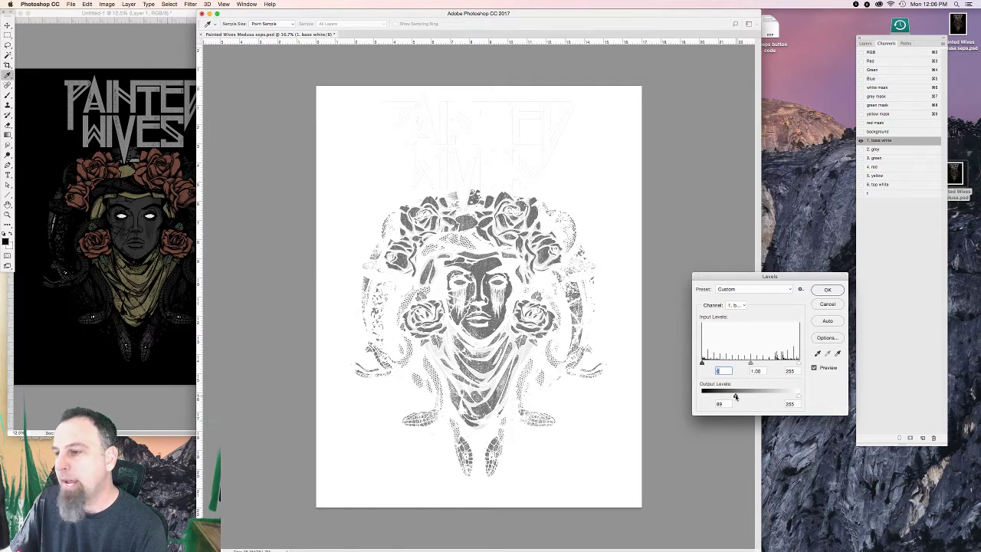
{"action": "left_click", "coordinate": [735, 397]}
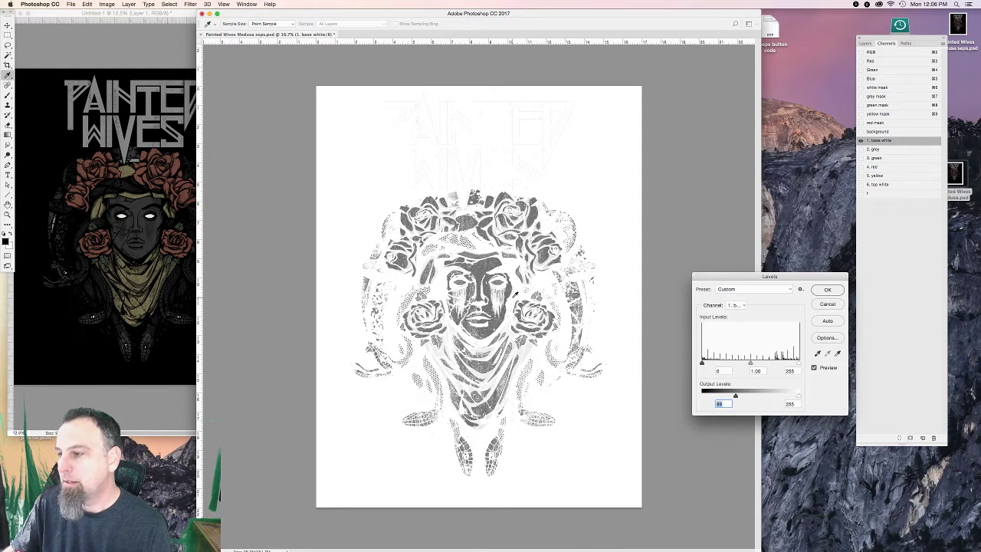
{"action": "key", "text": "Return"}
{"action": "key", "text": "l"}
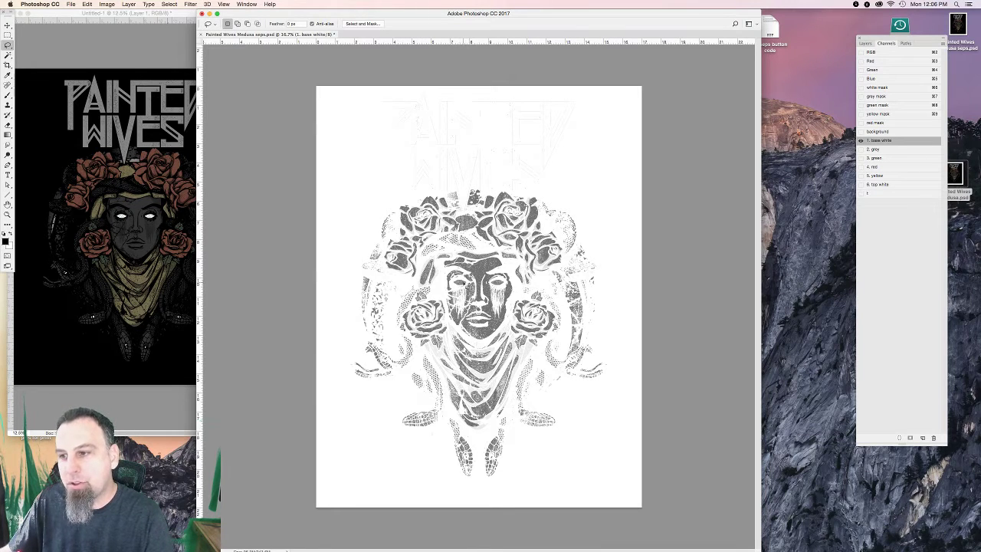
Refill the eye whites from "t" in solid black on "1. base white" and show the numbered channels over the background.
{"action": "left_click", "coordinate": [870, 194], "text": "super"}
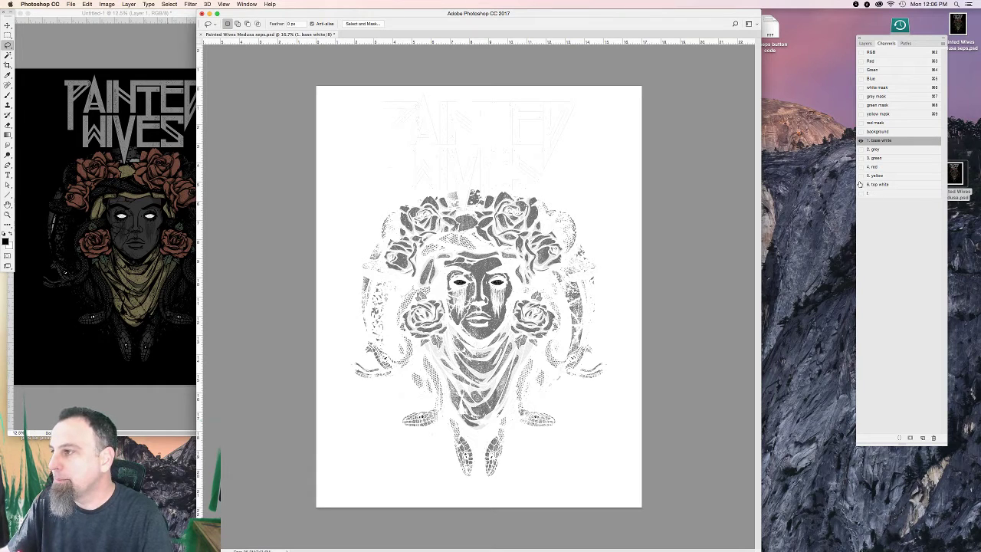
{"action": "left_click_drag", "start_coordinate": [859, 184], "coordinate": [860, 132]}
{"action": "left_click", "coordinate": [869, 132]}
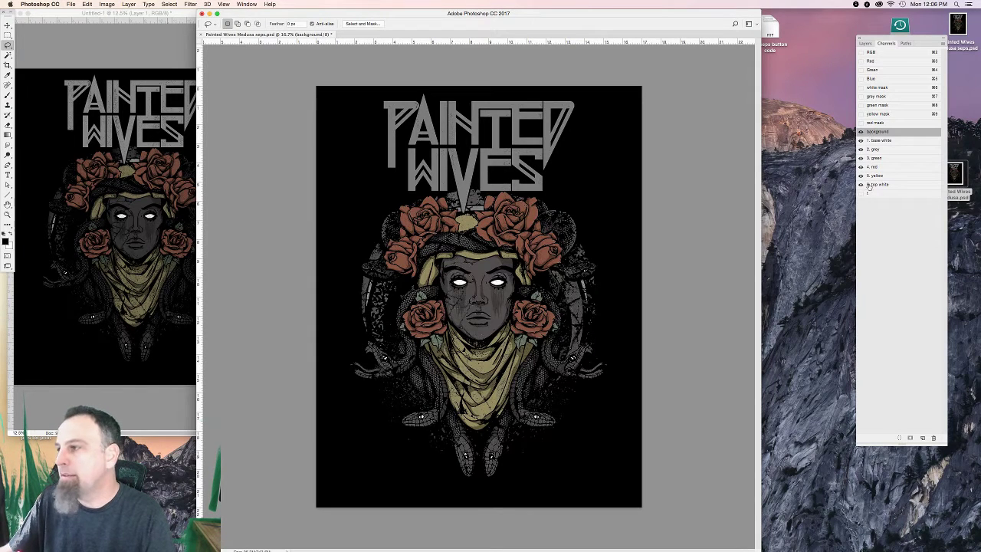
Delete the "t" channel and inspect the roses, face and title lettering in the combined preview.
{"action": "scroll", "coordinate": [497, 213], "scroll_direction": "up", "scroll_amount": 2}
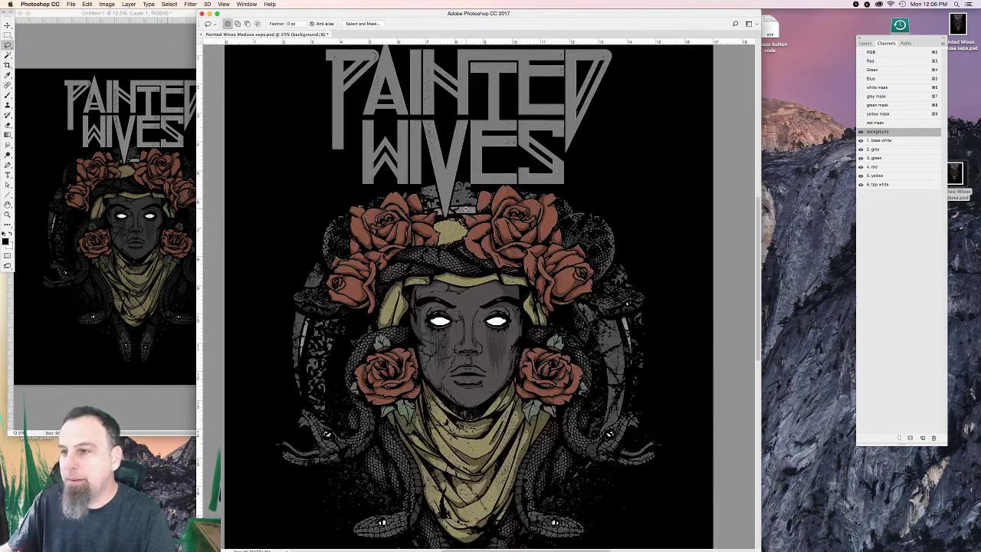
{"action": "left_click_drag", "start_coordinate": [529, 181], "coordinate": [550, 163]}
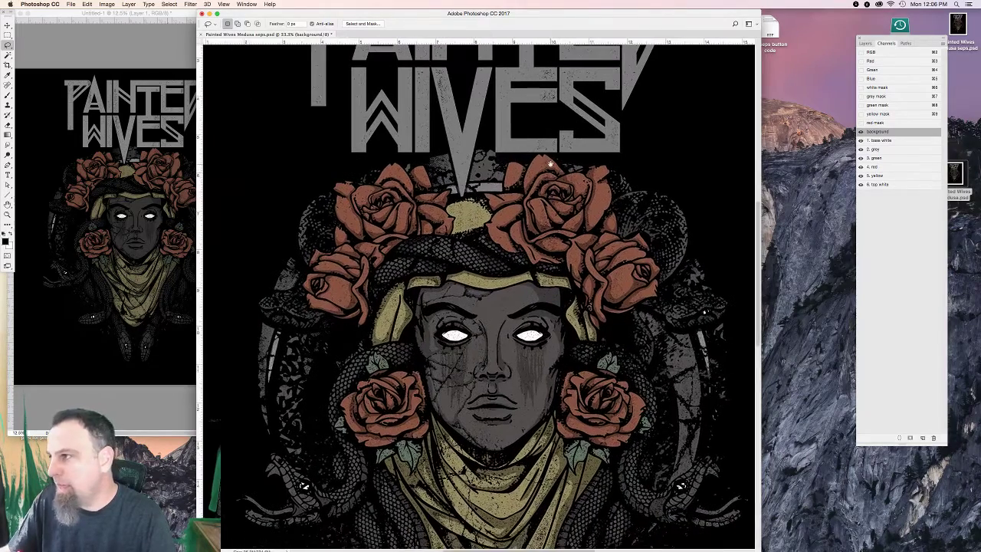
{"action": "left_click_drag", "start_coordinate": [535, 222], "coordinate": [494, 222]}
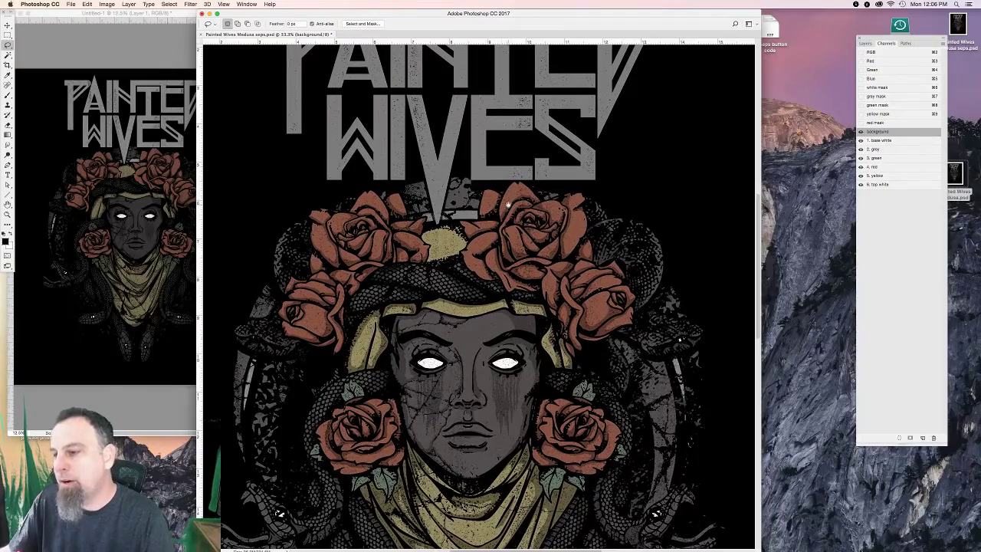
{"action": "scroll", "coordinate": [474, 339], "scroll_direction": "up", "scroll_amount": 2}
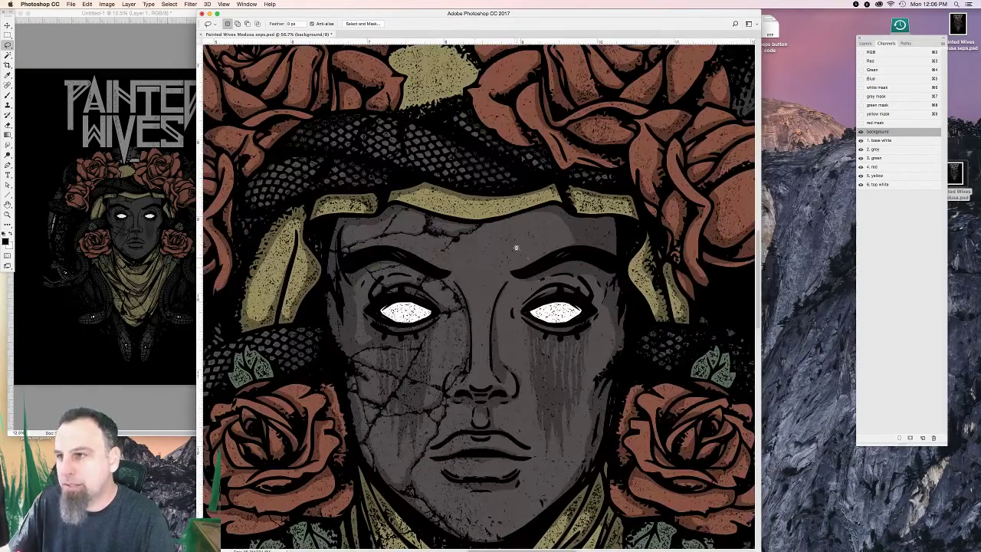
{"action": "scroll", "coordinate": [515, 248], "scroll_direction": "down", "scroll_amount": 1}
{"action": "scroll", "coordinate": [516, 247], "scroll_direction": "up", "scroll_amount": 1}
{"action": "scroll", "coordinate": [502, 261], "scroll_direction": "up", "scroll_amount": 6}
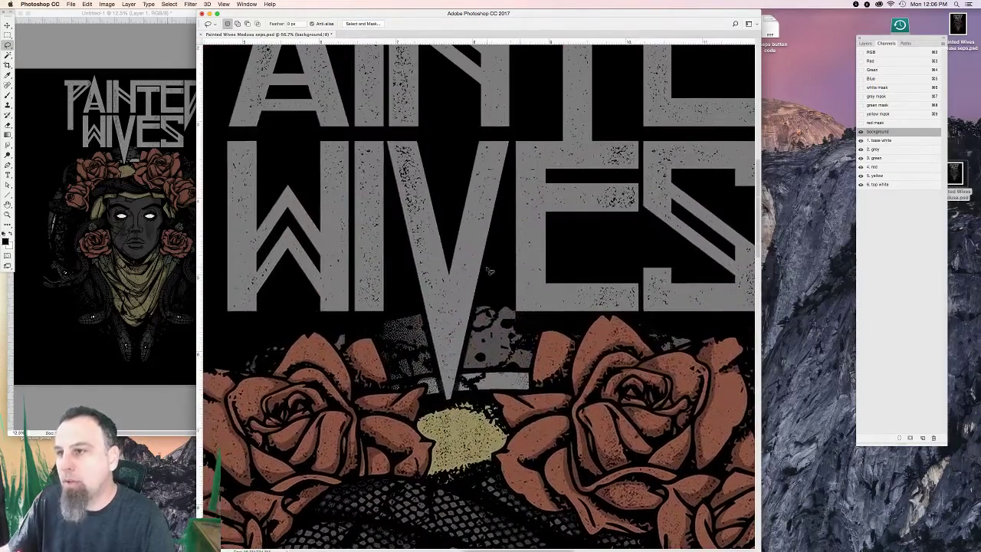
Check the title area in "1. base white" and "2. grey", and select both channels together with the background shown.
{"action": "left_click", "coordinate": [881, 140]}
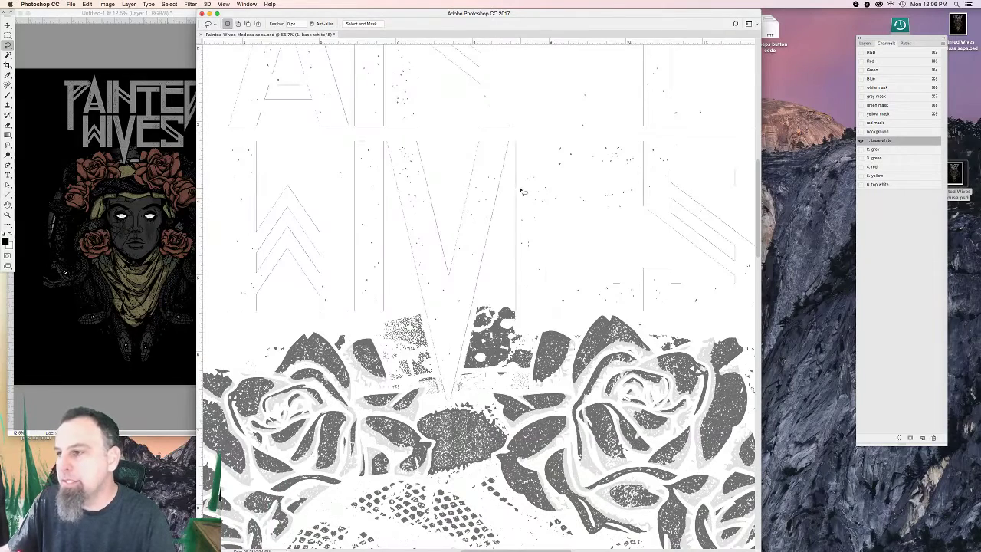
{"action": "left_click", "coordinate": [876, 149]}
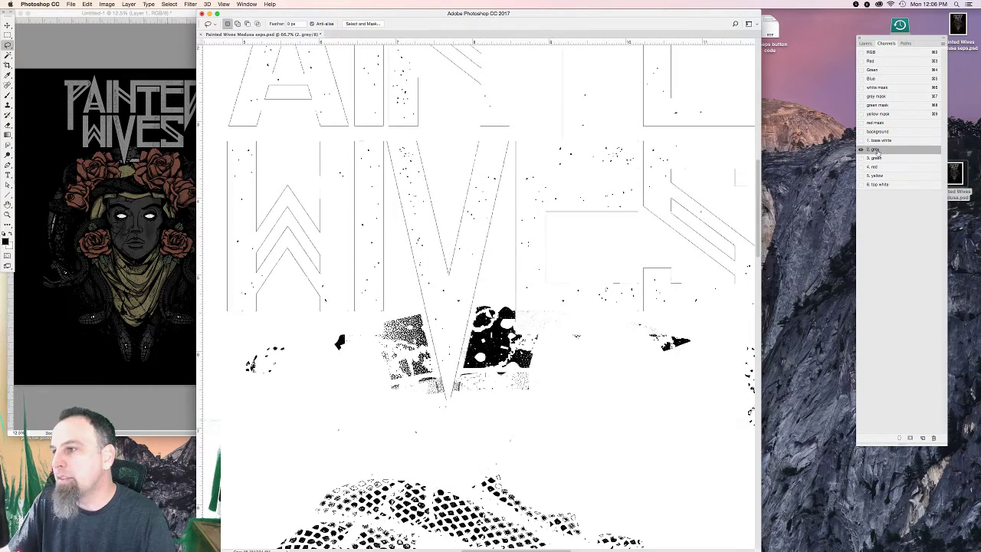
{"action": "left_click", "coordinate": [620, 223], "text": "alt"}
{"action": "left_click", "coordinate": [881, 141]}
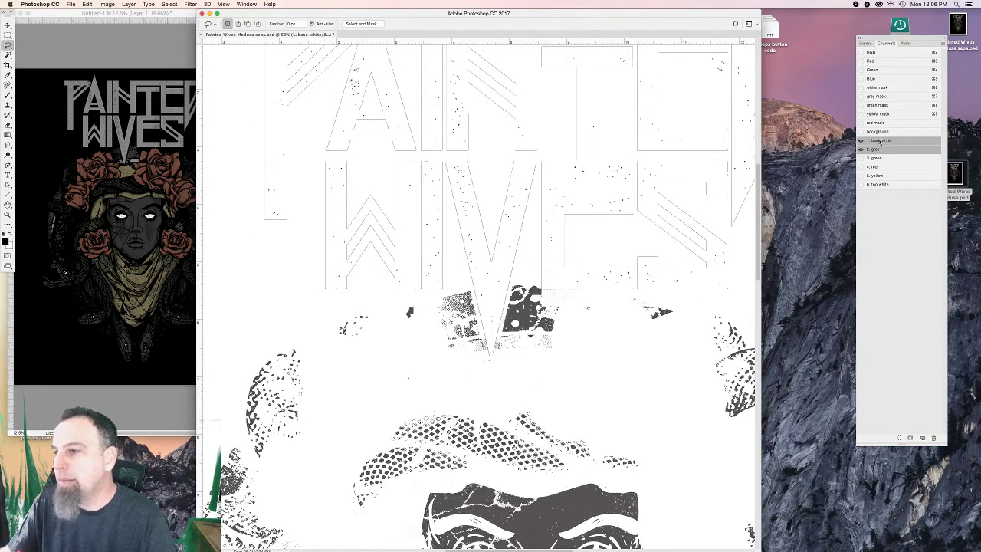
{"action": "left_click", "coordinate": [861, 132]}
{"action": "scroll", "coordinate": [541, 248], "scroll_direction": "left", "scroll_amount": 2}
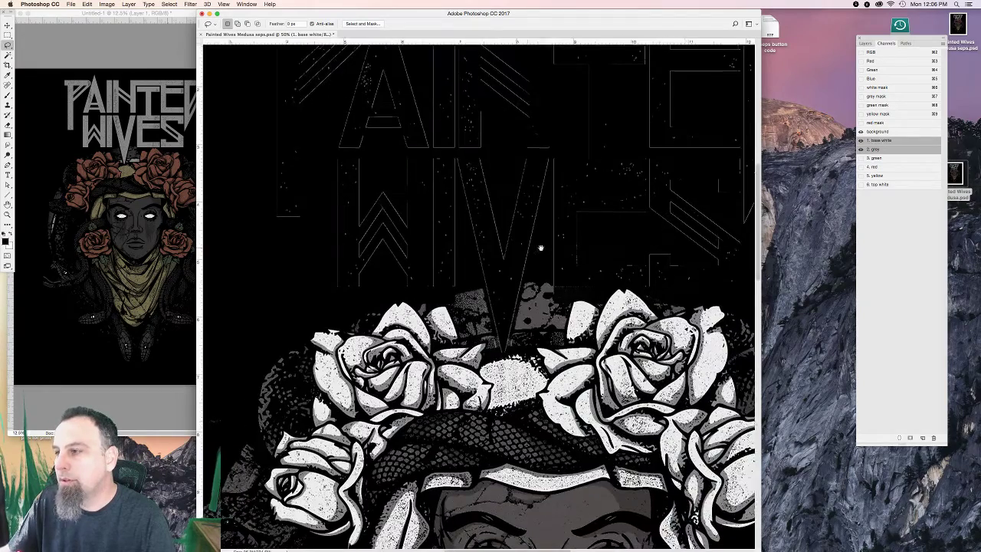
{"action": "left_click", "coordinate": [544, 248], "text": "alt"}
{"action": "left_click", "coordinate": [390, 218]}
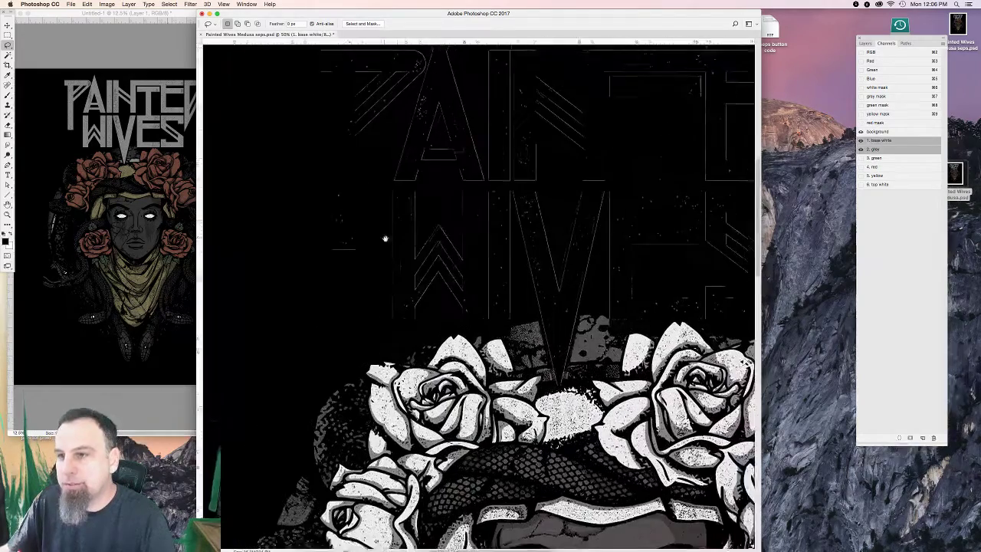
Lasso the title lettering above the roses, clear its stray outlines and specks from "1. base white" and "2. grey", and deselect.
{"action": "mouse_move", "coordinate": [470, 63]}
{"action": "left_mouse_down"}
{"action": "mouse_move", "coordinate": [346, 41]}
{"action": "mouse_move", "coordinate": [232, 261]}
{"action": "mouse_move", "coordinate": [314, 338]}
{"action": "mouse_move", "coordinate": [402, 368]}
{"action": "mouse_move", "coordinate": [456, 352]}
{"action": "mouse_move", "coordinate": [542, 350]}
{"action": "mouse_move", "coordinate": [580, 332]}
{"action": "mouse_move", "coordinate": [888, 362]}
{"action": "mouse_move", "coordinate": [715, 366]}
{"action": "mouse_move", "coordinate": [726, 176]}
{"action": "mouse_move", "coordinate": [738, 143]}
{"action": "mouse_move", "coordinate": [734, 62]}
{"action": "mouse_move", "coordinate": [387, 42]}
{"action": "left_mouse_up"}
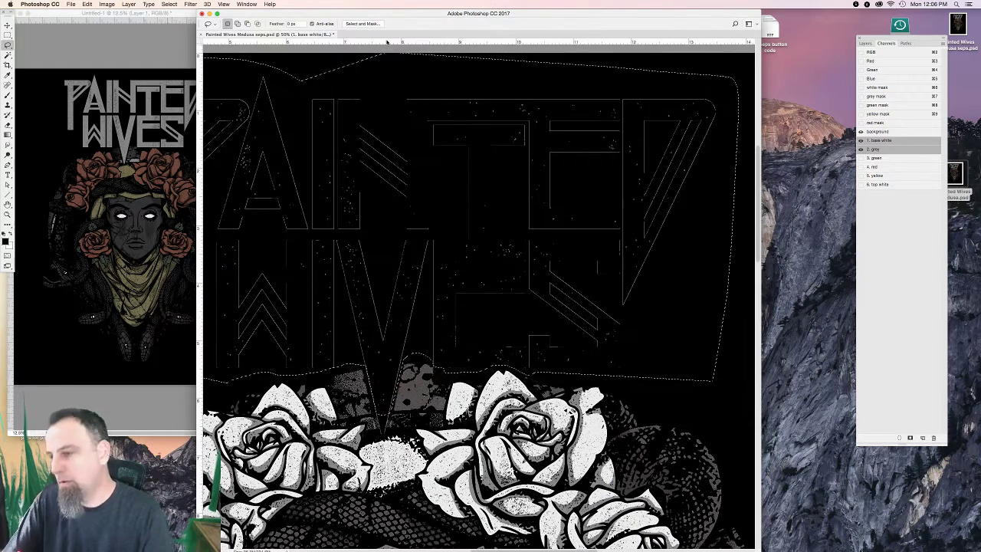
{"action": "key", "text": "Delete"}
{"action": "key", "text": "super+d"}
{"action": "left_click", "coordinate": [883, 123]}
{"action": "left_click", "coordinate": [876, 140]}
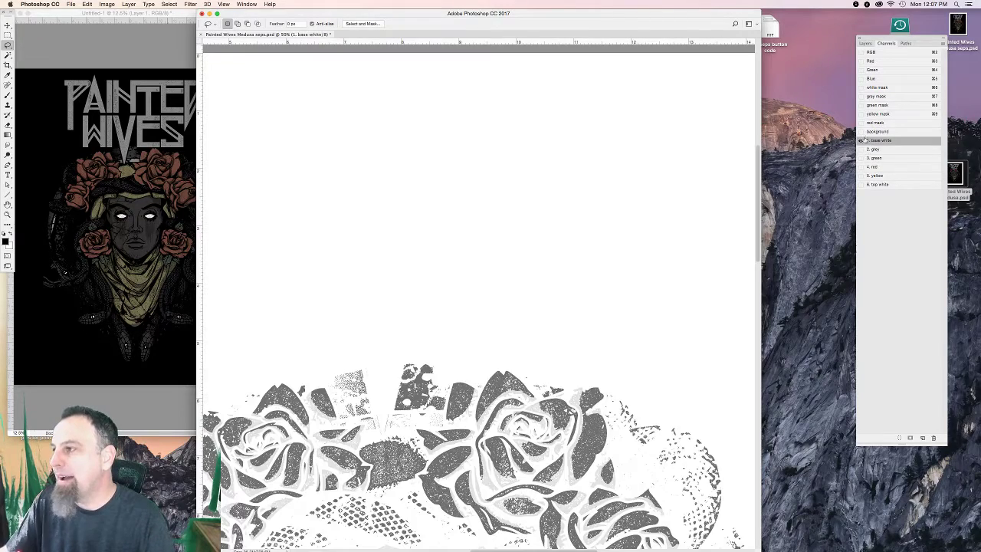
Show all numbered channels over the background and review the whole design and the face up close.
{"action": "left_click", "coordinate": [861, 185]}
{"action": "left_click_drag", "start_coordinate": [861, 132], "coordinate": [860, 184]}
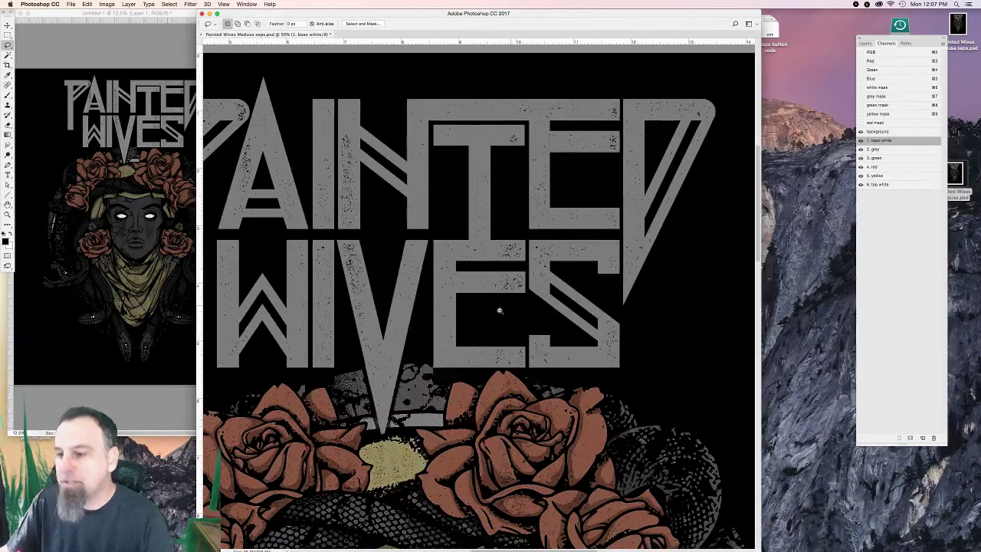
{"action": "left_click", "coordinate": [498, 306], "text": "alt"}
{"action": "key", "text": "super+minus"}
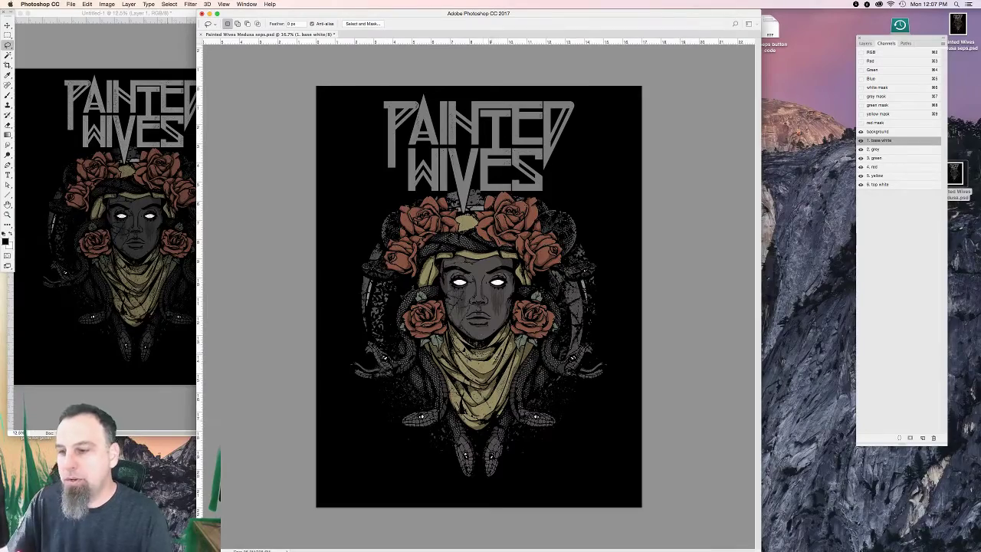
{"action": "key", "text": "super+plus"}
{"action": "key", "text": "super+plus"}
{"action": "key", "text": "super+plus"}
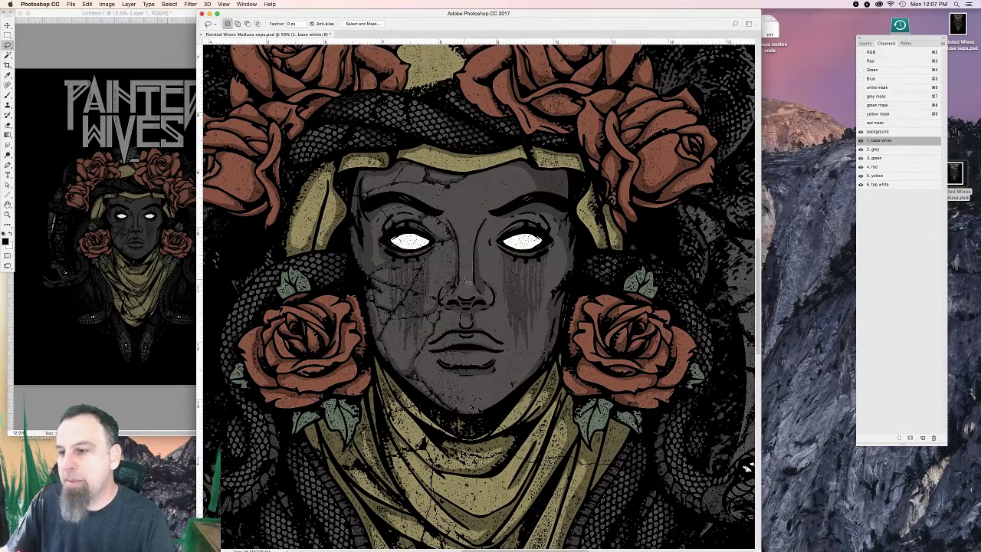
Review the face, eyes, headband, roses and snakes in the combined preview, both close up and across the whole design.
{"action": "left_click", "coordinate": [474, 290], "text": "alt+super"}
{"action": "left_click", "coordinate": [475, 291], "text": "super"}
{"action": "left_click", "coordinate": [476, 291], "text": "super"}
{"action": "left_click", "coordinate": [476, 292], "text": "alt+super"}
{"action": "left_click", "coordinate": [476, 292], "text": "alt+super"}
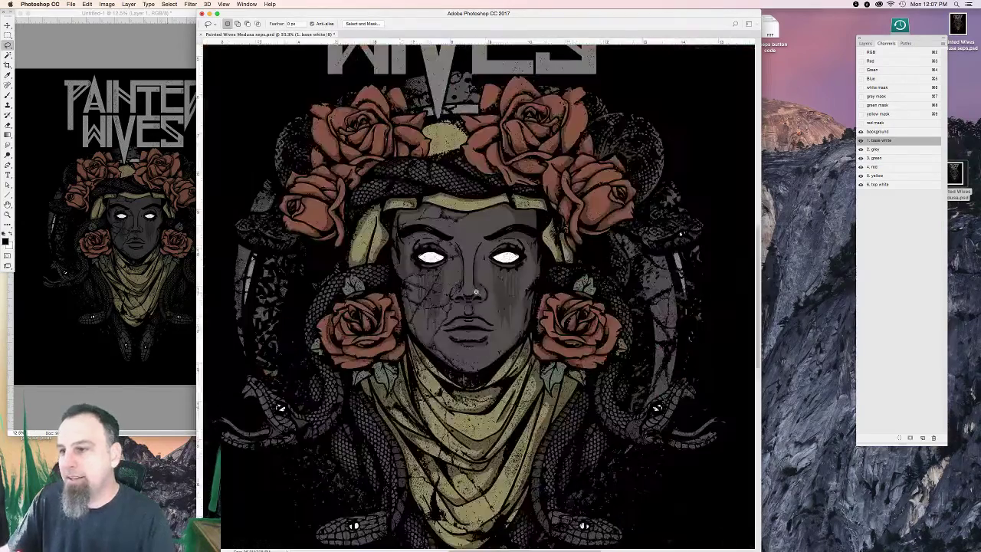
{"action": "key", "text": "super+minus"}
{"action": "key", "text": "super+minus"}
{"action": "key", "text": "super+plus"}
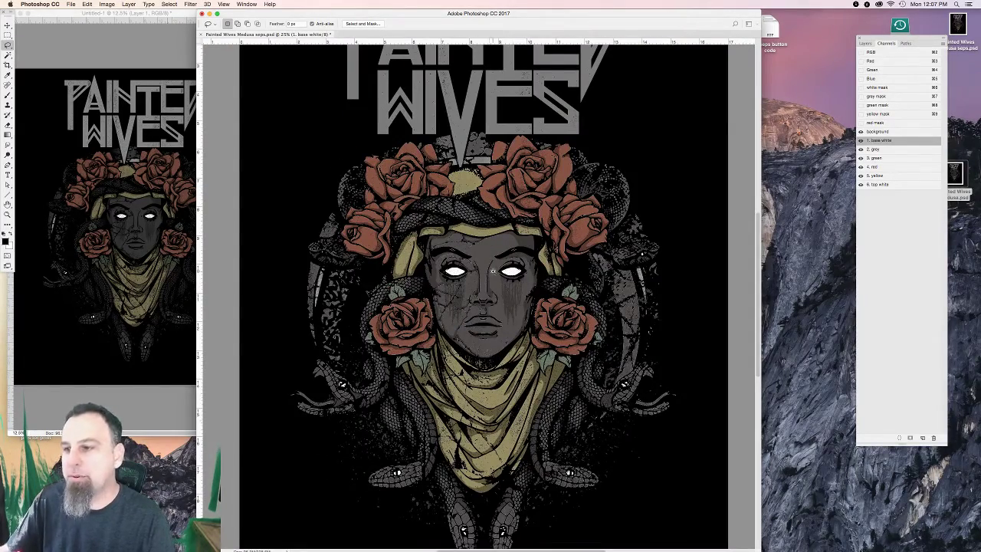
{"action": "key", "text": "super+plus"}
{"action": "key", "text": "super+plus"}
{"action": "key", "text": "super+plus"}
{"action": "key", "text": "super+plus"}
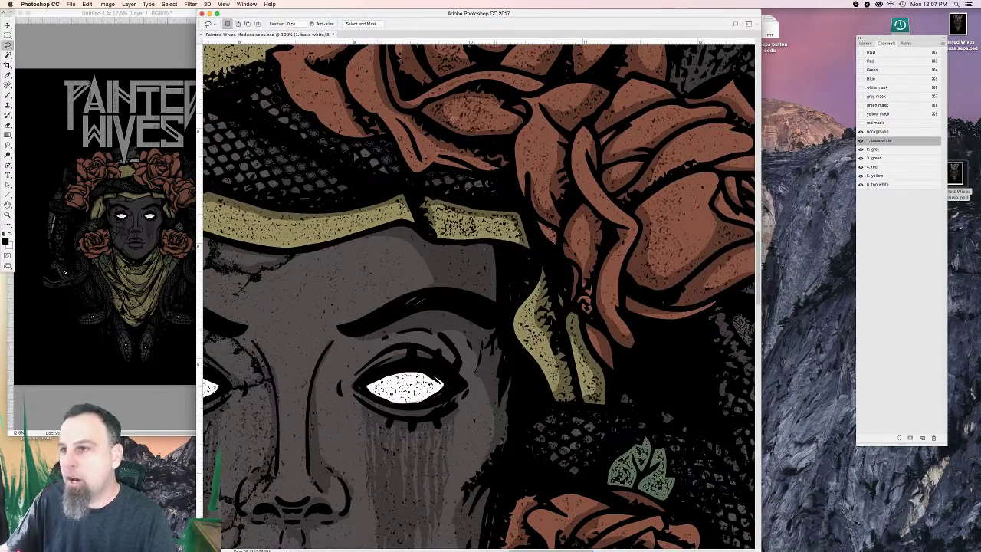
{"action": "scroll", "coordinate": [633, 193], "scroll_direction": "down", "scroll_amount": 5}
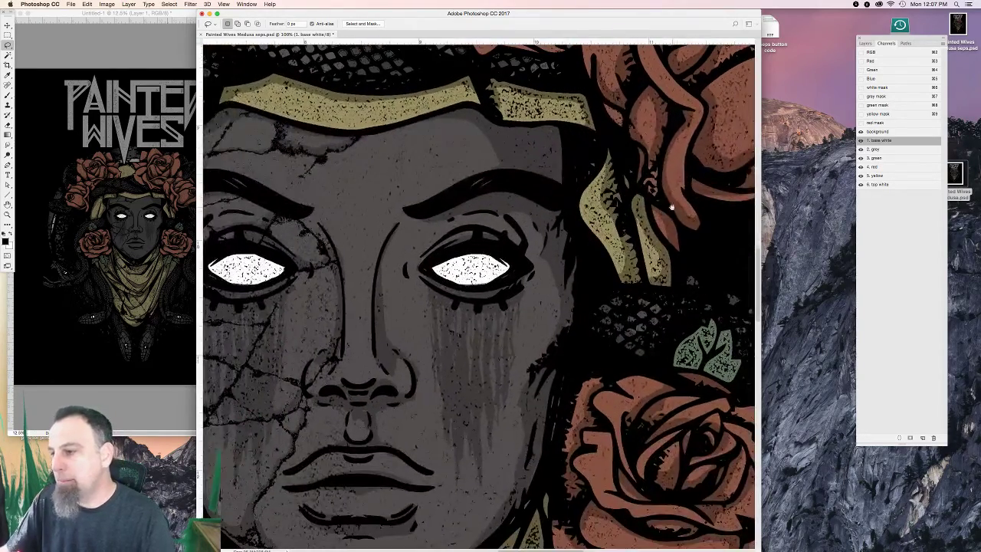
{"action": "scroll", "coordinate": [537, 350], "scroll_direction": "up", "scroll_amount": 2}
{"action": "scroll", "coordinate": [528, 307], "scroll_direction": "up", "scroll_amount": 4}
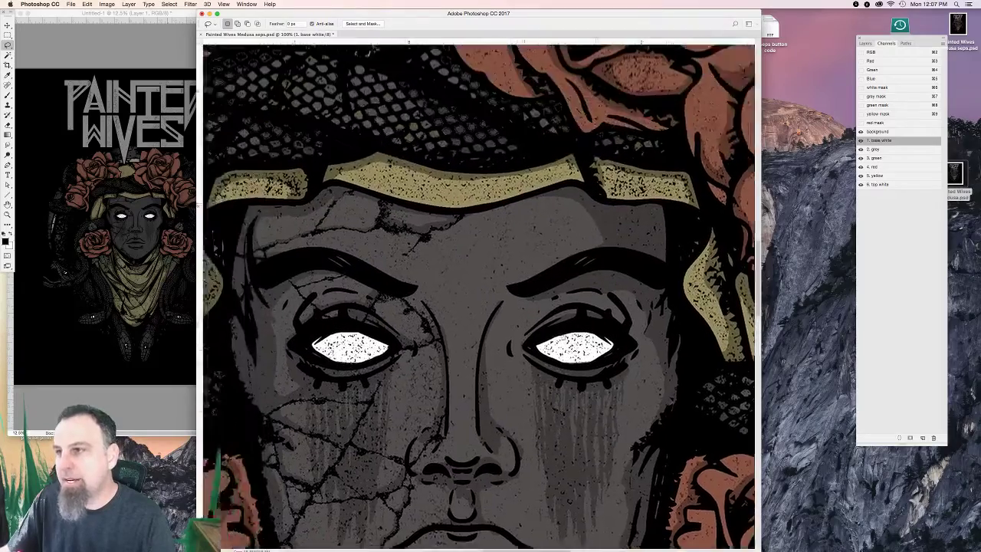
{"action": "scroll", "coordinate": [524, 255], "scroll_direction": "up", "scroll_amount": 3}
{"action": "key", "text": "super+minus"}
{"action": "key", "text": "super+minus"}
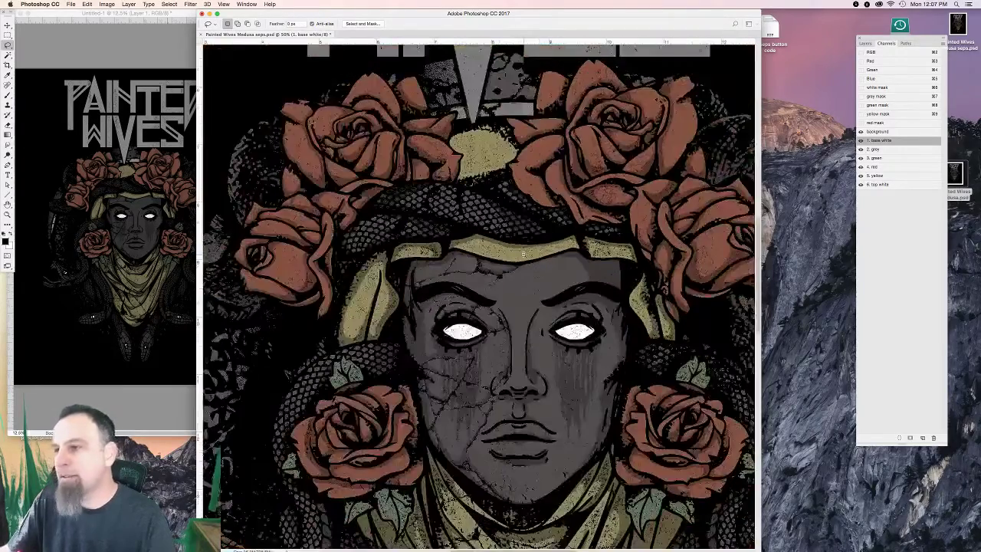
{"action": "key", "text": "super+minus"}
Duplicate the "6. top white" channel as a spot channel named "t" and paste a copy of the RGB composite artwork into it.
{"action": "left_click_drag", "start_coordinate": [896, 185], "coordinate": [923, 438]}
{"action": "double_click", "coordinate": [905, 195]}
{"action": "type", "text": "t"}
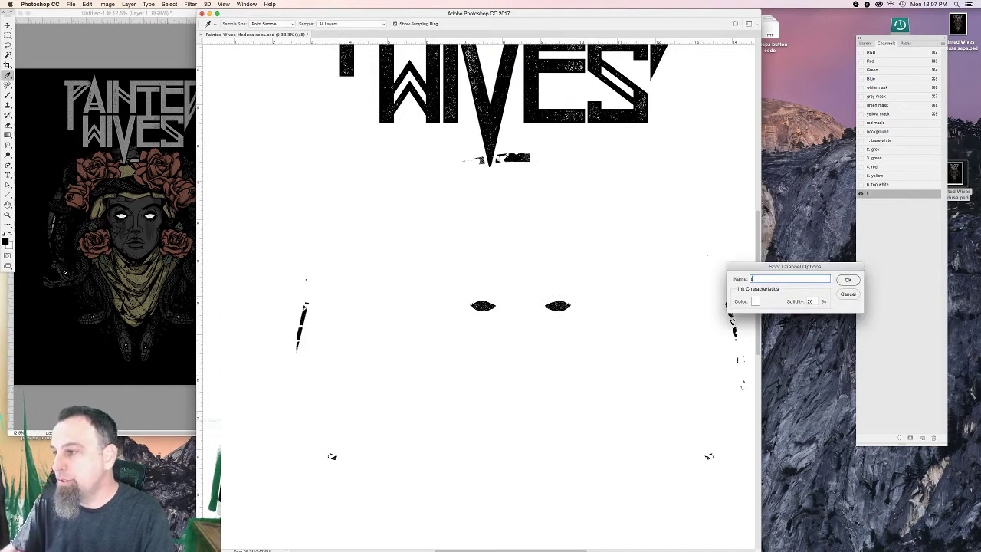
{"action": "key", "text": "Return"}
{"action": "left_click", "coordinate": [888, 55]}
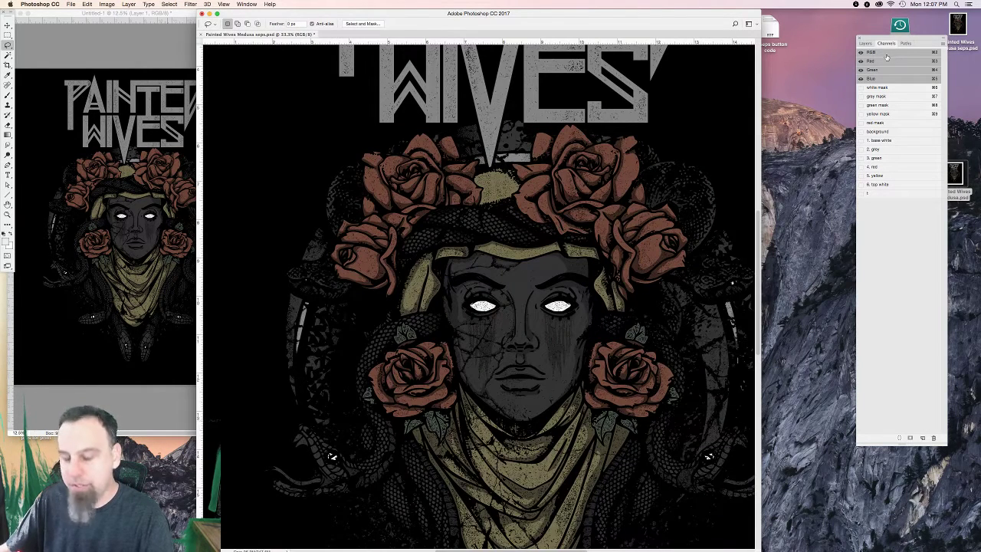
{"action": "left_click", "coordinate": [883, 194]}
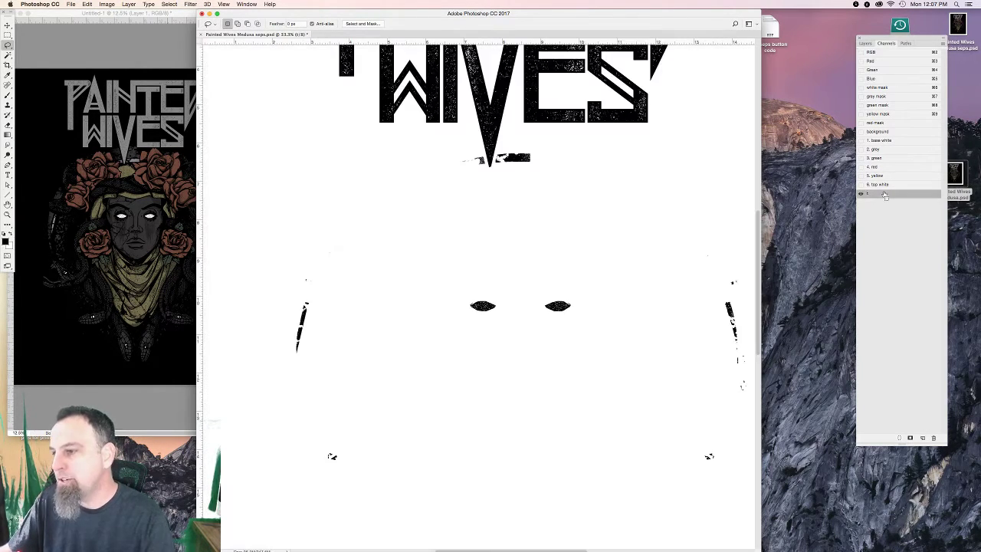
{"action": "key", "text": "super+v"}
{"action": "key", "text": "super+i"}
Set the Levels white input of the "t" channel to 22 and load the channel as a selection.
{"action": "key", "text": "super+l"}
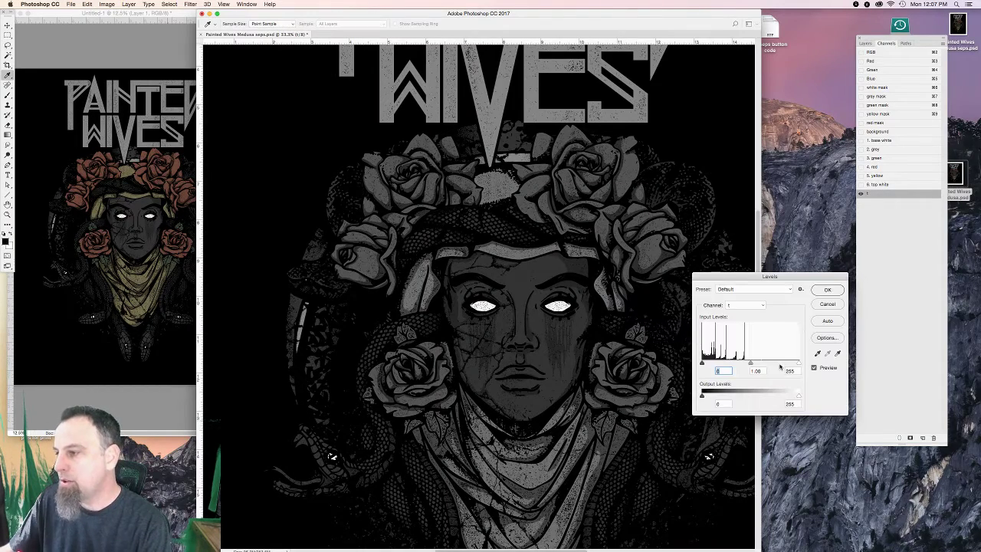
{"action": "left_click_drag", "start_coordinate": [798, 364], "coordinate": [712, 370]}
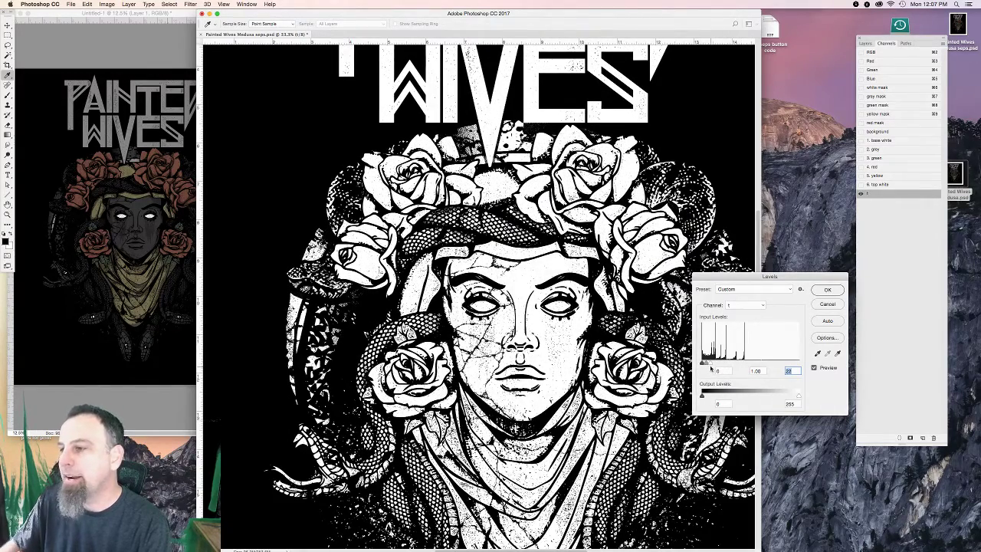
{"action": "key", "text": "Return"}
{"action": "left_click_drag", "start_coordinate": [641, 374], "coordinate": [602, 321]}
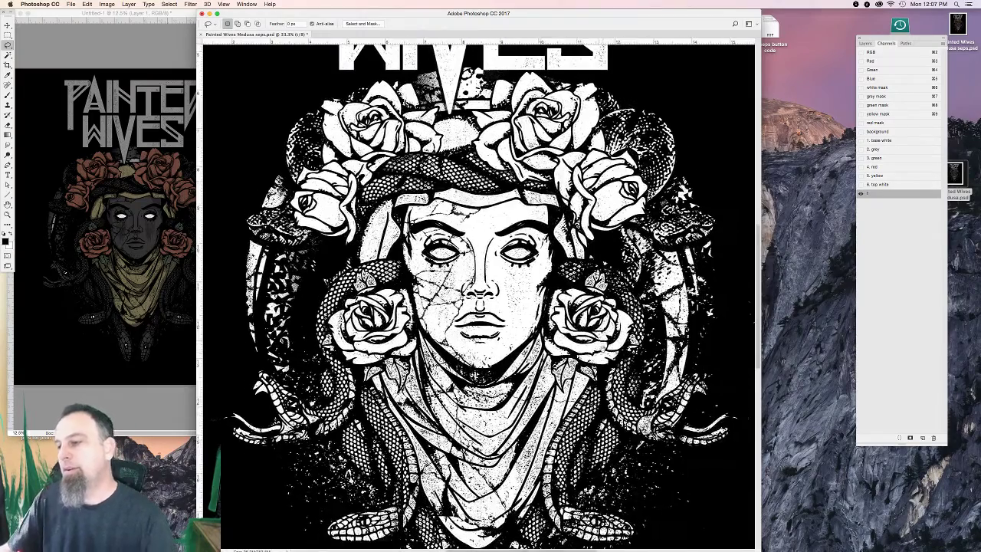
{"action": "left_click", "coordinate": [869, 196], "text": "super"}
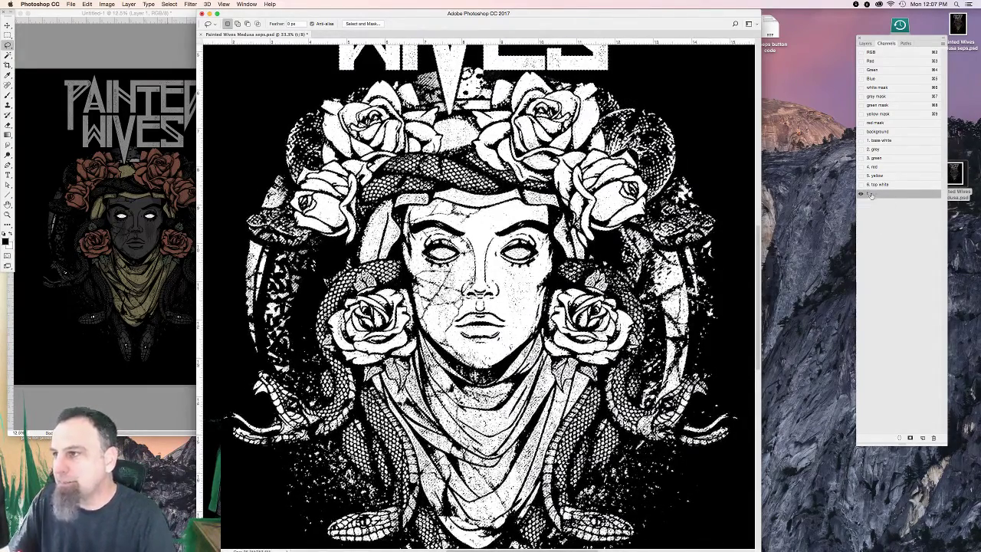
{"action": "left_click", "coordinate": [169, 4]}
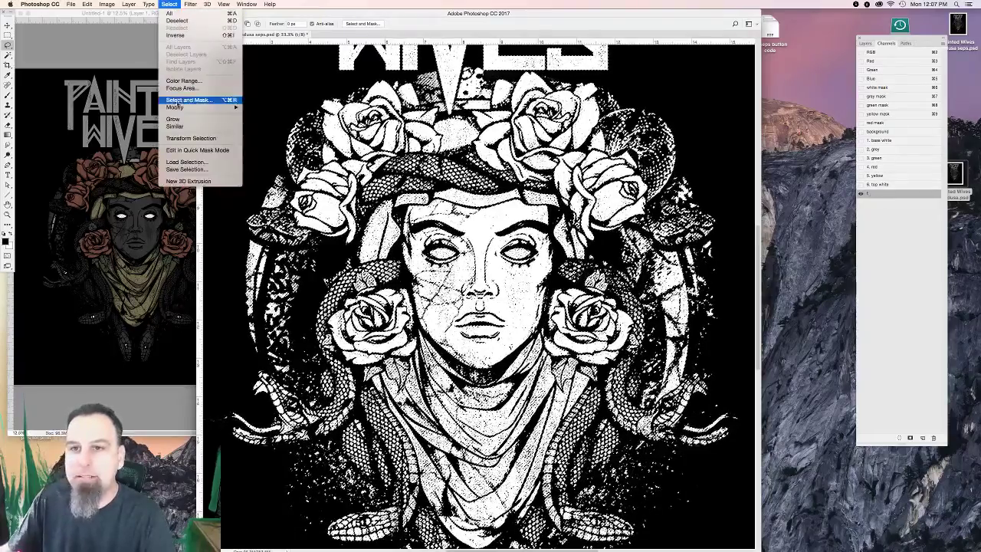
{"action": "mouse_move", "coordinate": [222, 106]}
{"action": "left_click", "coordinate": [261, 129]}
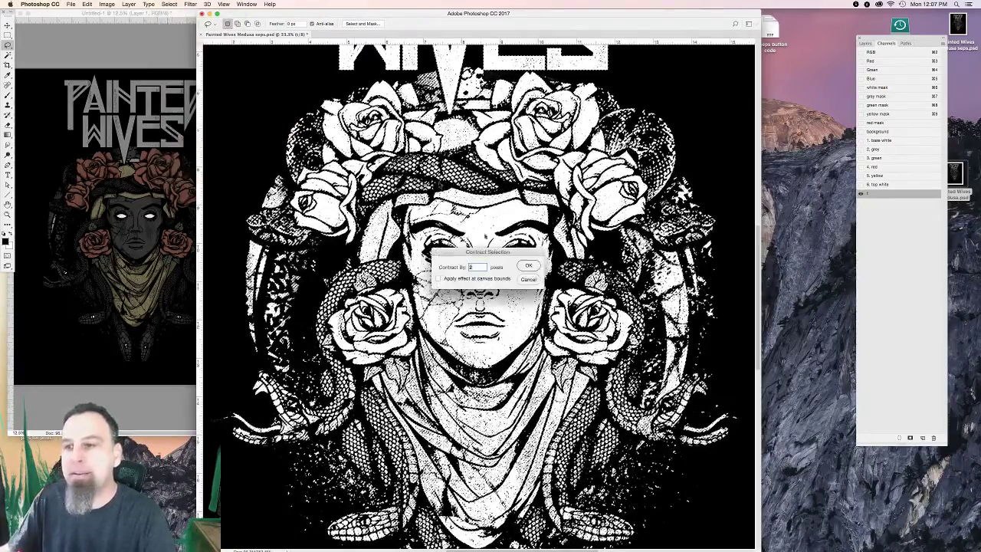
Expand the selection loaded from the "t" channel by 1 pixel.
{"action": "left_click", "coordinate": [168, 4]}
{"action": "mouse_move", "coordinate": [214, 106]}
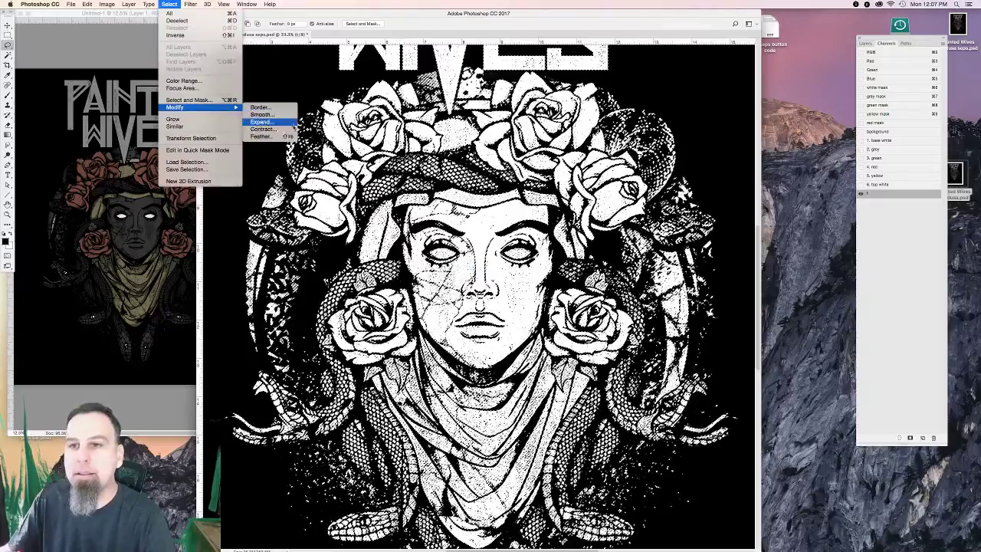
{"action": "left_click", "coordinate": [291, 123]}
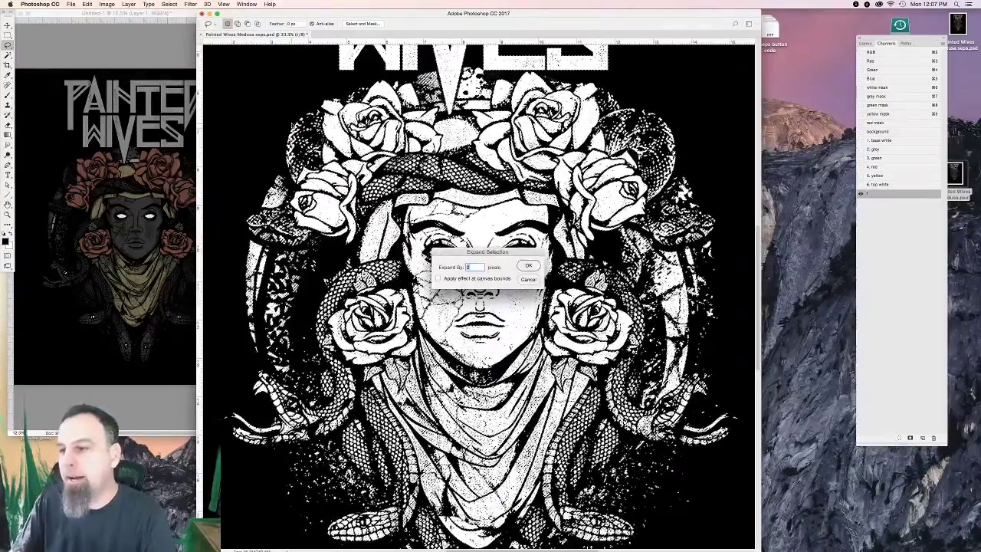
{"action": "type", "text": "1"}
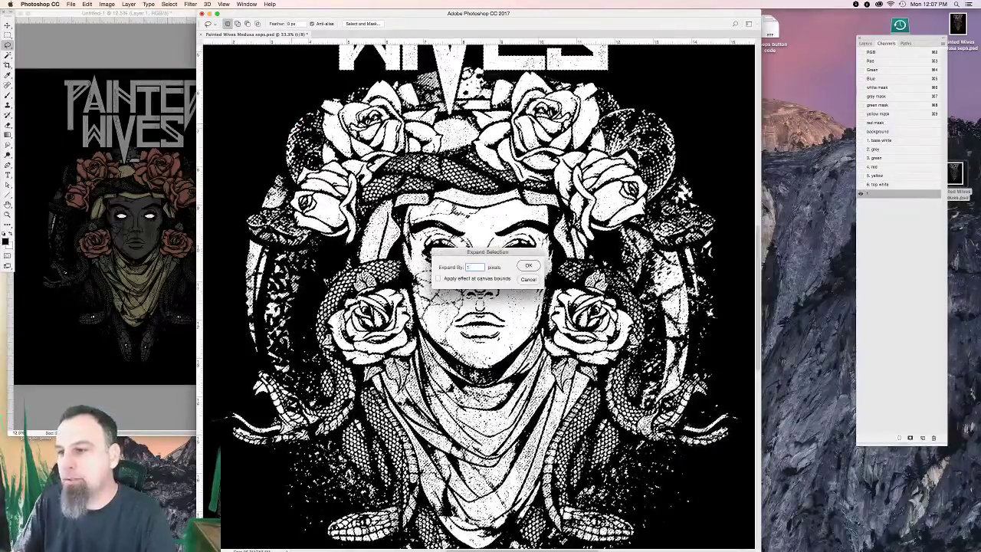
{"action": "key", "text": "Return"}
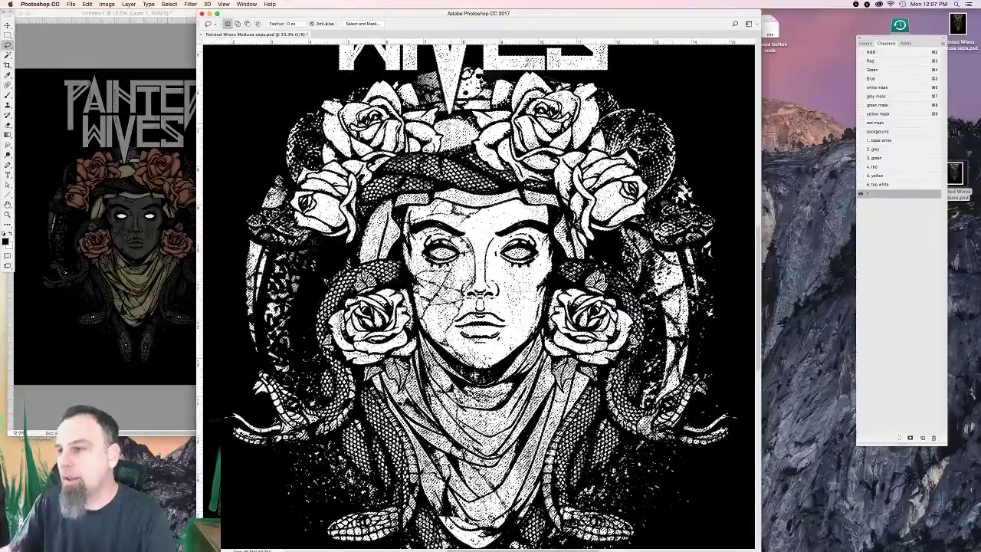
Choke "1. base white" using the expanded selection and compare its edges around the brow and eyes before and after.
{"action": "left_click", "coordinate": [876, 141]}
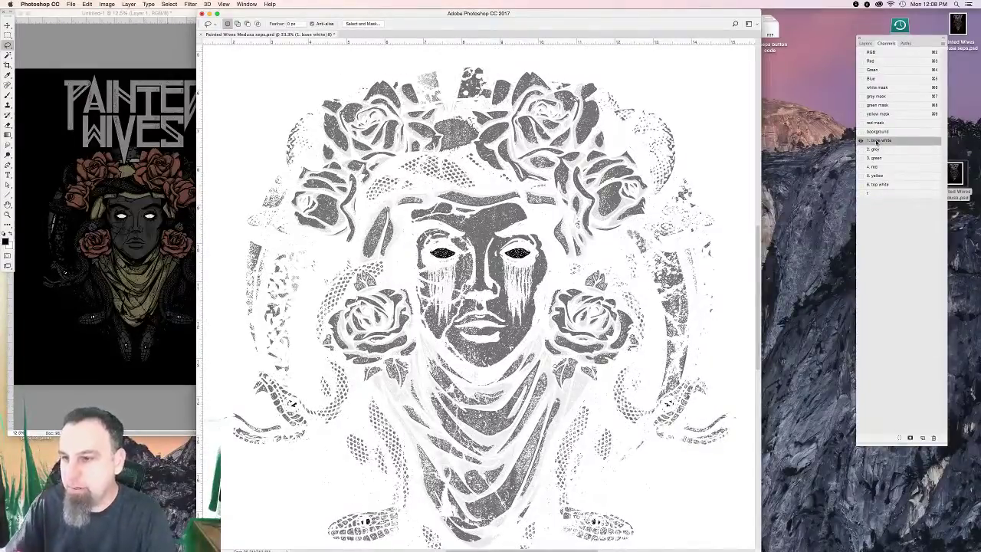
{"action": "left_click", "coordinate": [490, 225], "text": "super"}
{"action": "left_click", "coordinate": [490, 225], "text": "super"}
{"action": "left_click", "coordinate": [490, 226], "text": "super"}
{"action": "key", "text": "super+z"}
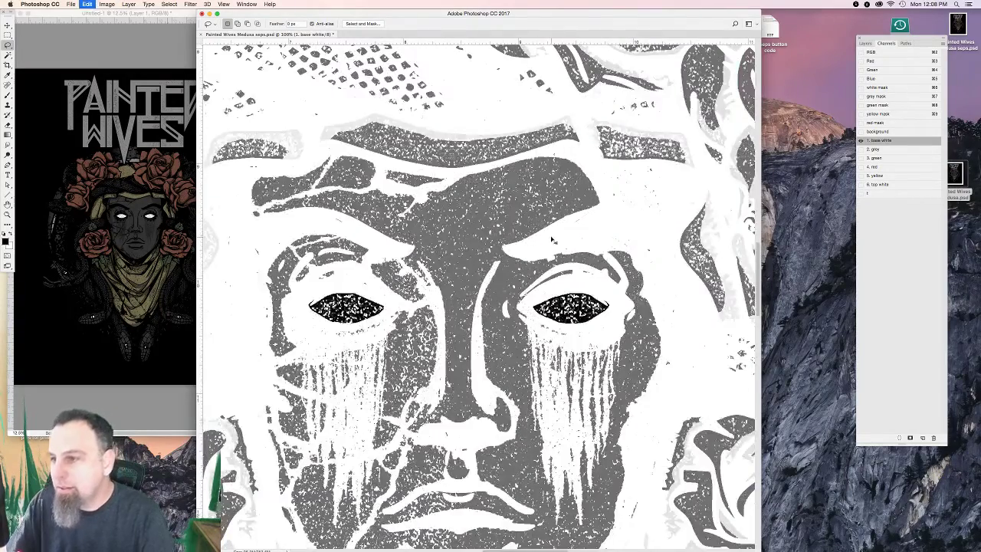
{"action": "left_click", "coordinate": [529, 246], "text": "super"}
{"action": "left_click", "coordinate": [529, 246], "text": "super"}
{"action": "left_click", "coordinate": [526, 246], "text": "super"}
{"action": "key", "text": "super+z"}
{"action": "key", "text": "super+z"}
{"action": "key", "text": "super+z"}
{"action": "key", "text": "super+z"}
{"action": "key", "text": "super+z"}
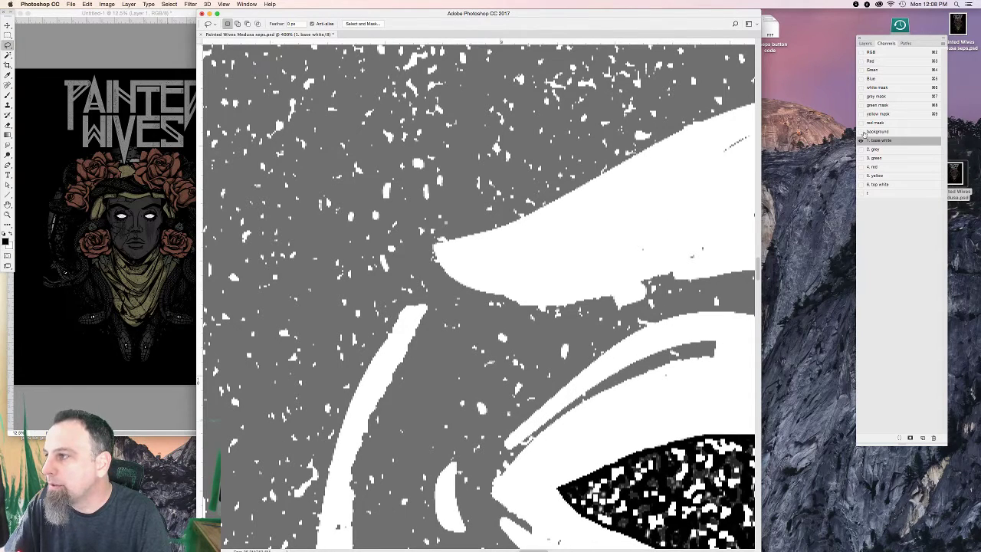
Check the choked edges on the face and snakes with all numbered channels shown over the background, and delete the "t" channel.
{"action": "left_click_drag", "start_coordinate": [860, 132], "coordinate": [861, 185]}
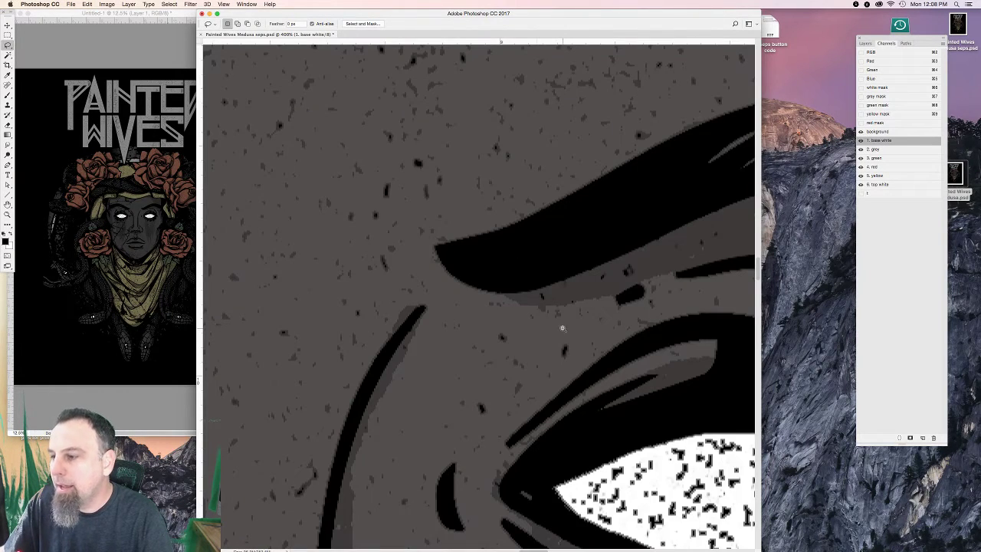
{"action": "scroll", "coordinate": [563, 328], "scroll_direction": "down", "scroll_amount": 5}
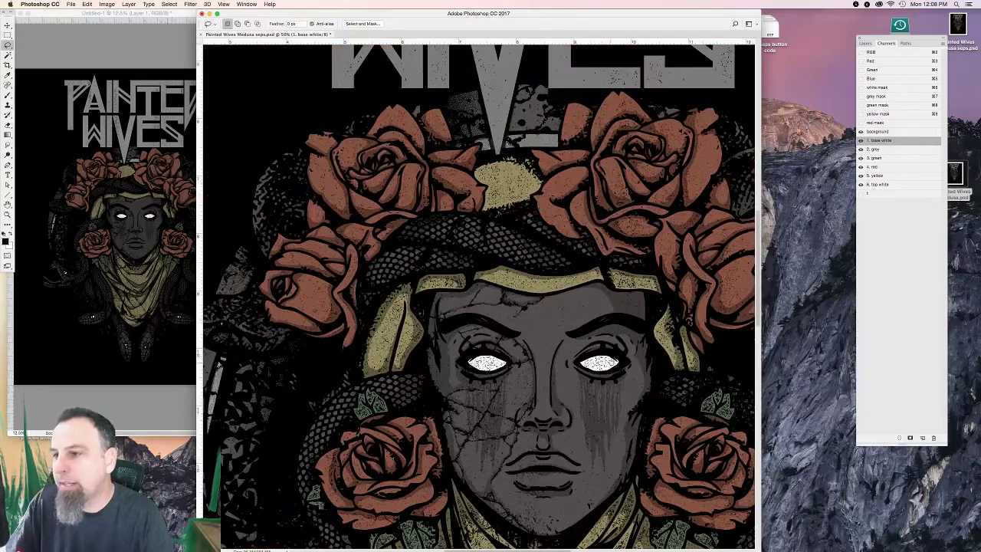
{"action": "scroll", "coordinate": [588, 347], "scroll_direction": "down", "scroll_amount": 1}
{"action": "left_click_drag", "start_coordinate": [637, 360], "coordinate": [583, 286]}
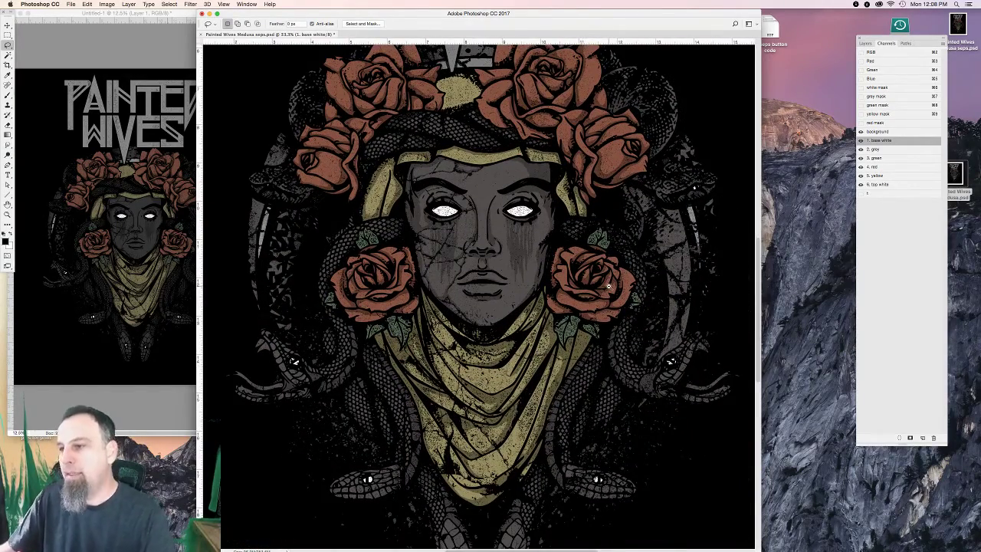
{"action": "scroll", "coordinate": [609, 285], "scroll_direction": "down", "scroll_amount": 1}
{"action": "scroll", "coordinate": [398, 314], "scroll_direction": "up", "scroll_amount": 3}
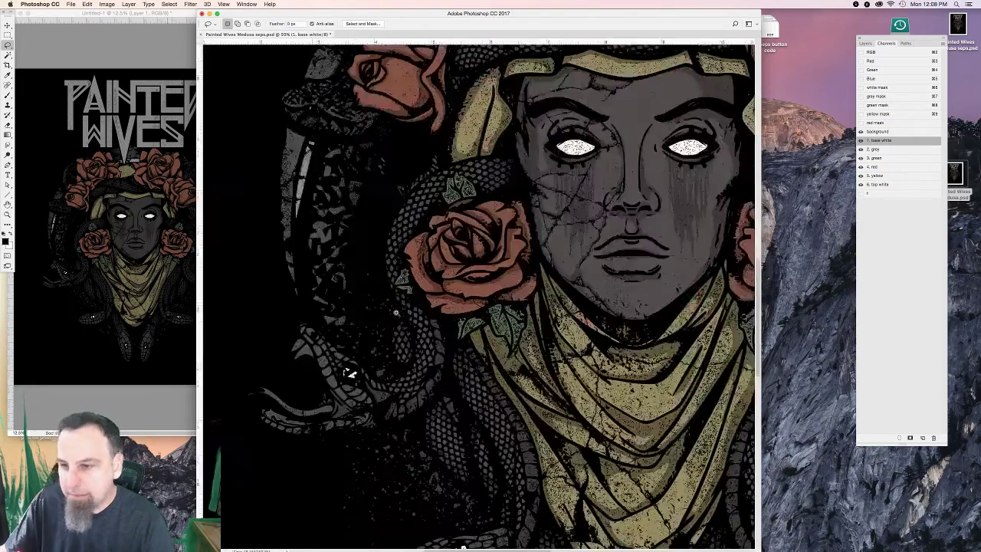
{"action": "scroll", "coordinate": [554, 376], "scroll_direction": "down", "scroll_amount": 2}
{"action": "scroll", "coordinate": [554, 377], "scroll_direction": "down", "scroll_amount": 3}
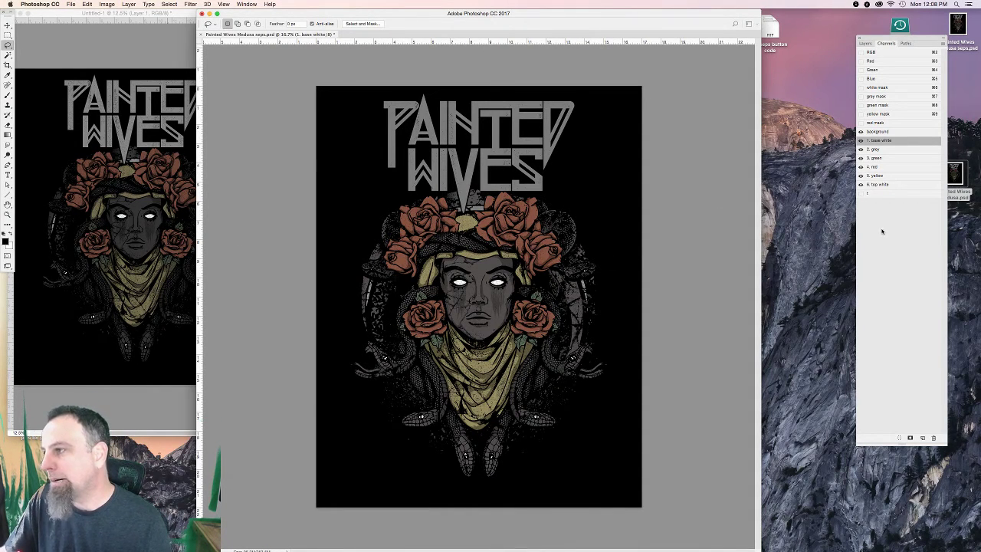
Examine the separations one by one, from "1. base white" through grey, green, red and yellow to "6. top white".
{"action": "left_click", "coordinate": [880, 123]}
{"action": "left_click", "coordinate": [866, 142]}
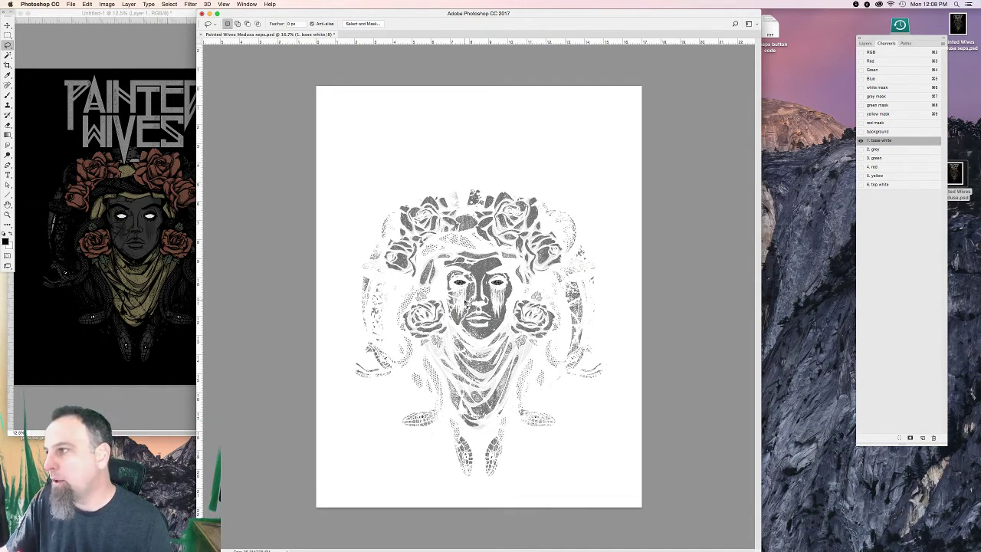
{"action": "scroll", "coordinate": [509, 320], "scroll_direction": "up", "scroll_amount": 3}
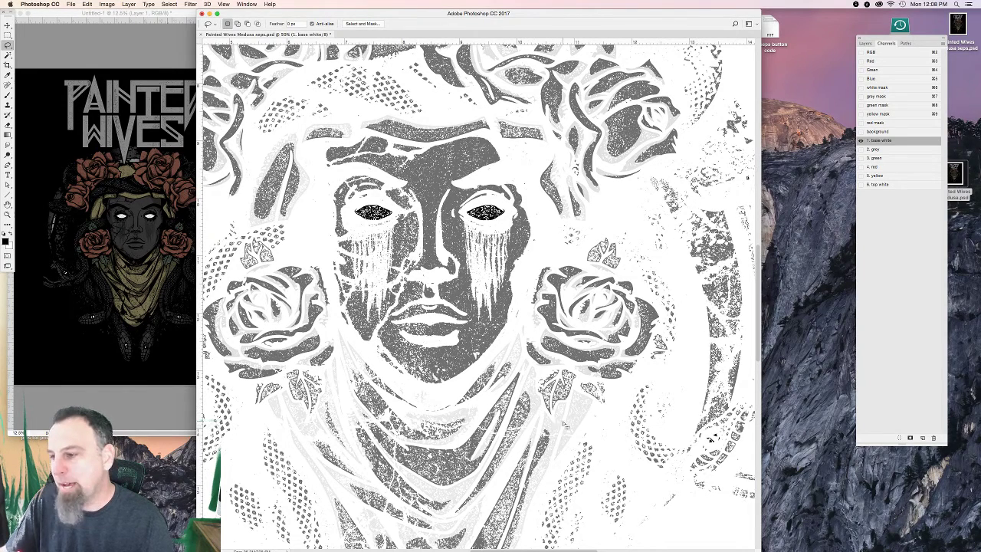
{"action": "left_click", "coordinate": [875, 167]}
{"action": "left_click", "coordinate": [873, 159]}
{"action": "left_click", "coordinate": [871, 151]}
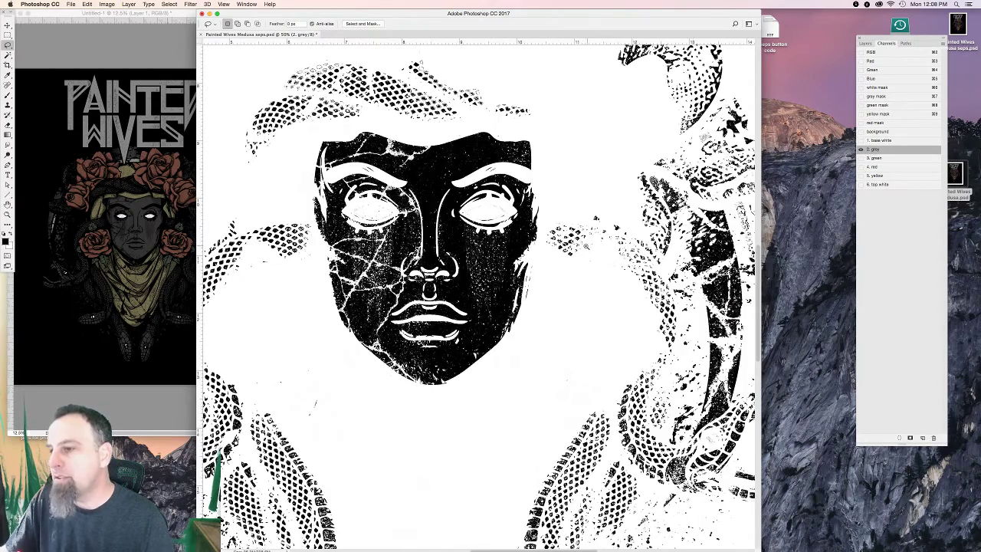
{"action": "left_click", "coordinate": [587, 246], "text": "alt+super"}
{"action": "left_click", "coordinate": [587, 246], "text": "alt+super"}
{"action": "left_click", "coordinate": [881, 159]}
{"action": "left_click", "coordinate": [879, 168]}
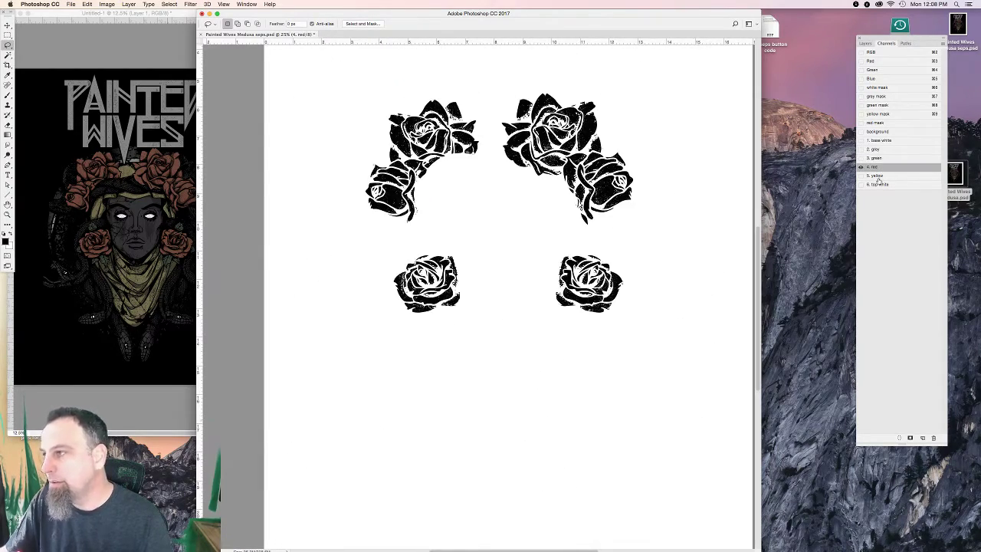
{"action": "left_click", "coordinate": [877, 177]}
{"action": "left_click", "coordinate": [875, 186]}
{"action": "left_click", "coordinate": [879, 143]}
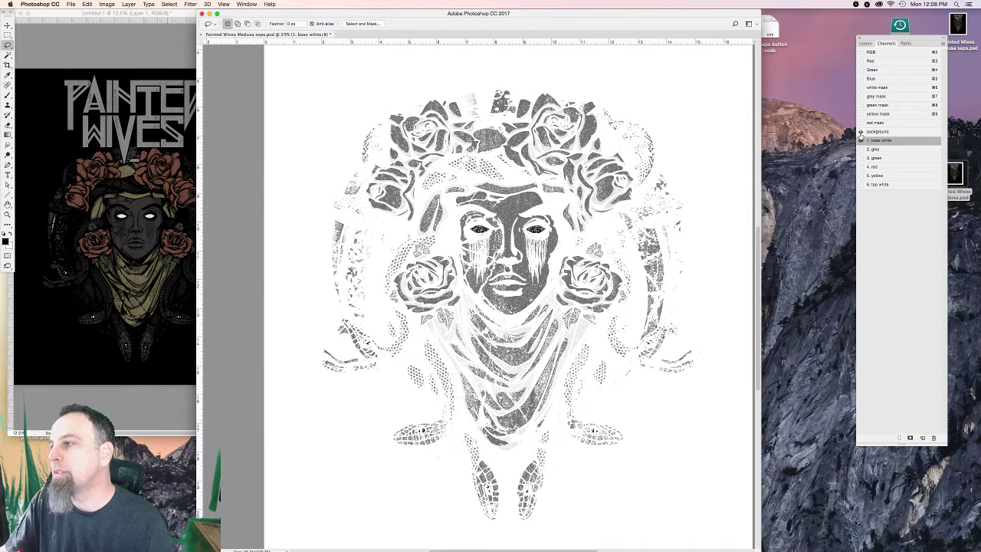
Display the numbered channels together over the background, inspect the face, rose and snake details, and select the background channel.
{"action": "left_click_drag", "start_coordinate": [860, 136], "coordinate": [862, 187]}
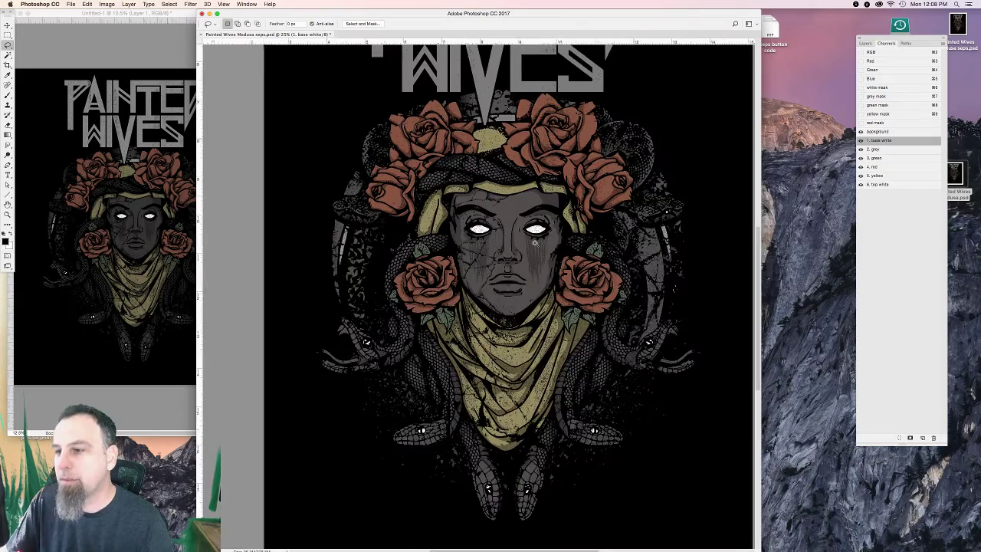
{"action": "key", "text": "super+plus"}
{"action": "scroll", "coordinate": [438, 281], "scroll_direction": "left", "scroll_amount": 3}
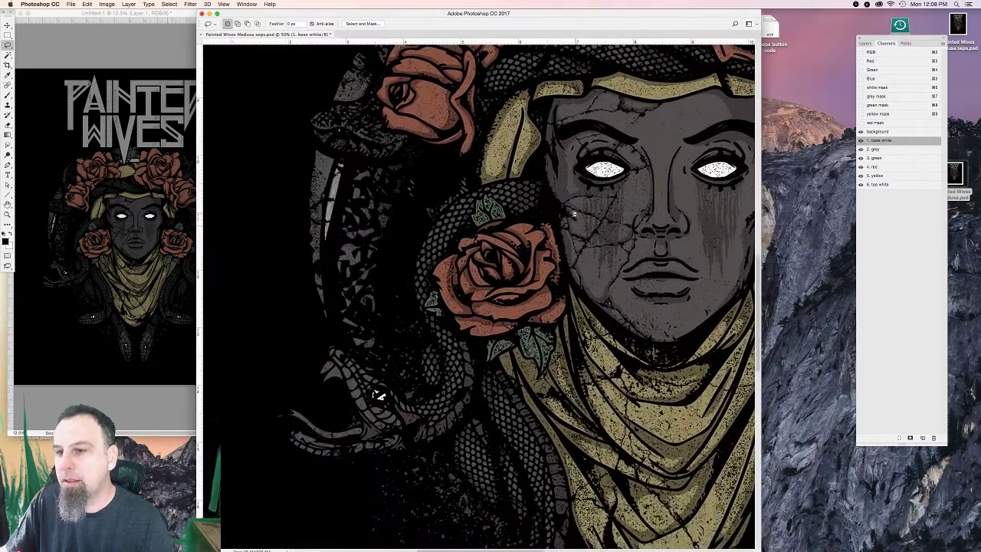
{"action": "left_click_drag", "start_coordinate": [574, 216], "coordinate": [521, 256]}
{"action": "left_click", "coordinate": [488, 300], "text": "super"}
{"action": "left_click", "coordinate": [487, 301], "text": "super"}
{"action": "left_click", "coordinate": [487, 302], "text": "super"}
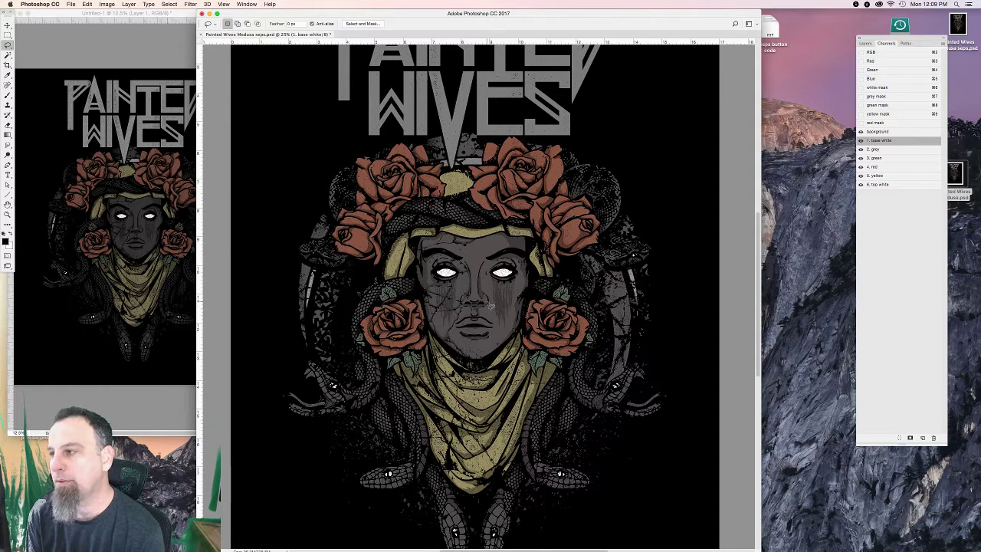
{"action": "left_click", "coordinate": [877, 132]}
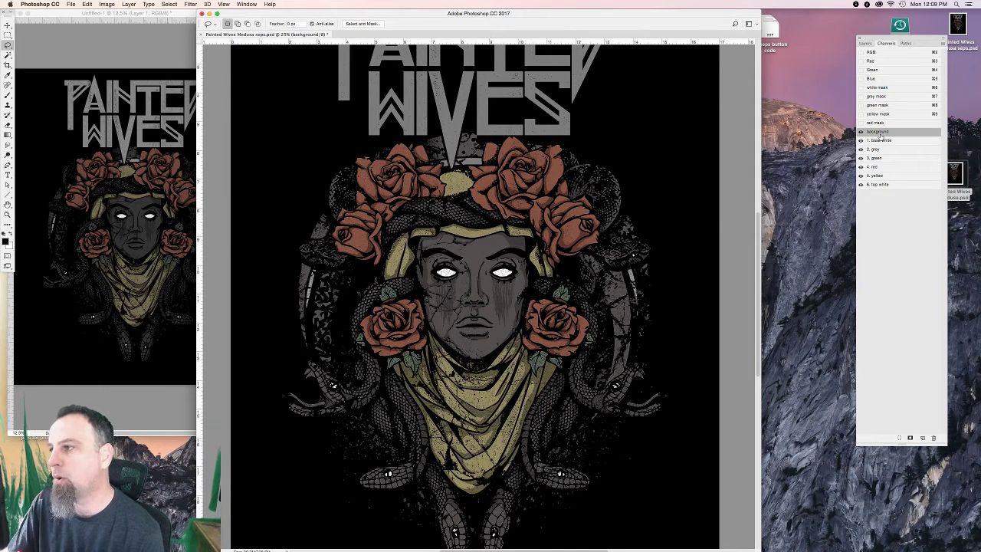